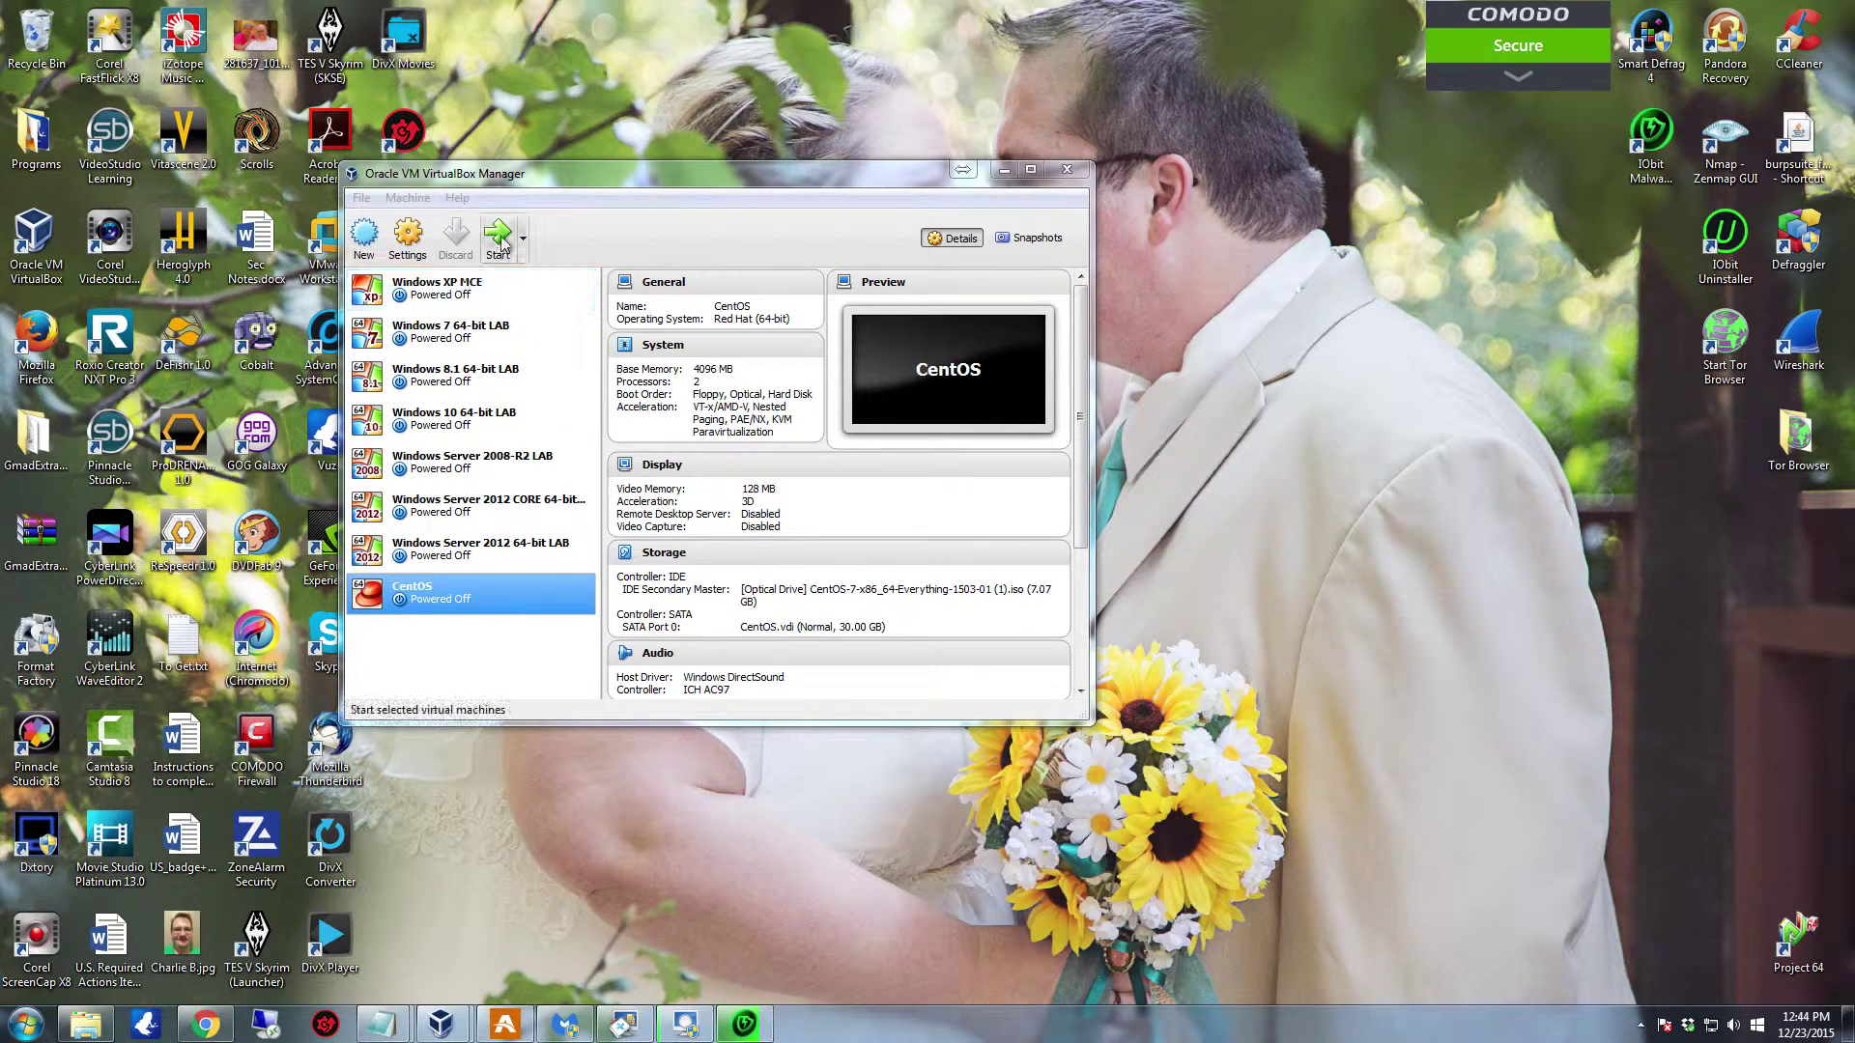
# Step: Start the CentOS VM from VirtualBox Manager and maximize its window
pyautogui.click(498, 237)
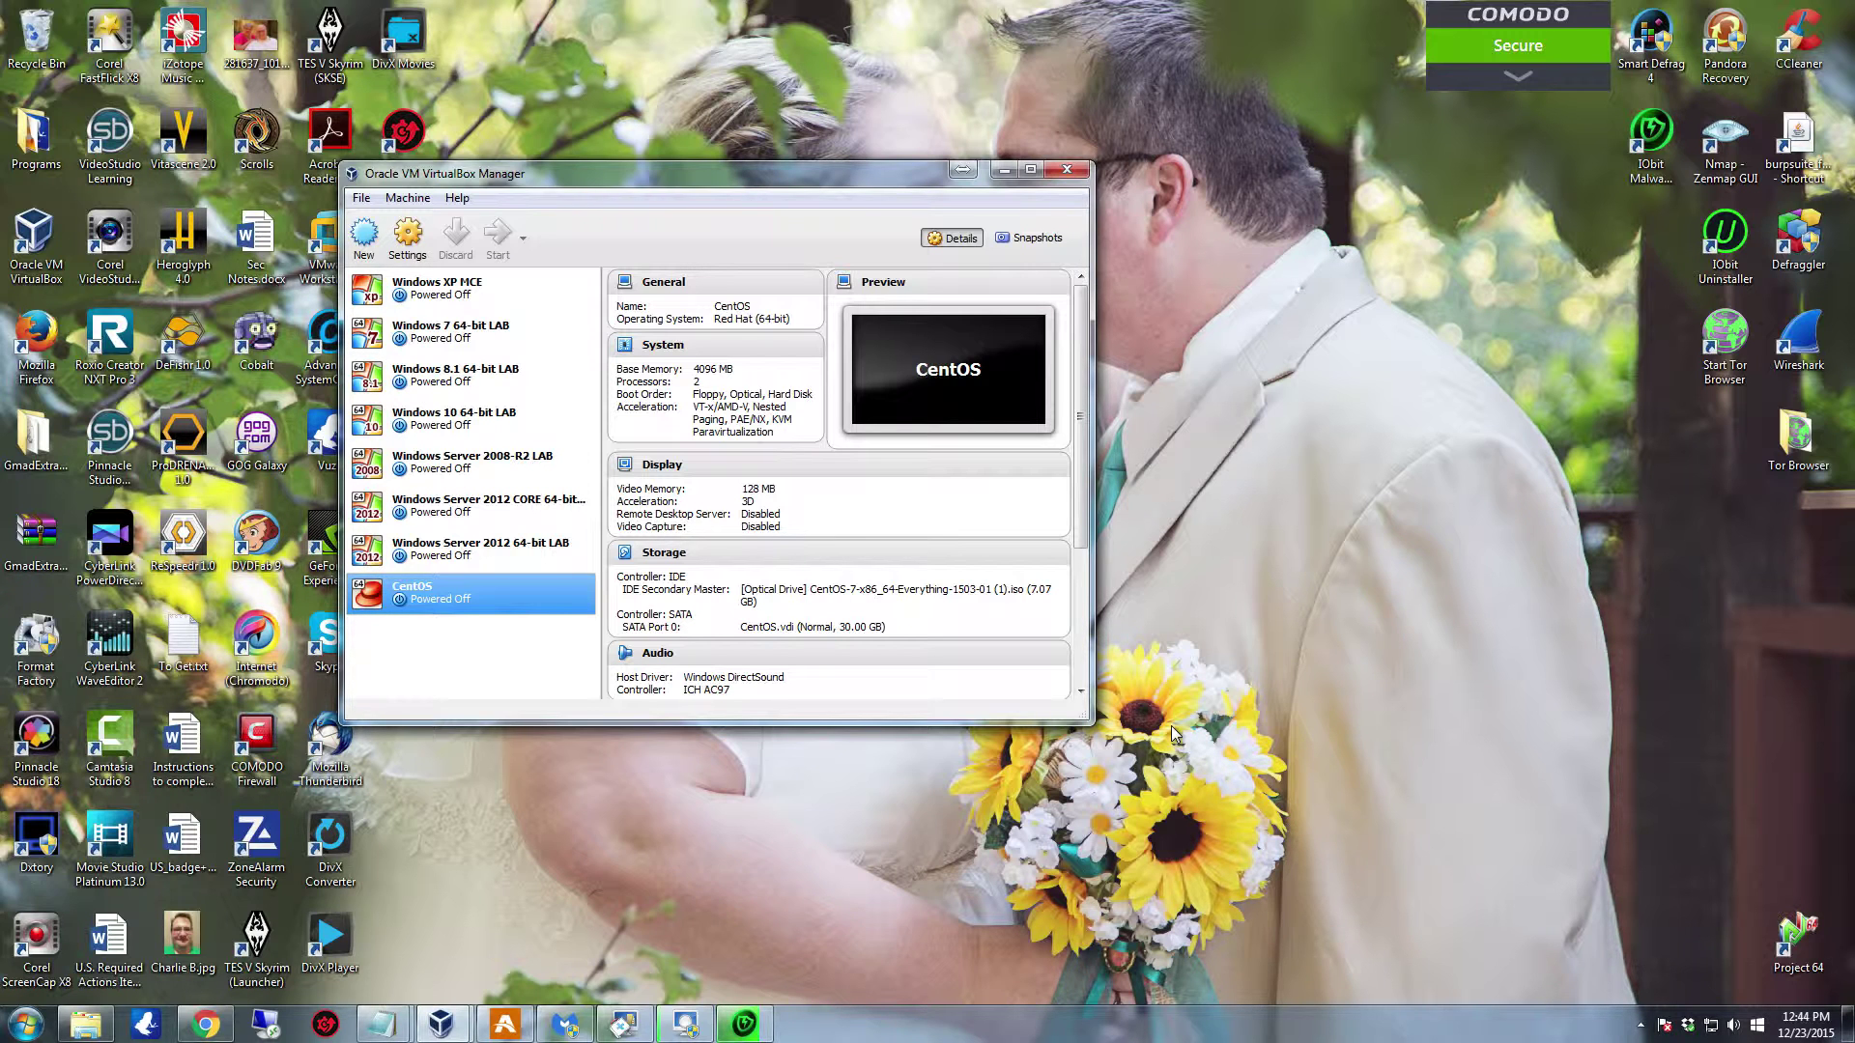
pyautogui.press('Return')
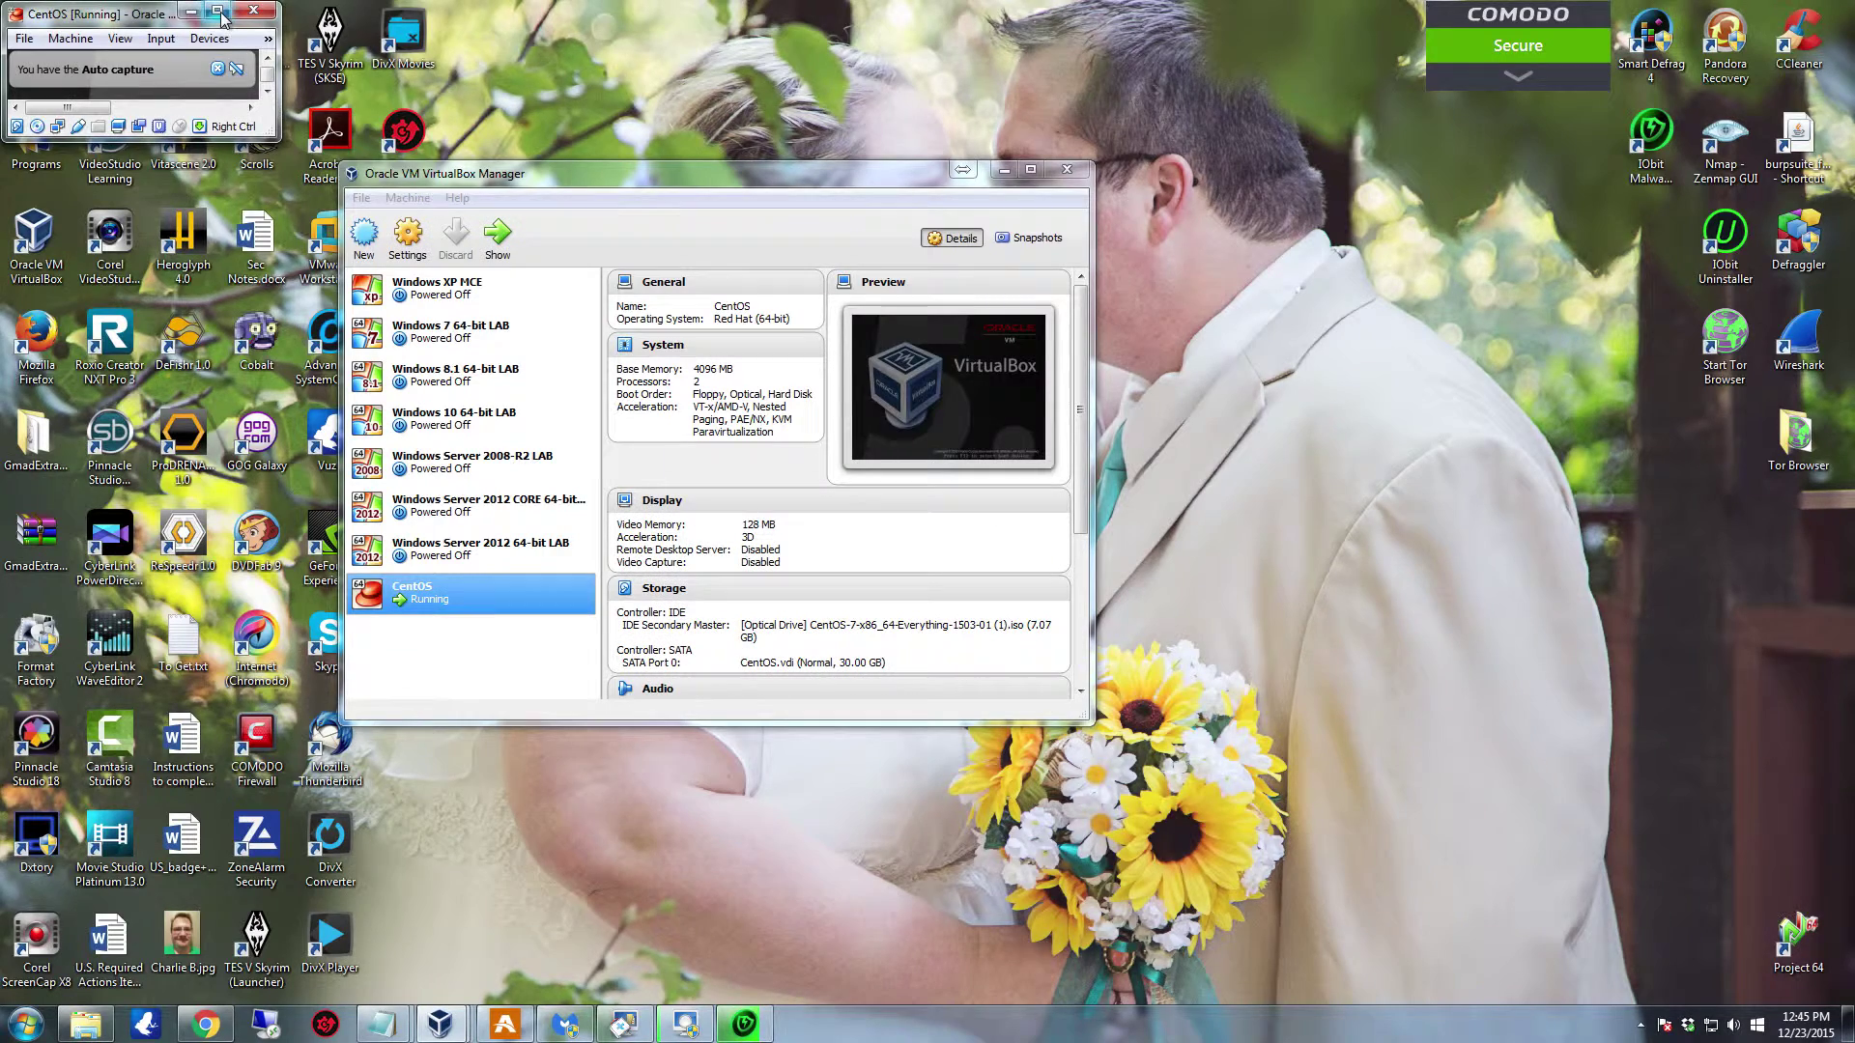
pyautogui.click(225, 11)
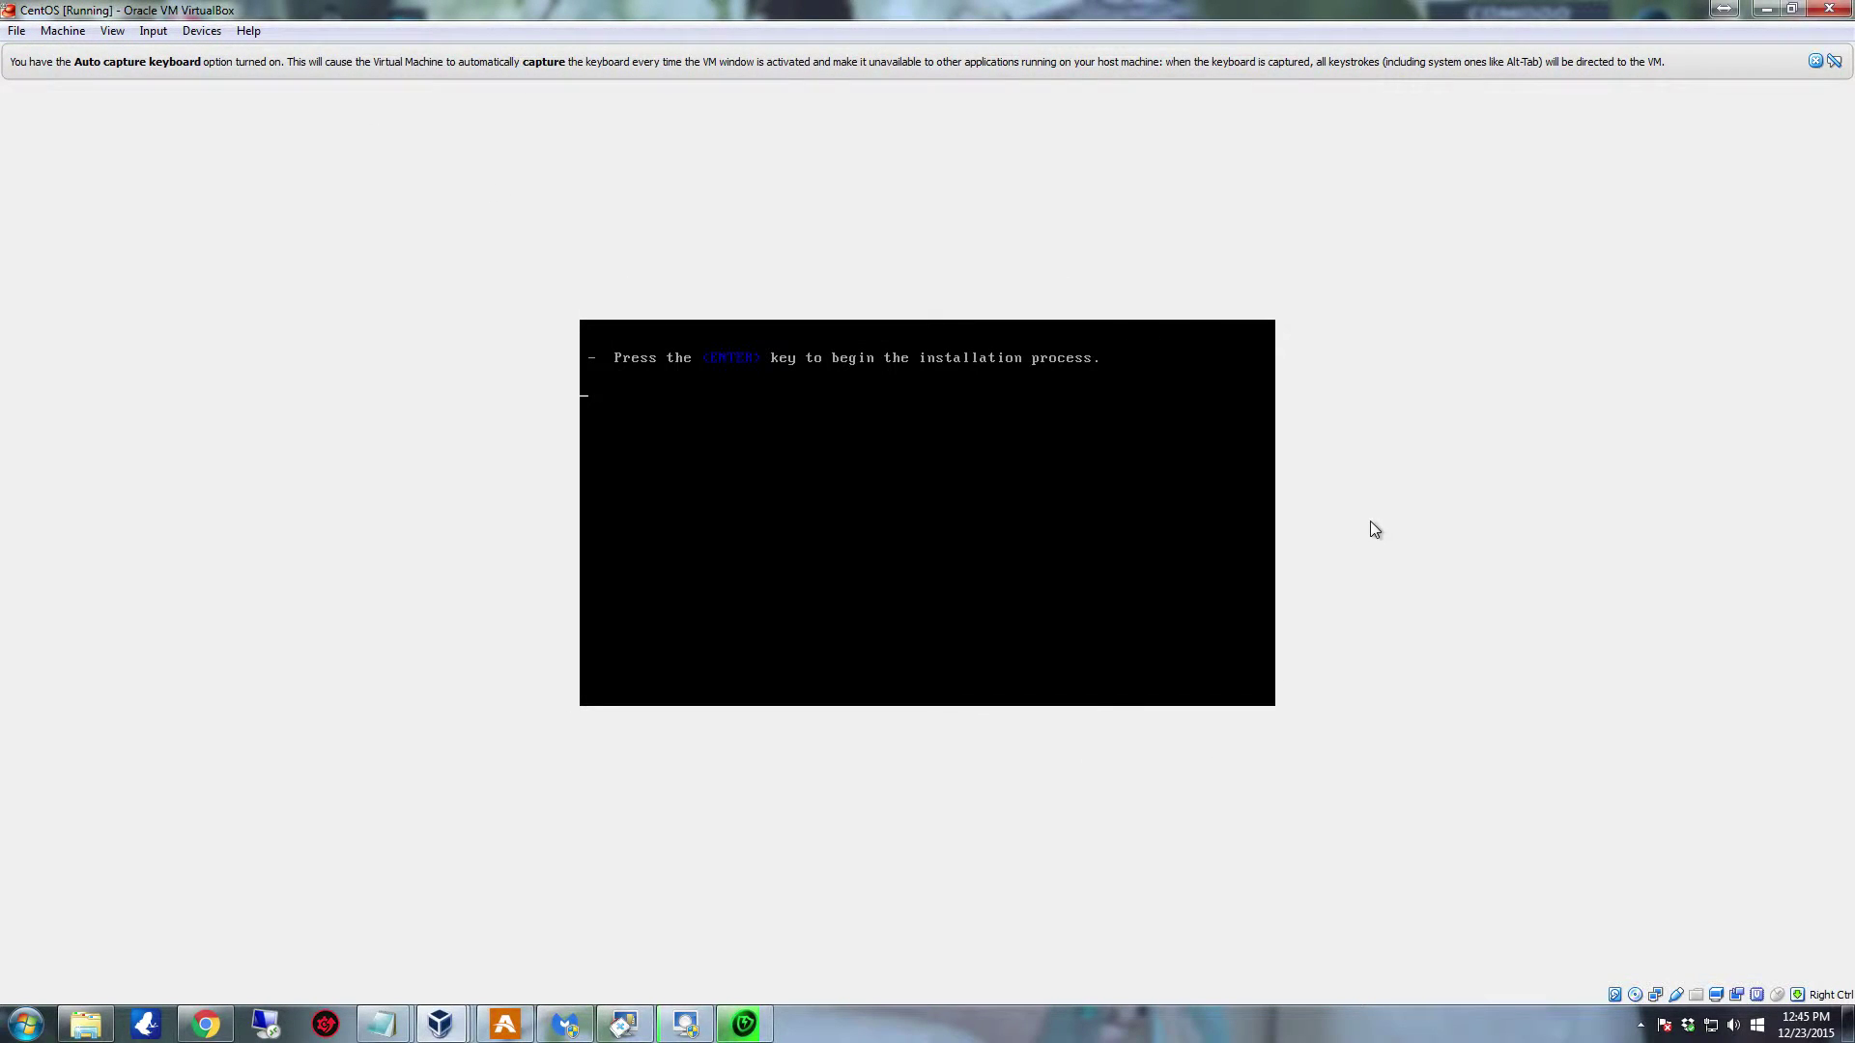
# Step: Dismiss the auto-capture banner and choose Install CentOS 7 from the boot menu
pyautogui.click(1815, 61)
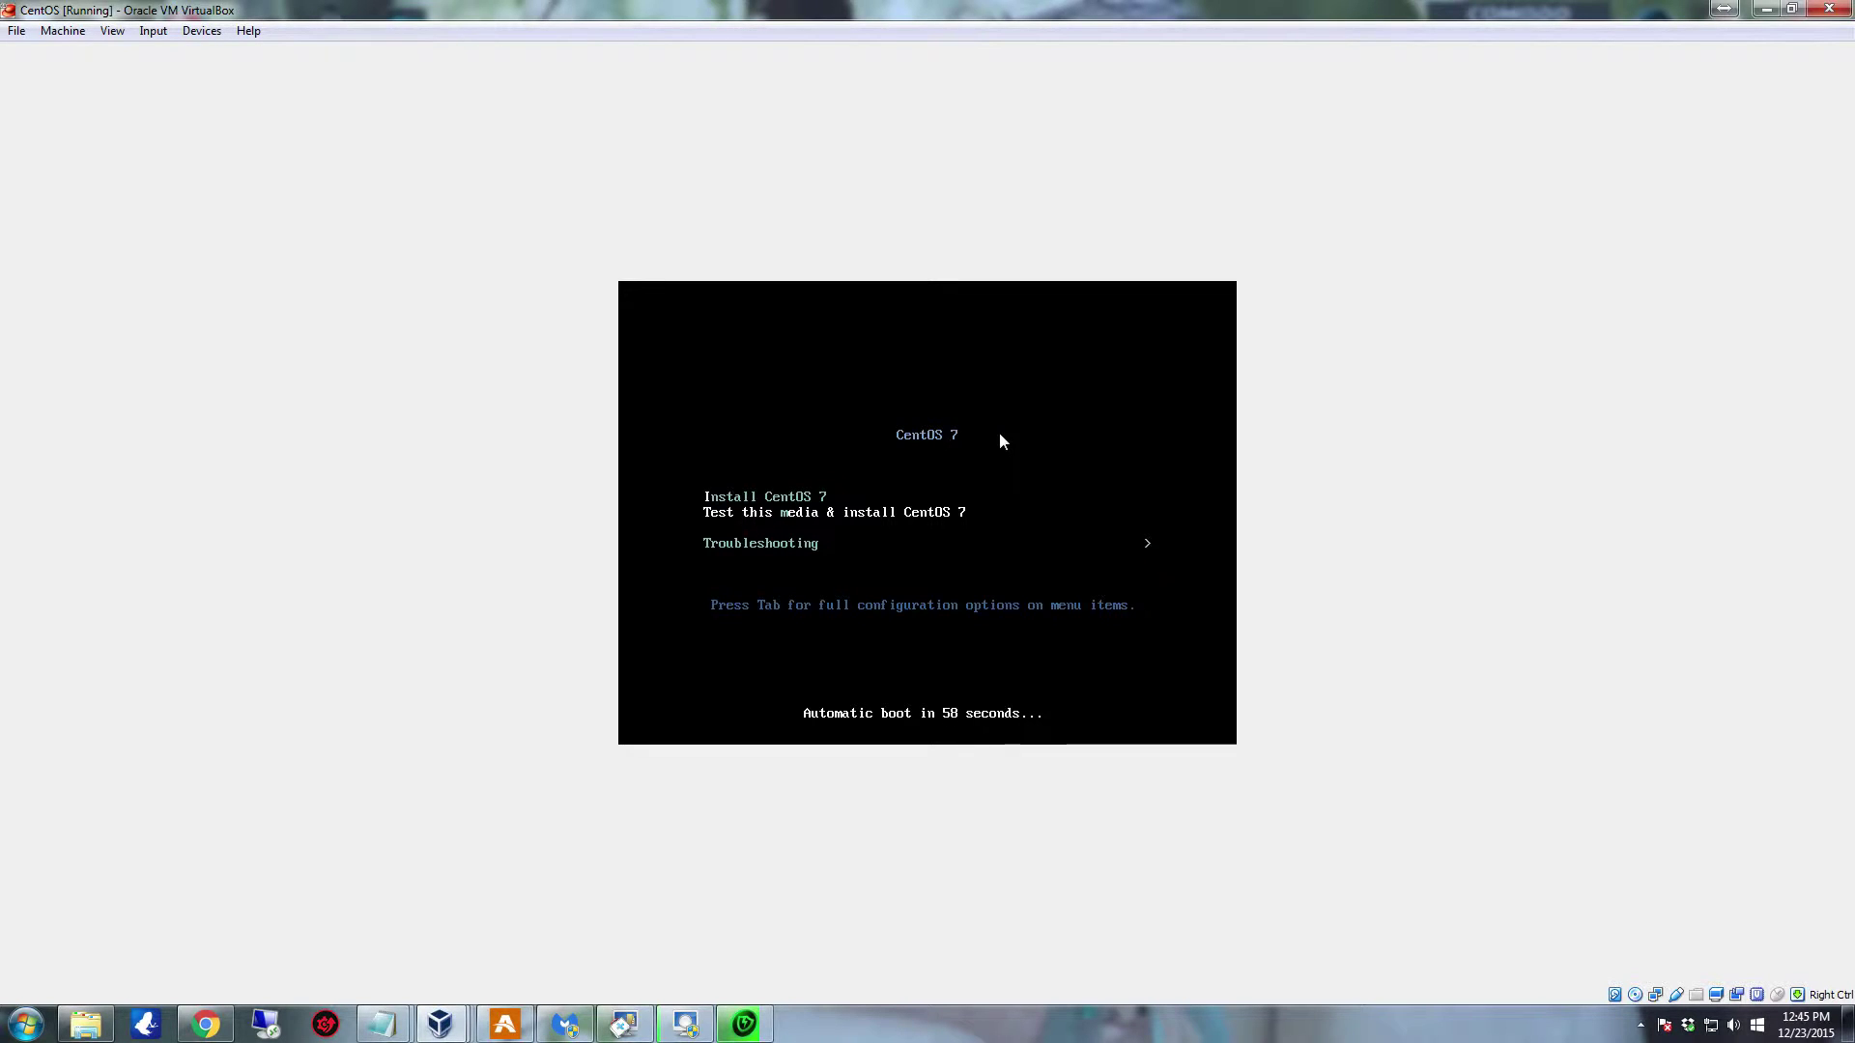
pyautogui.press('Down')
pyautogui.press('Up')
pyautogui.press('Up')
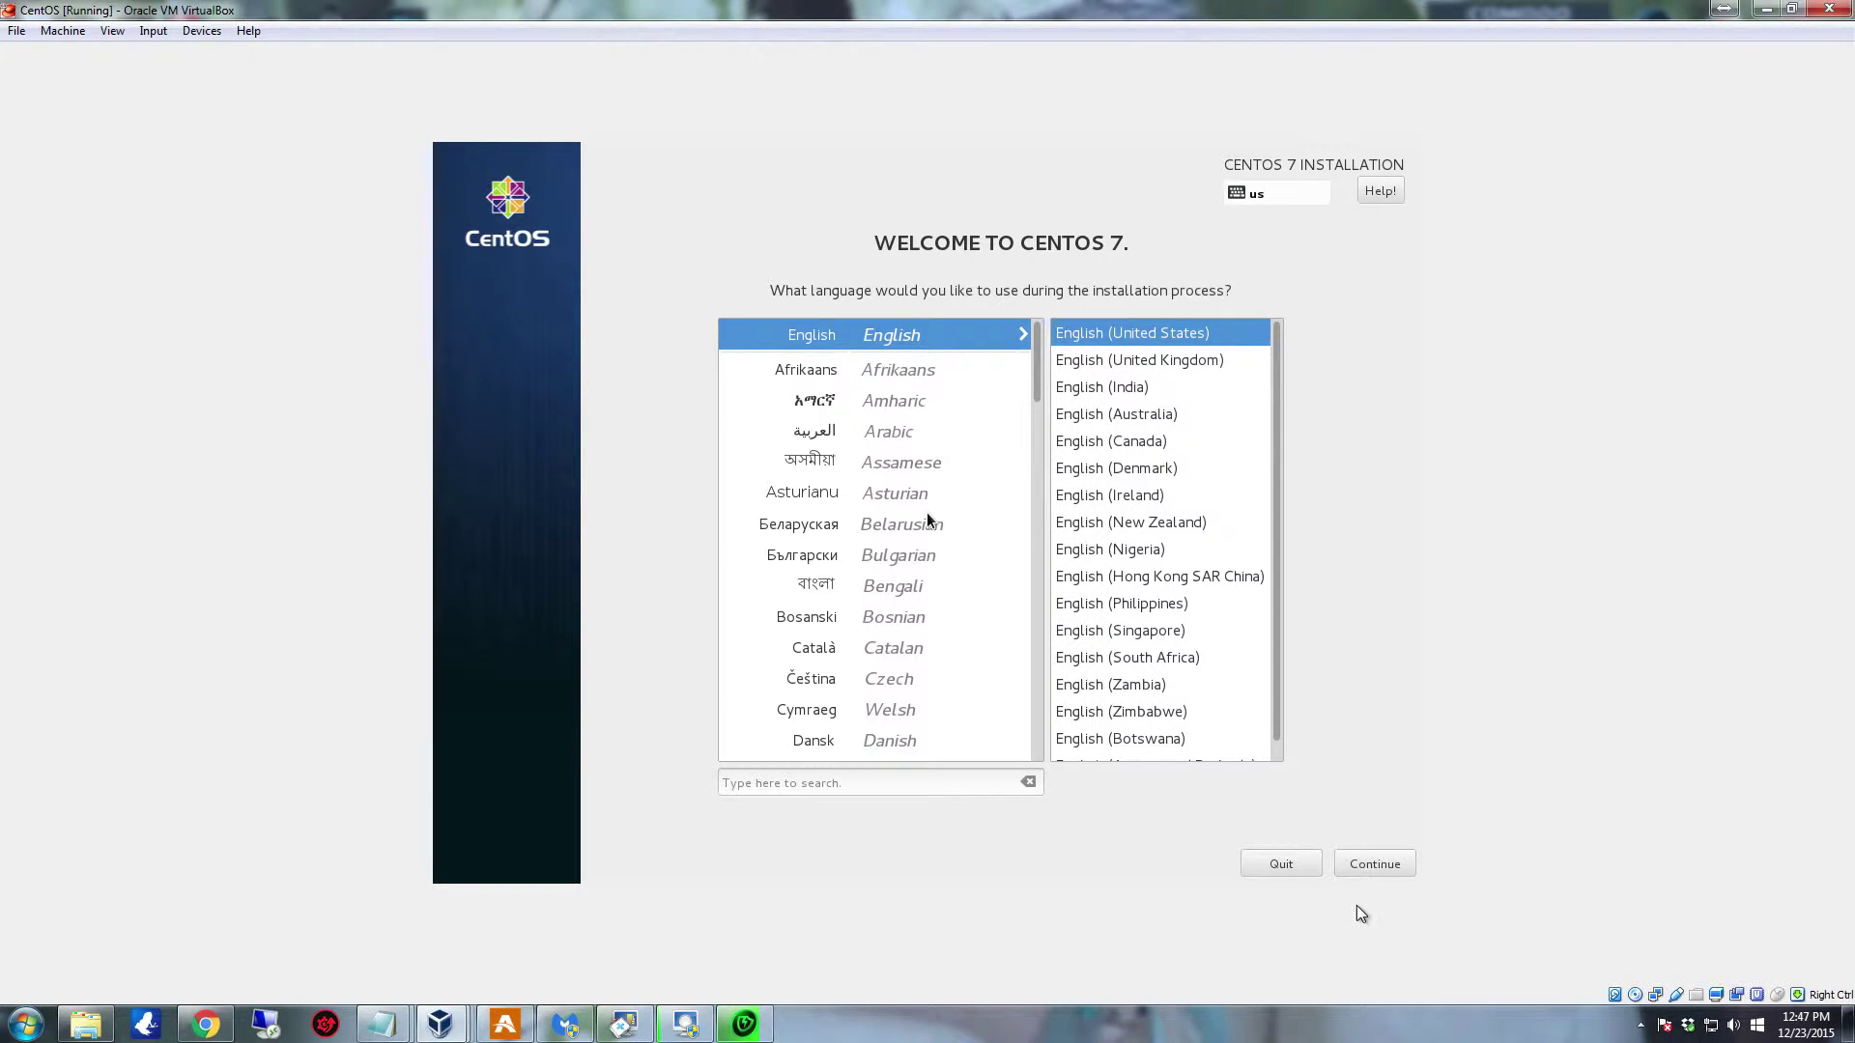
# Step: Continue with English (United States), then set the time zone to Americas/Chicago on the map
pyautogui.click(1380, 867)
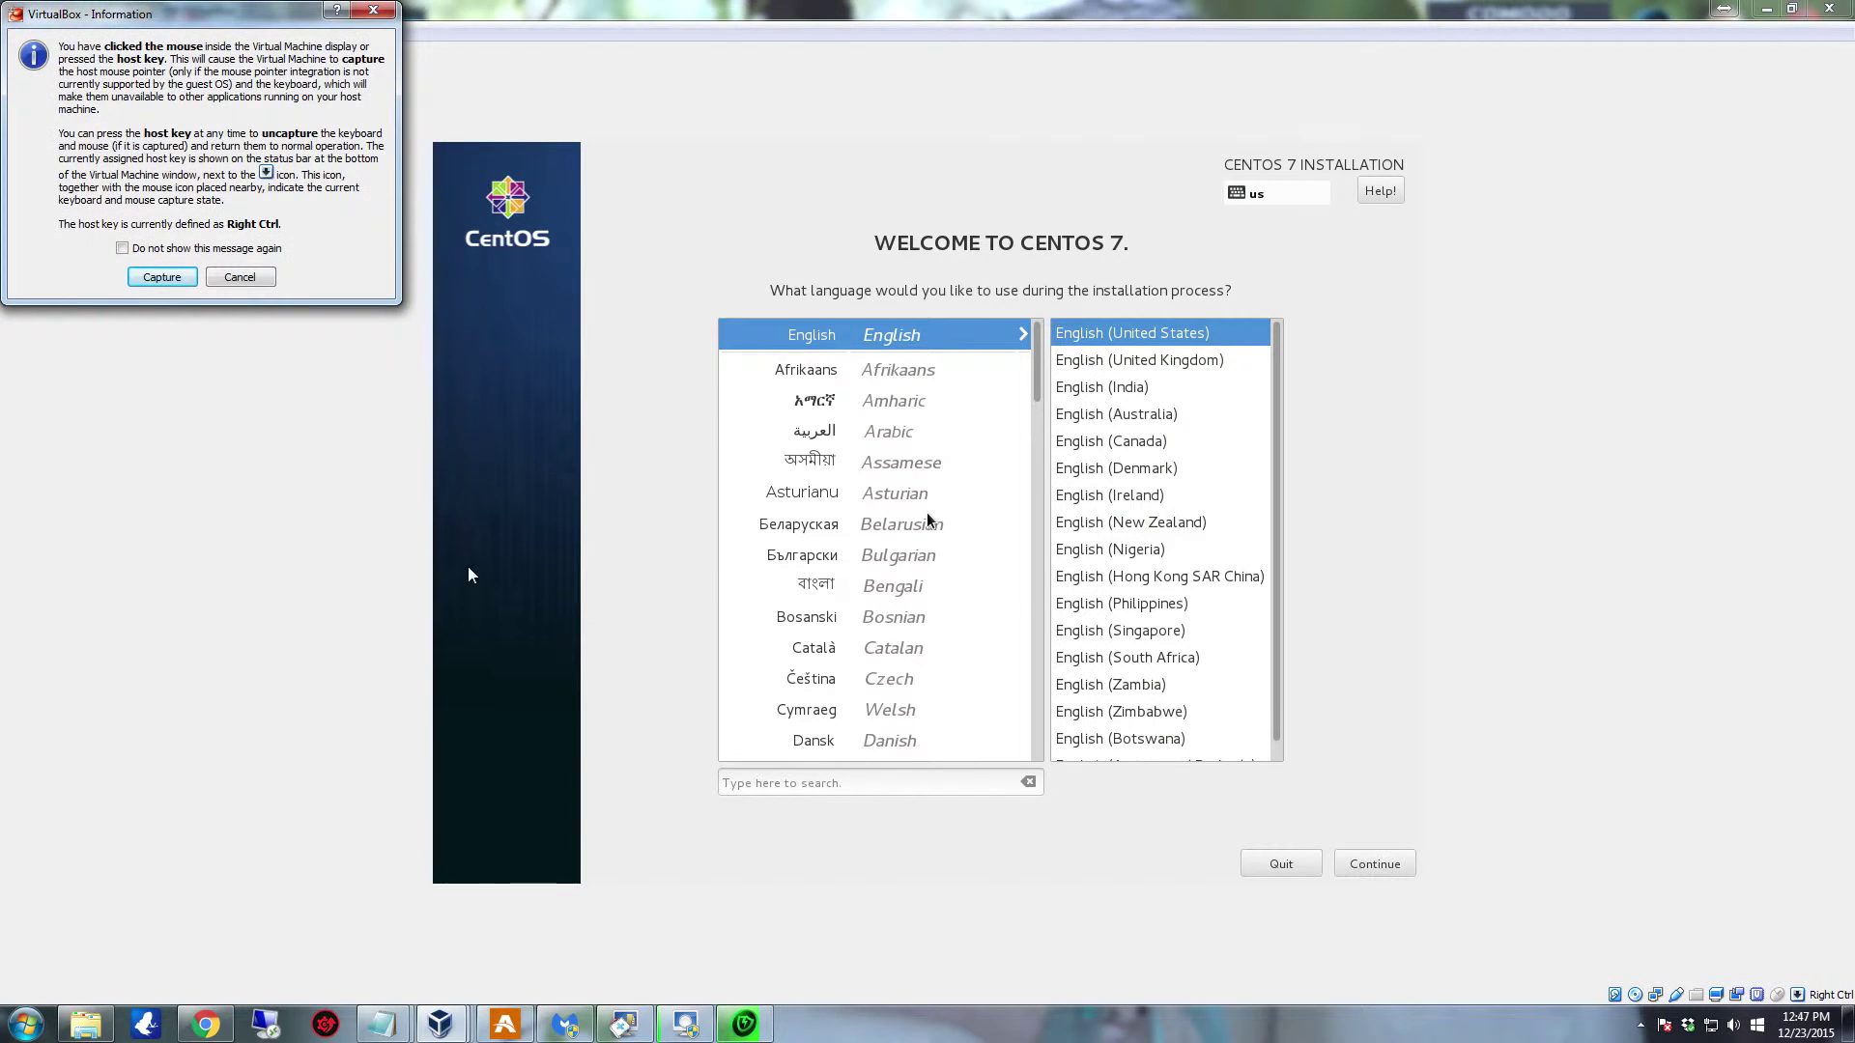
pyautogui.press('Return')
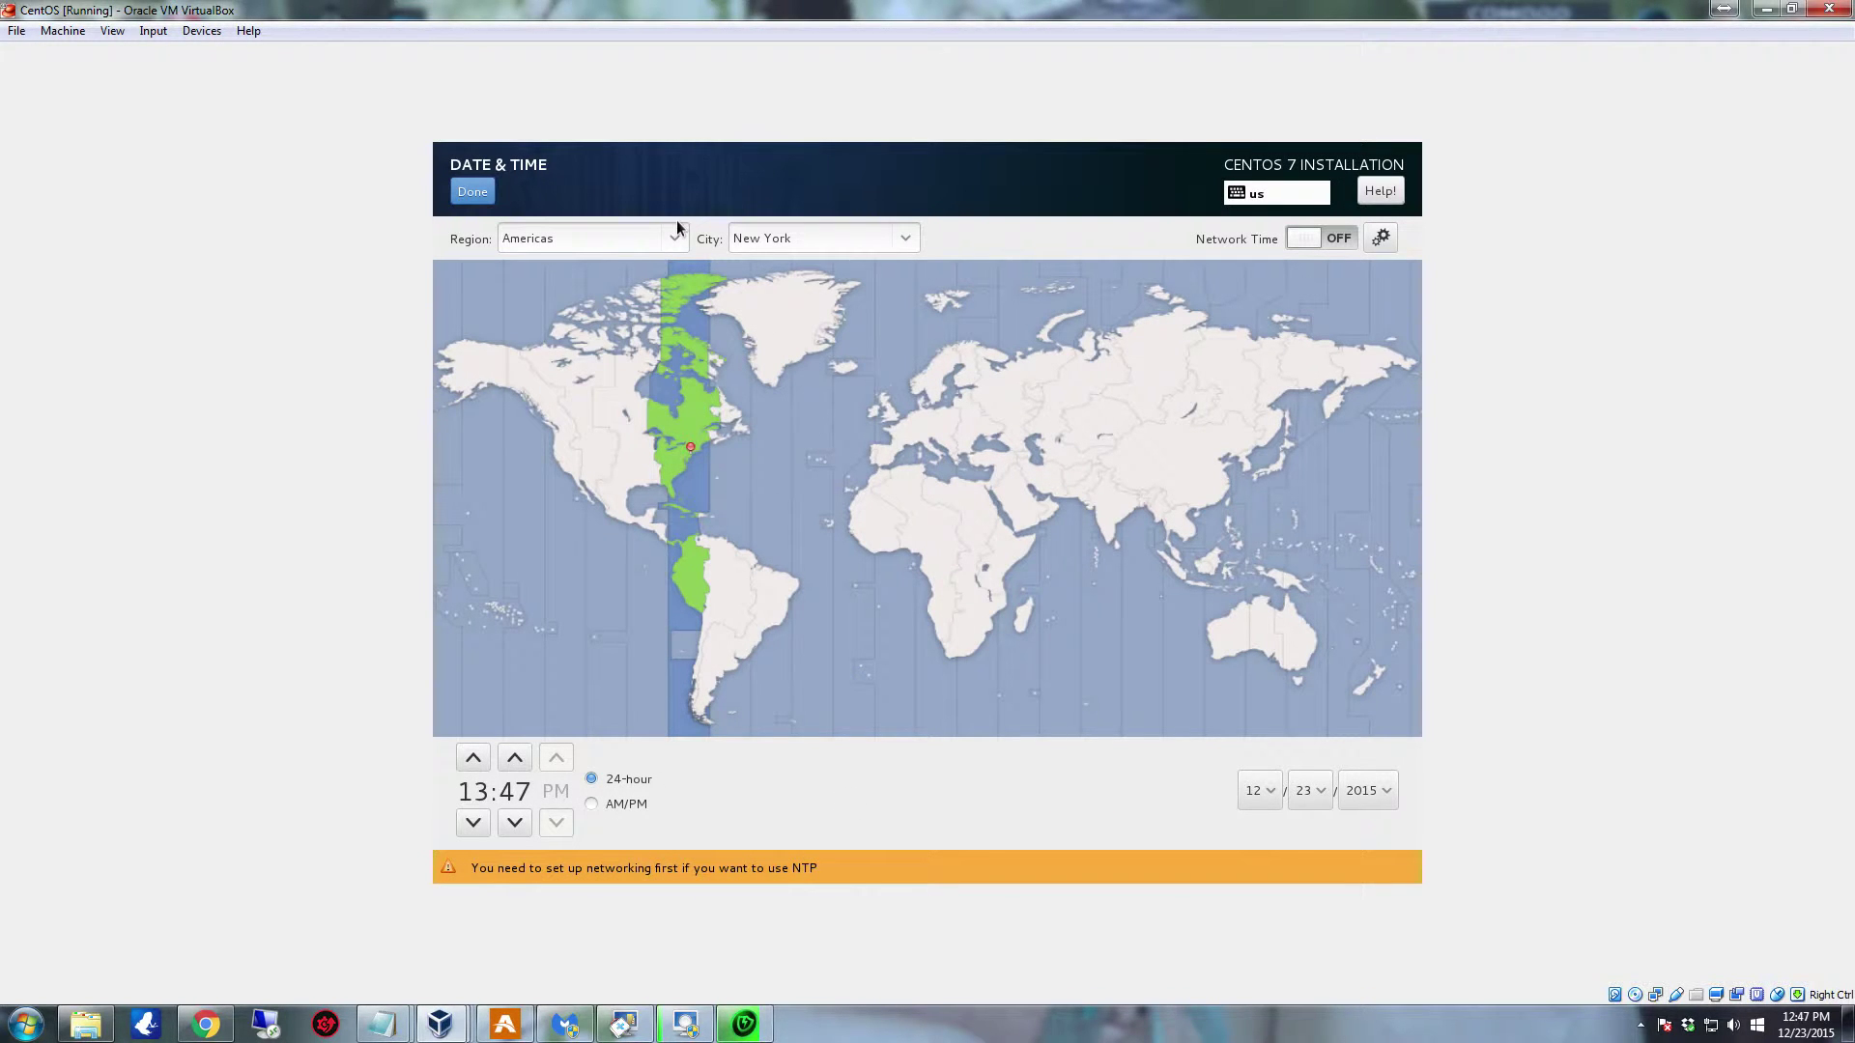
pyautogui.click(908, 237)
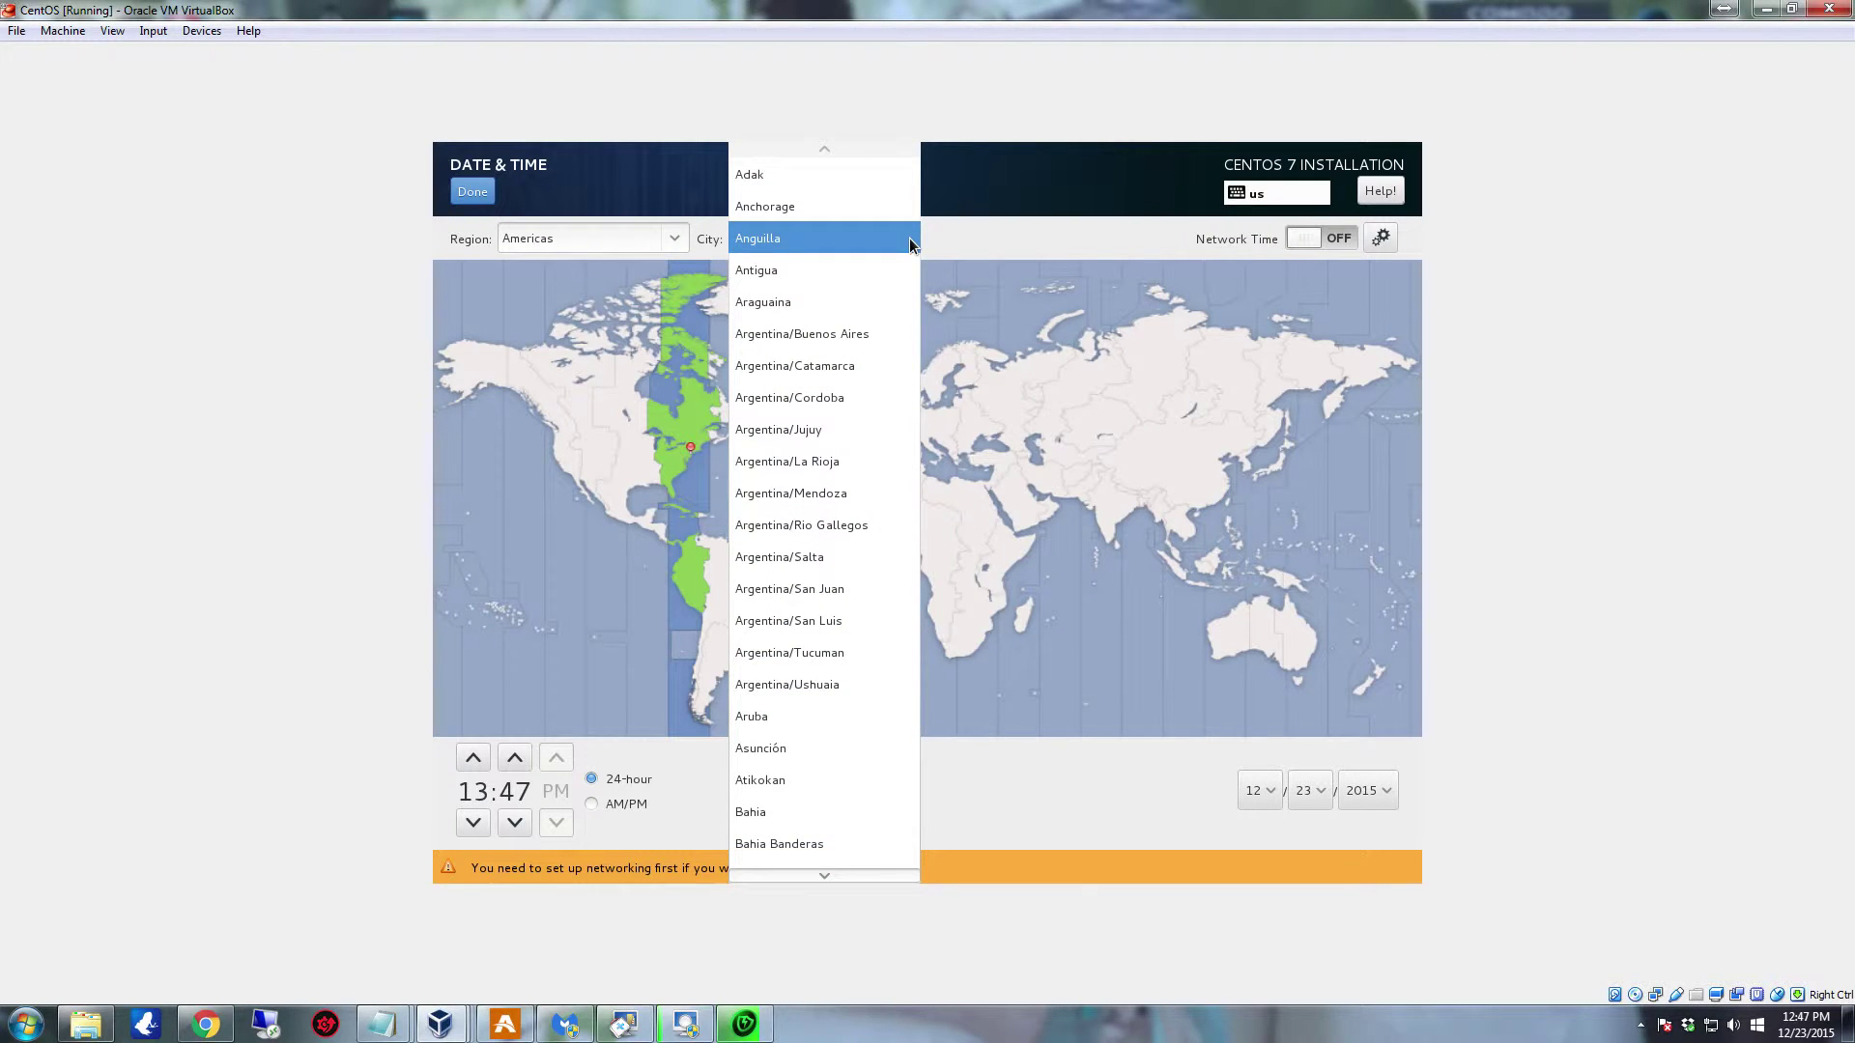
pyautogui.click(1030, 158)
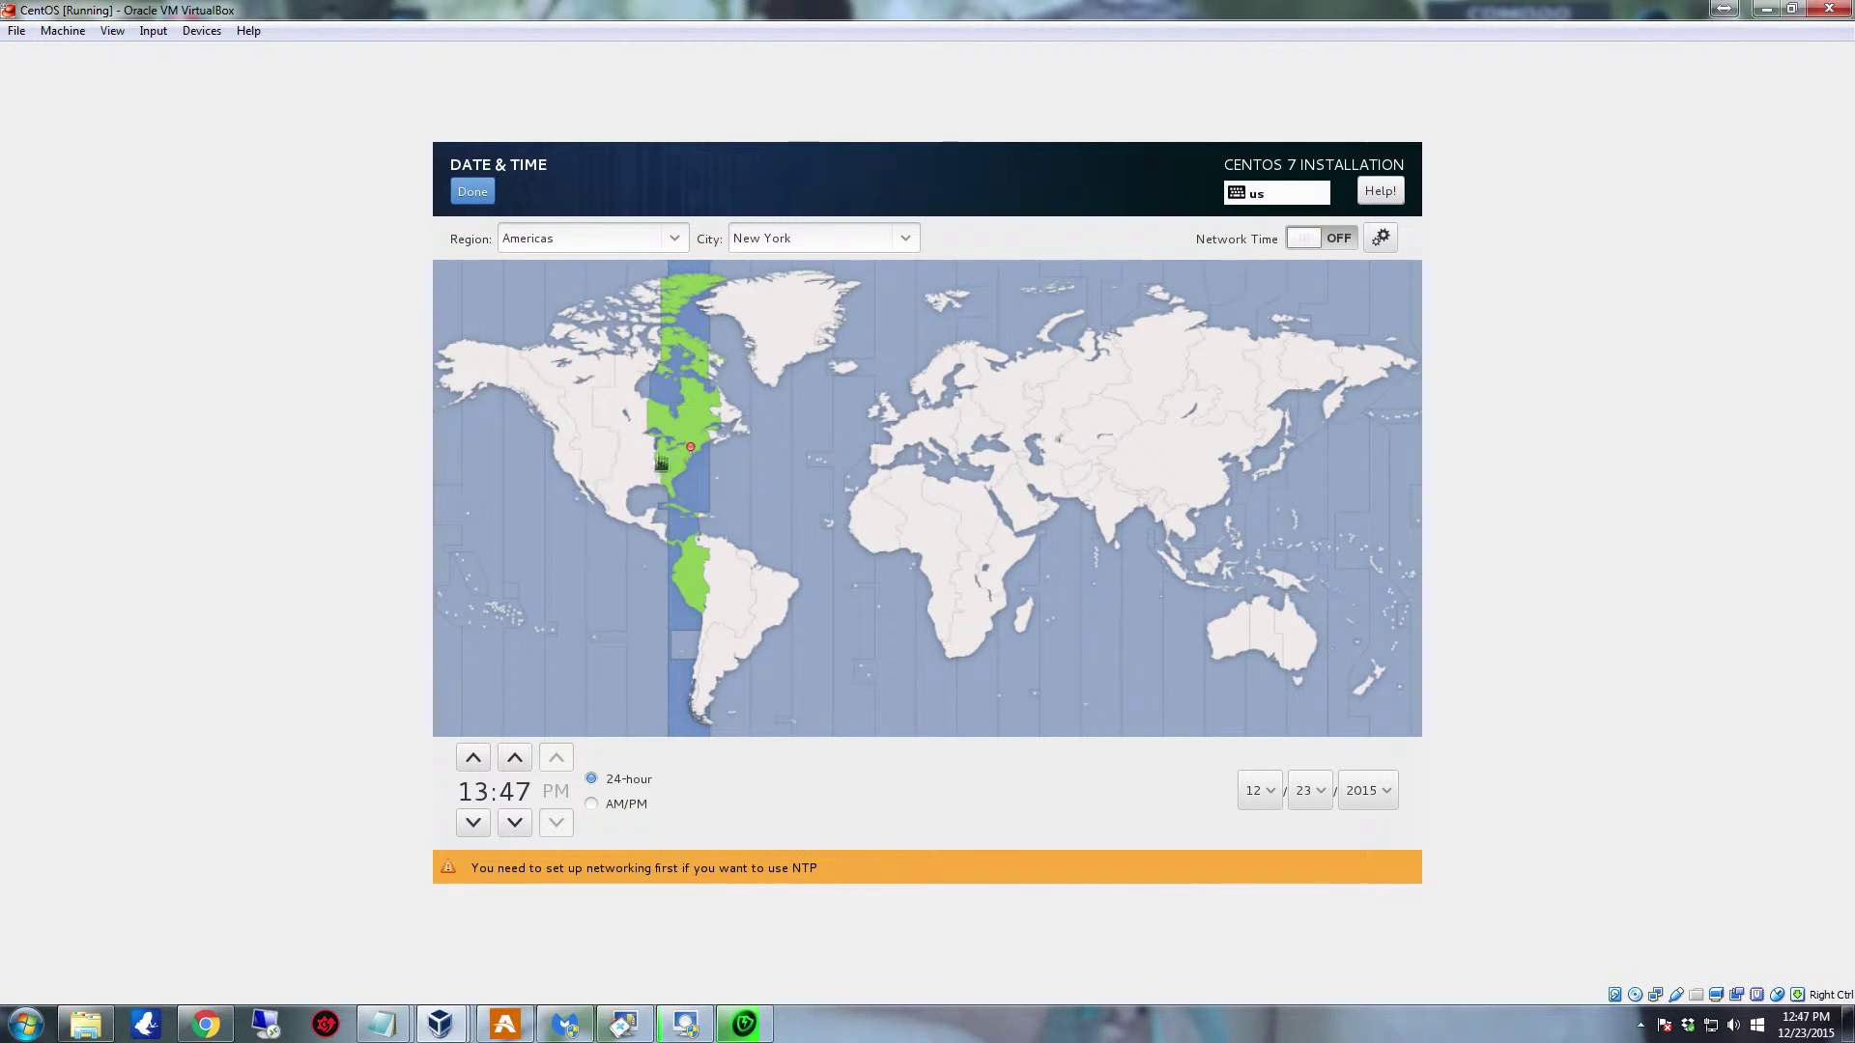
pyautogui.click(638, 470)
pyautogui.click(636, 459)
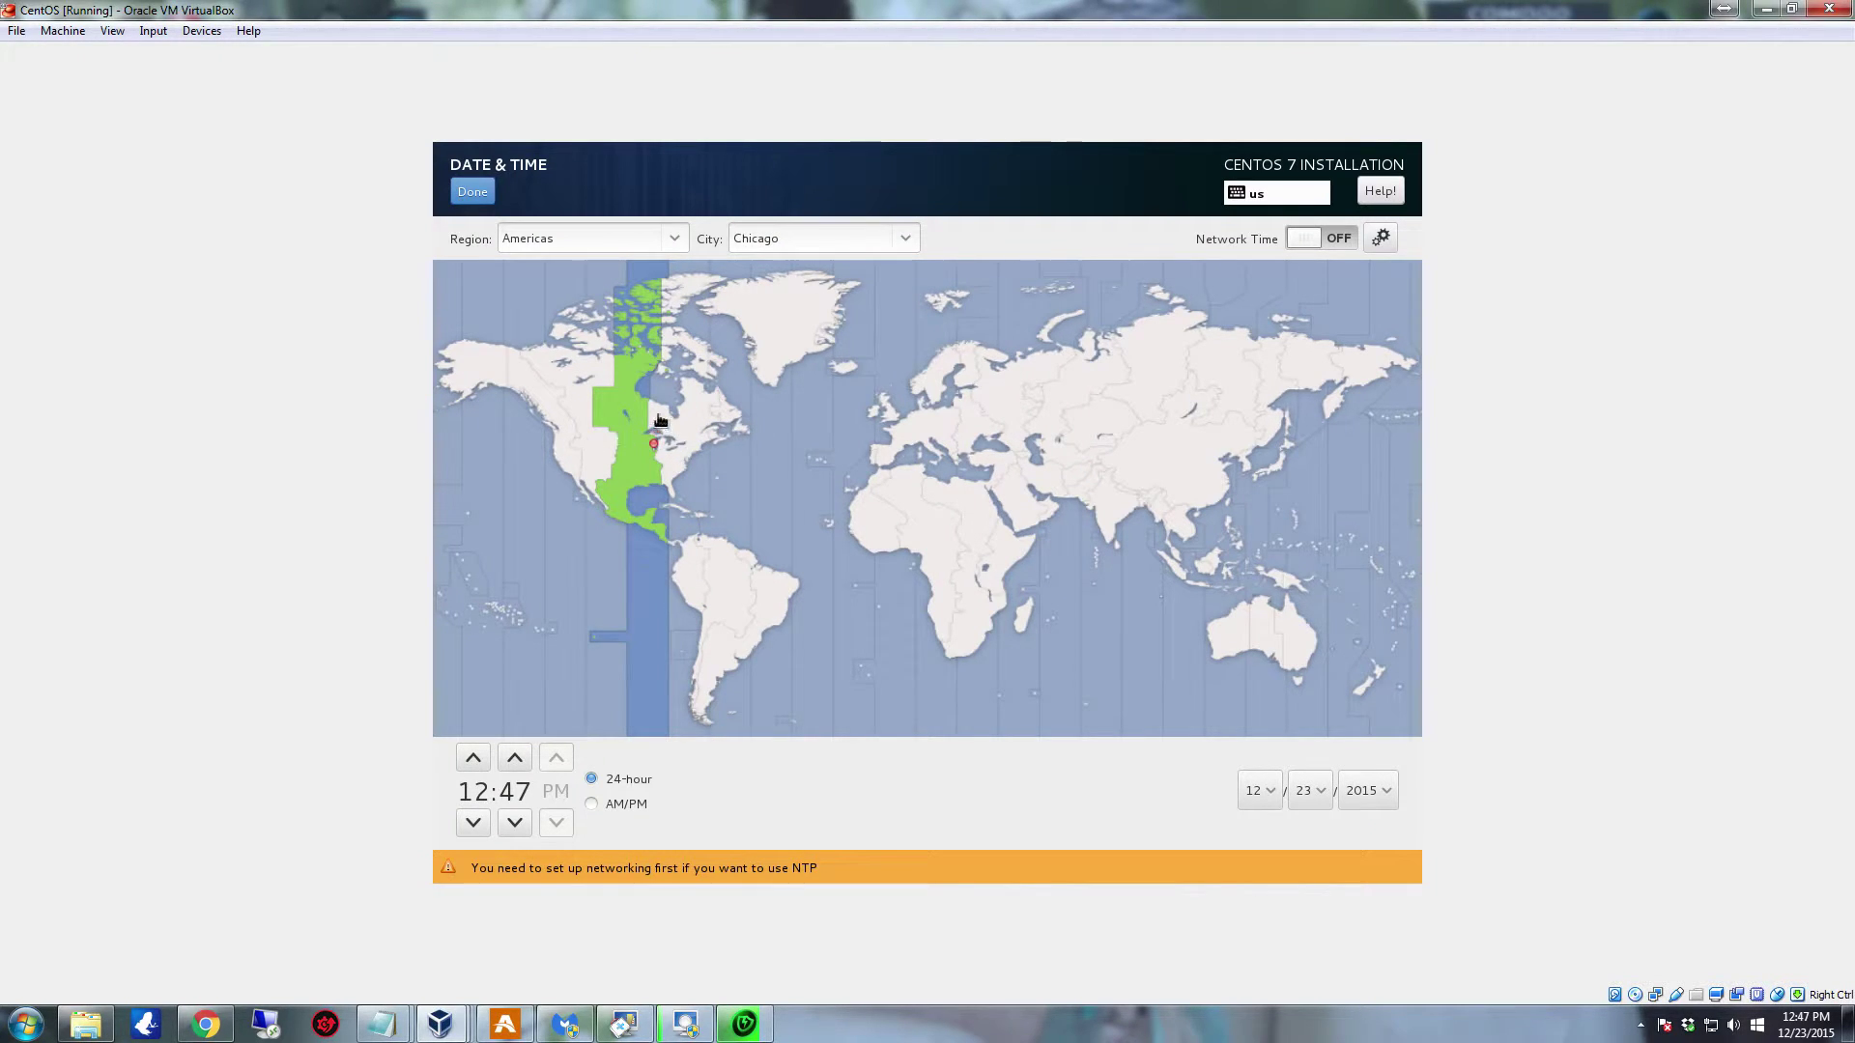
pyautogui.click(641, 477)
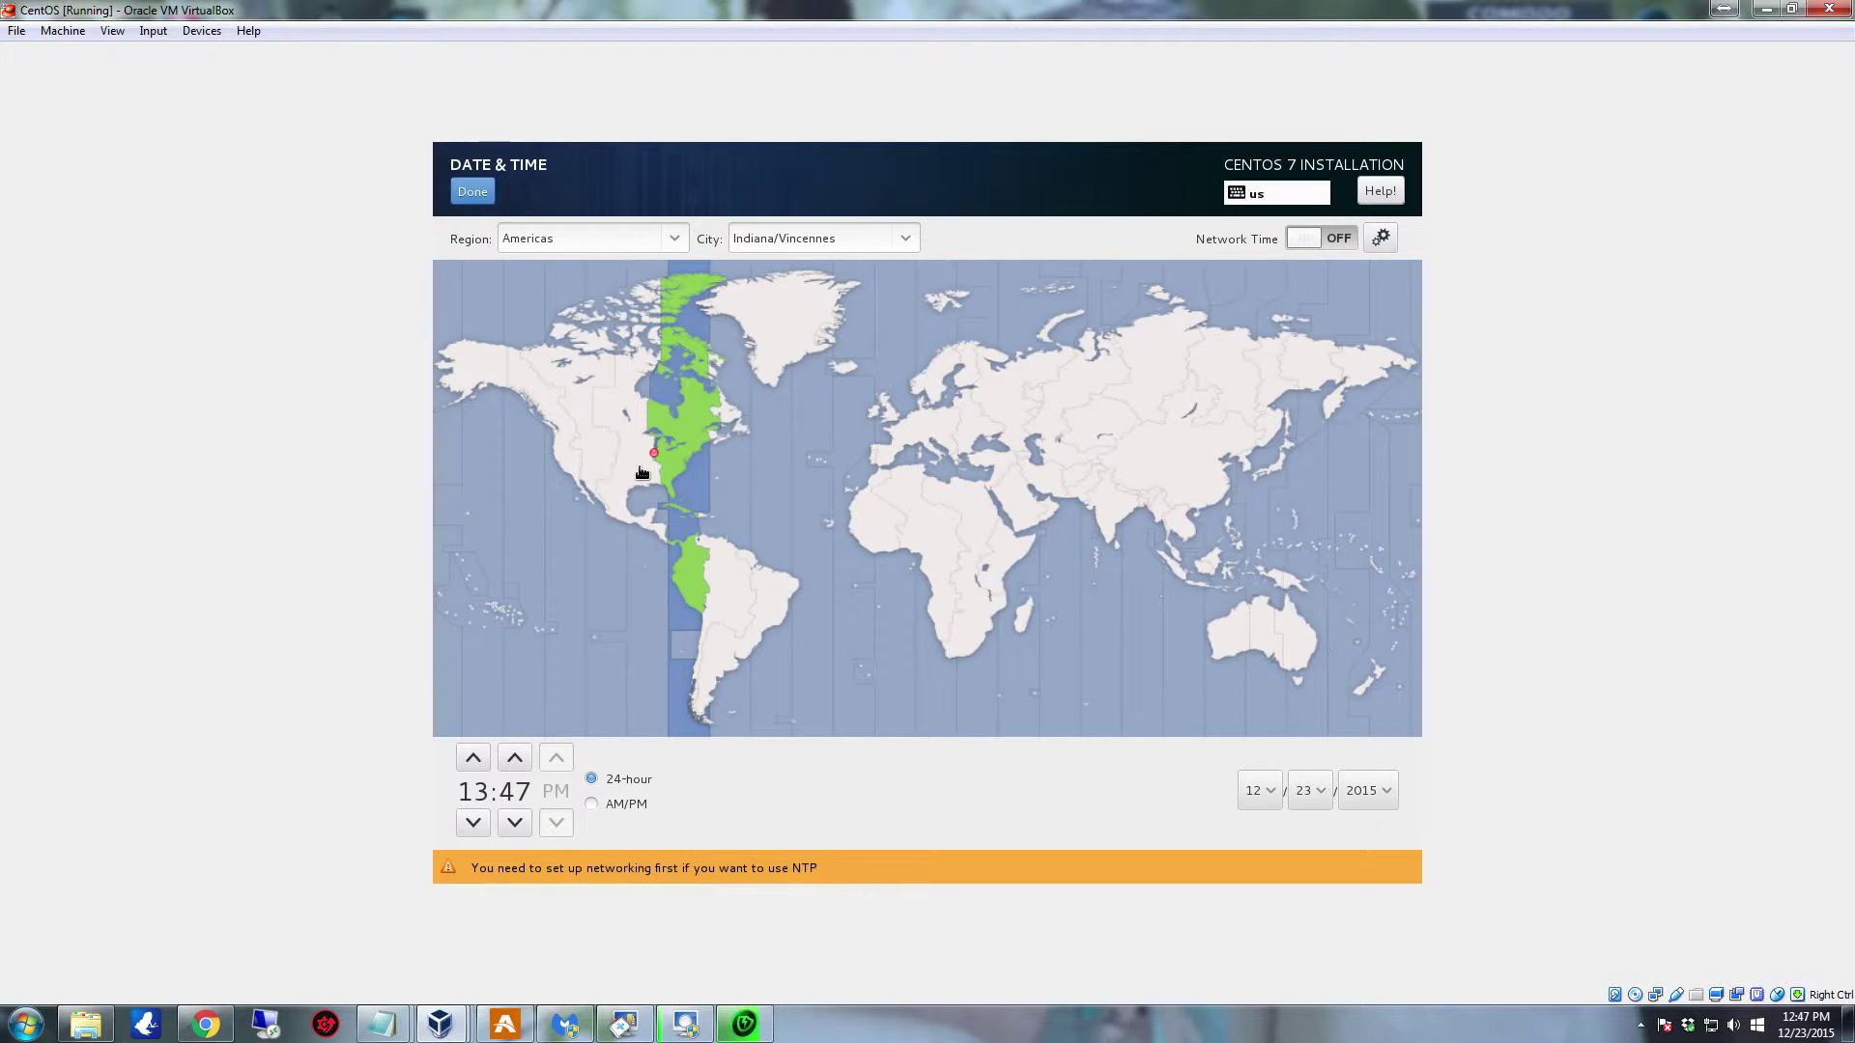
pyautogui.click(639, 464)
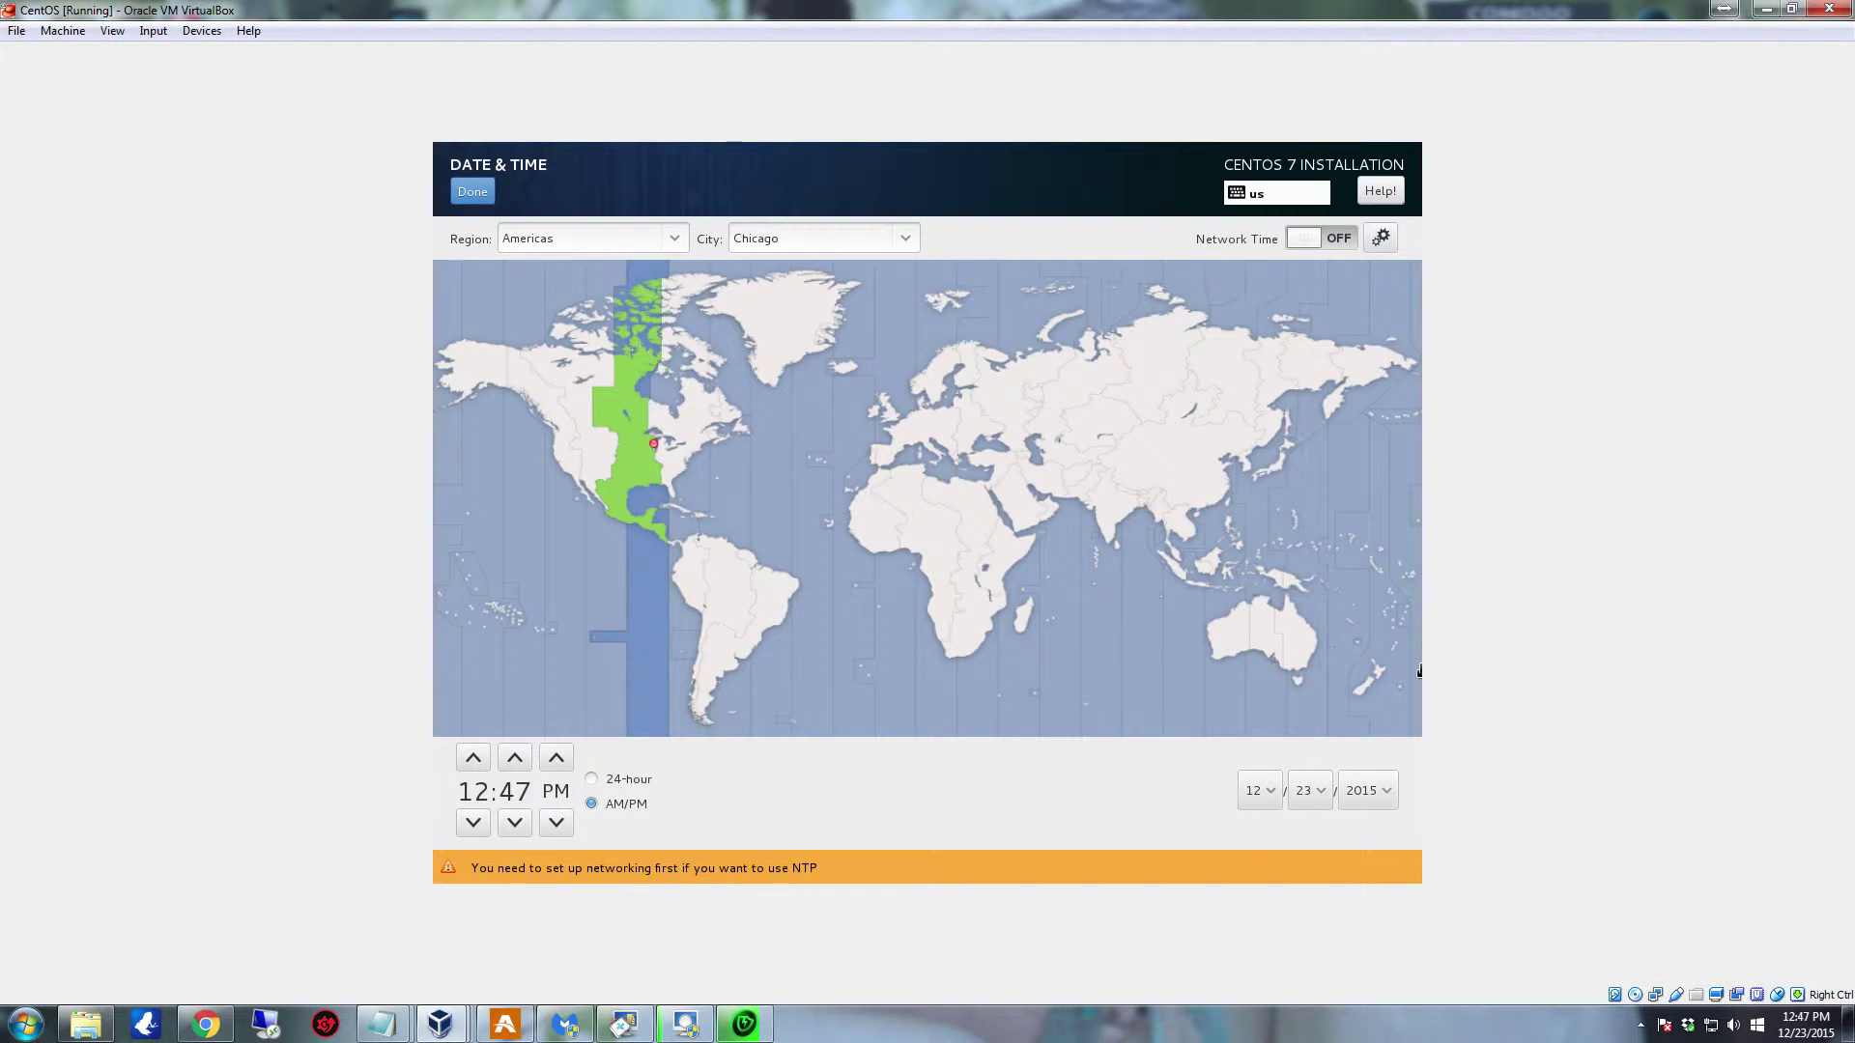
pyautogui.click(484, 198)
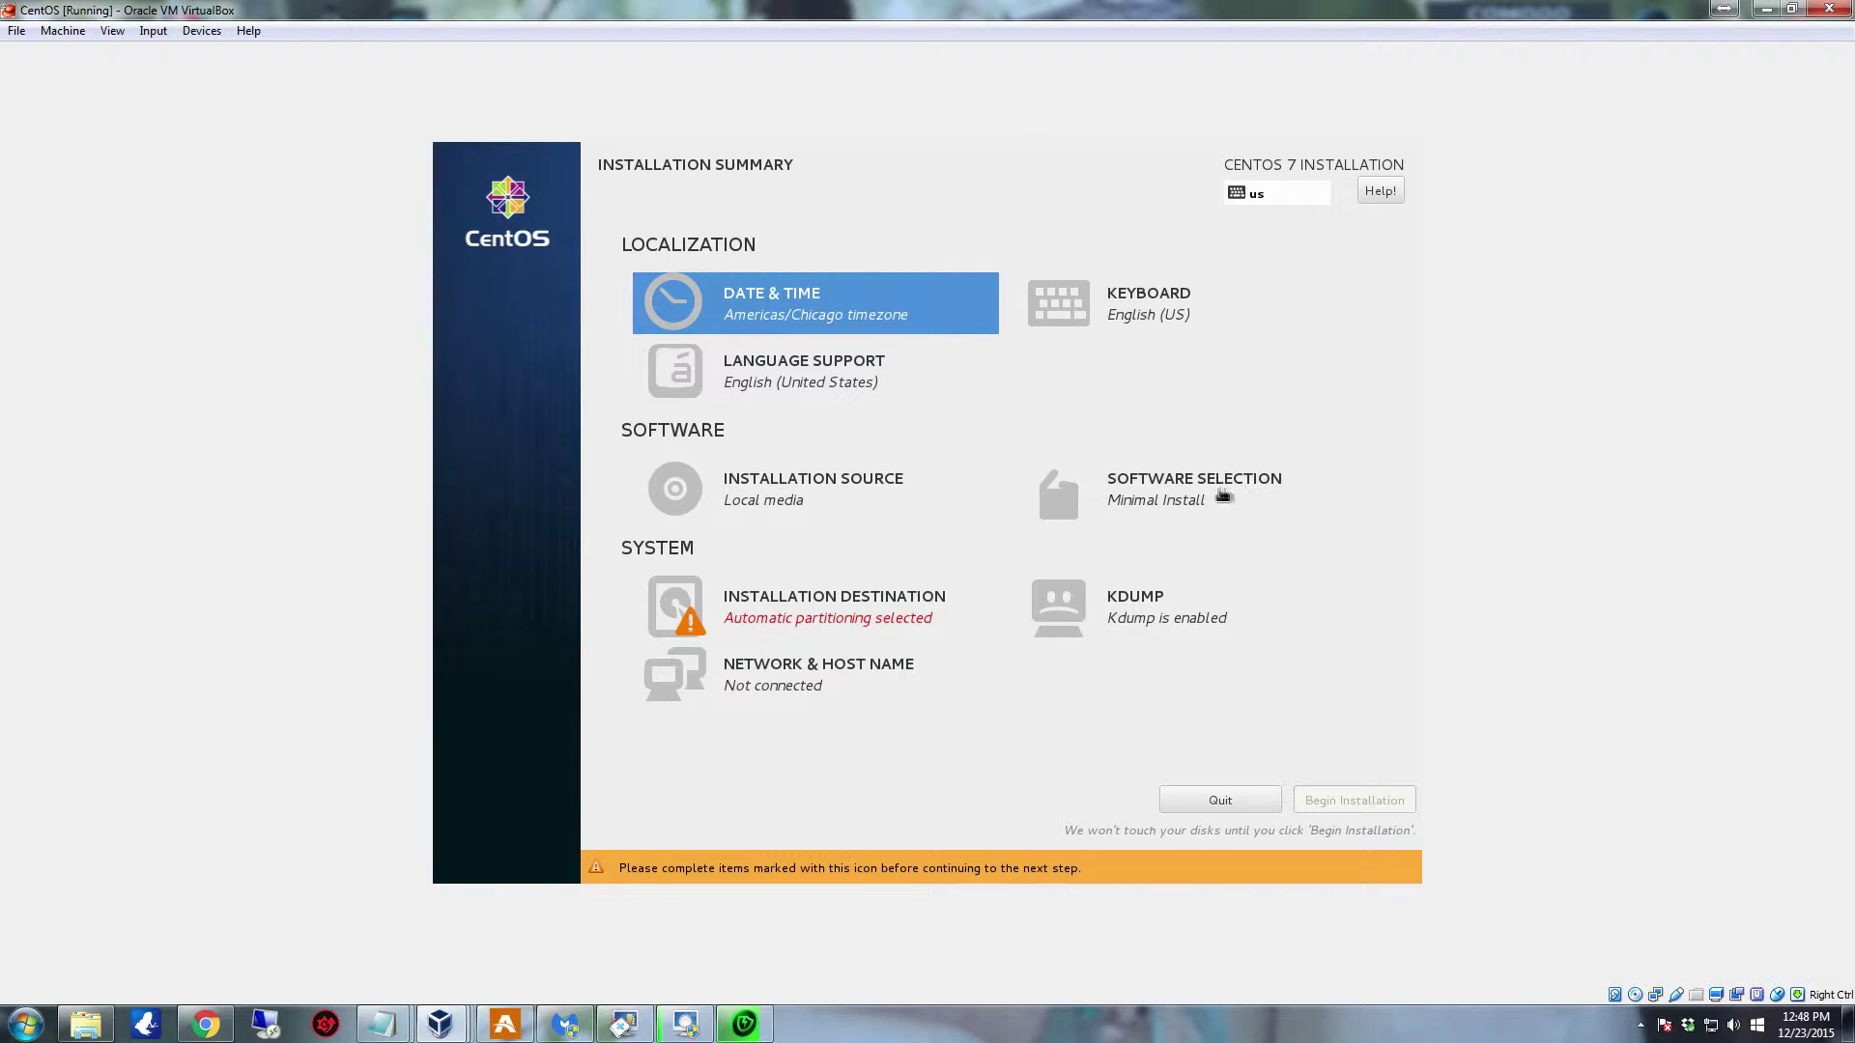
# Step: In Software Selection, choose GNOME Desktop as base environment and tick GNOME Applications
pyautogui.click(1204, 496)
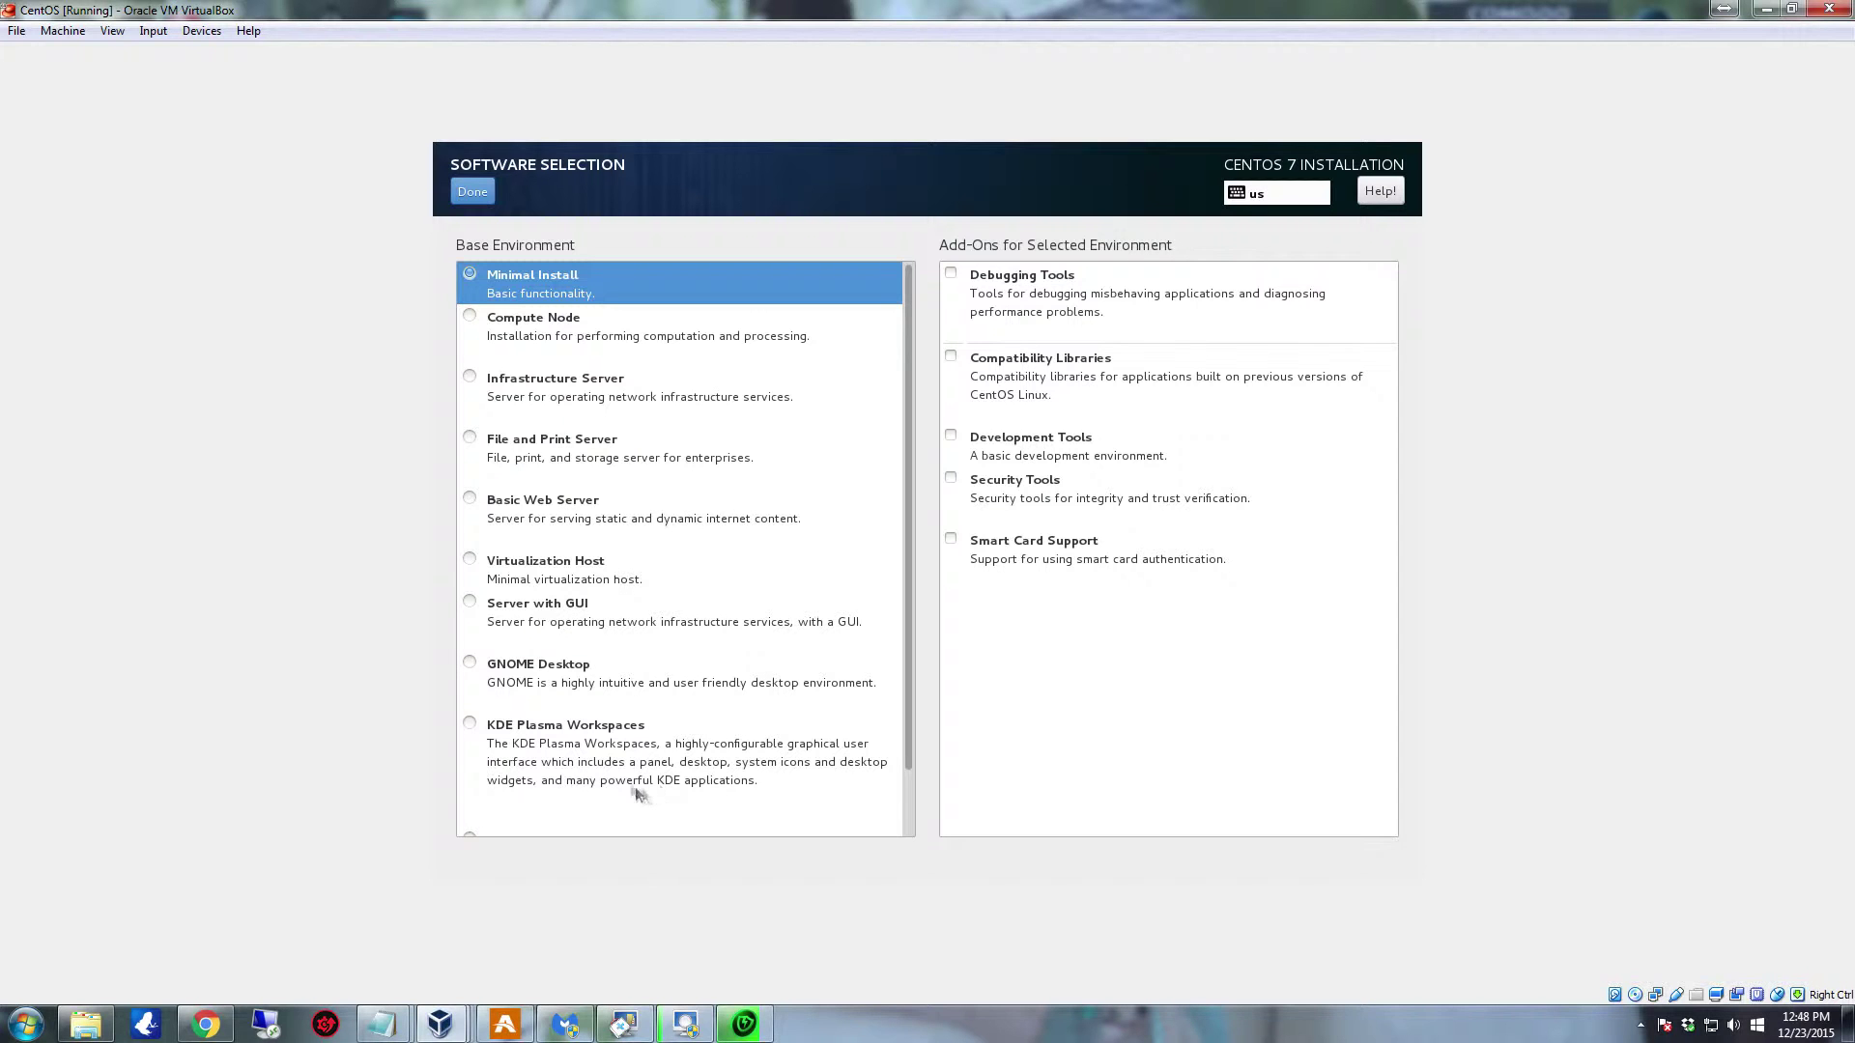
pyautogui.click(472, 666)
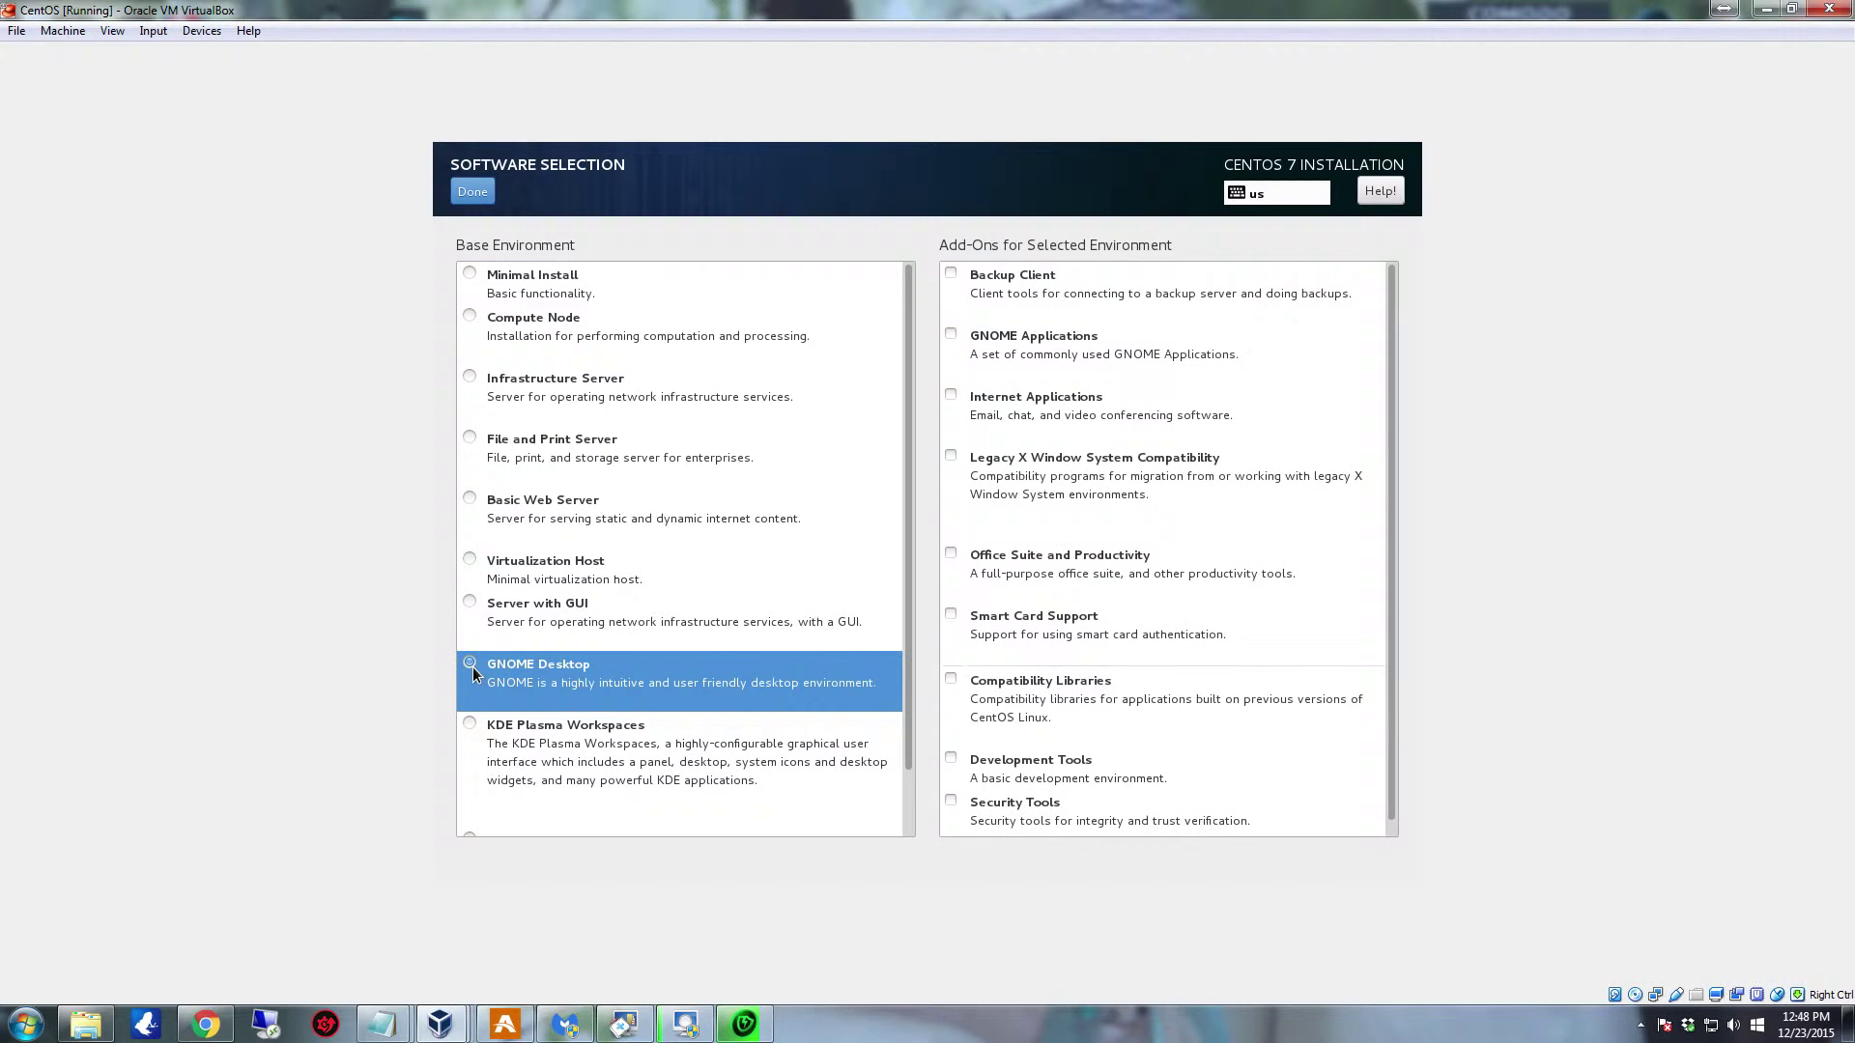
pyautogui.scroll(-1, 788, 659)
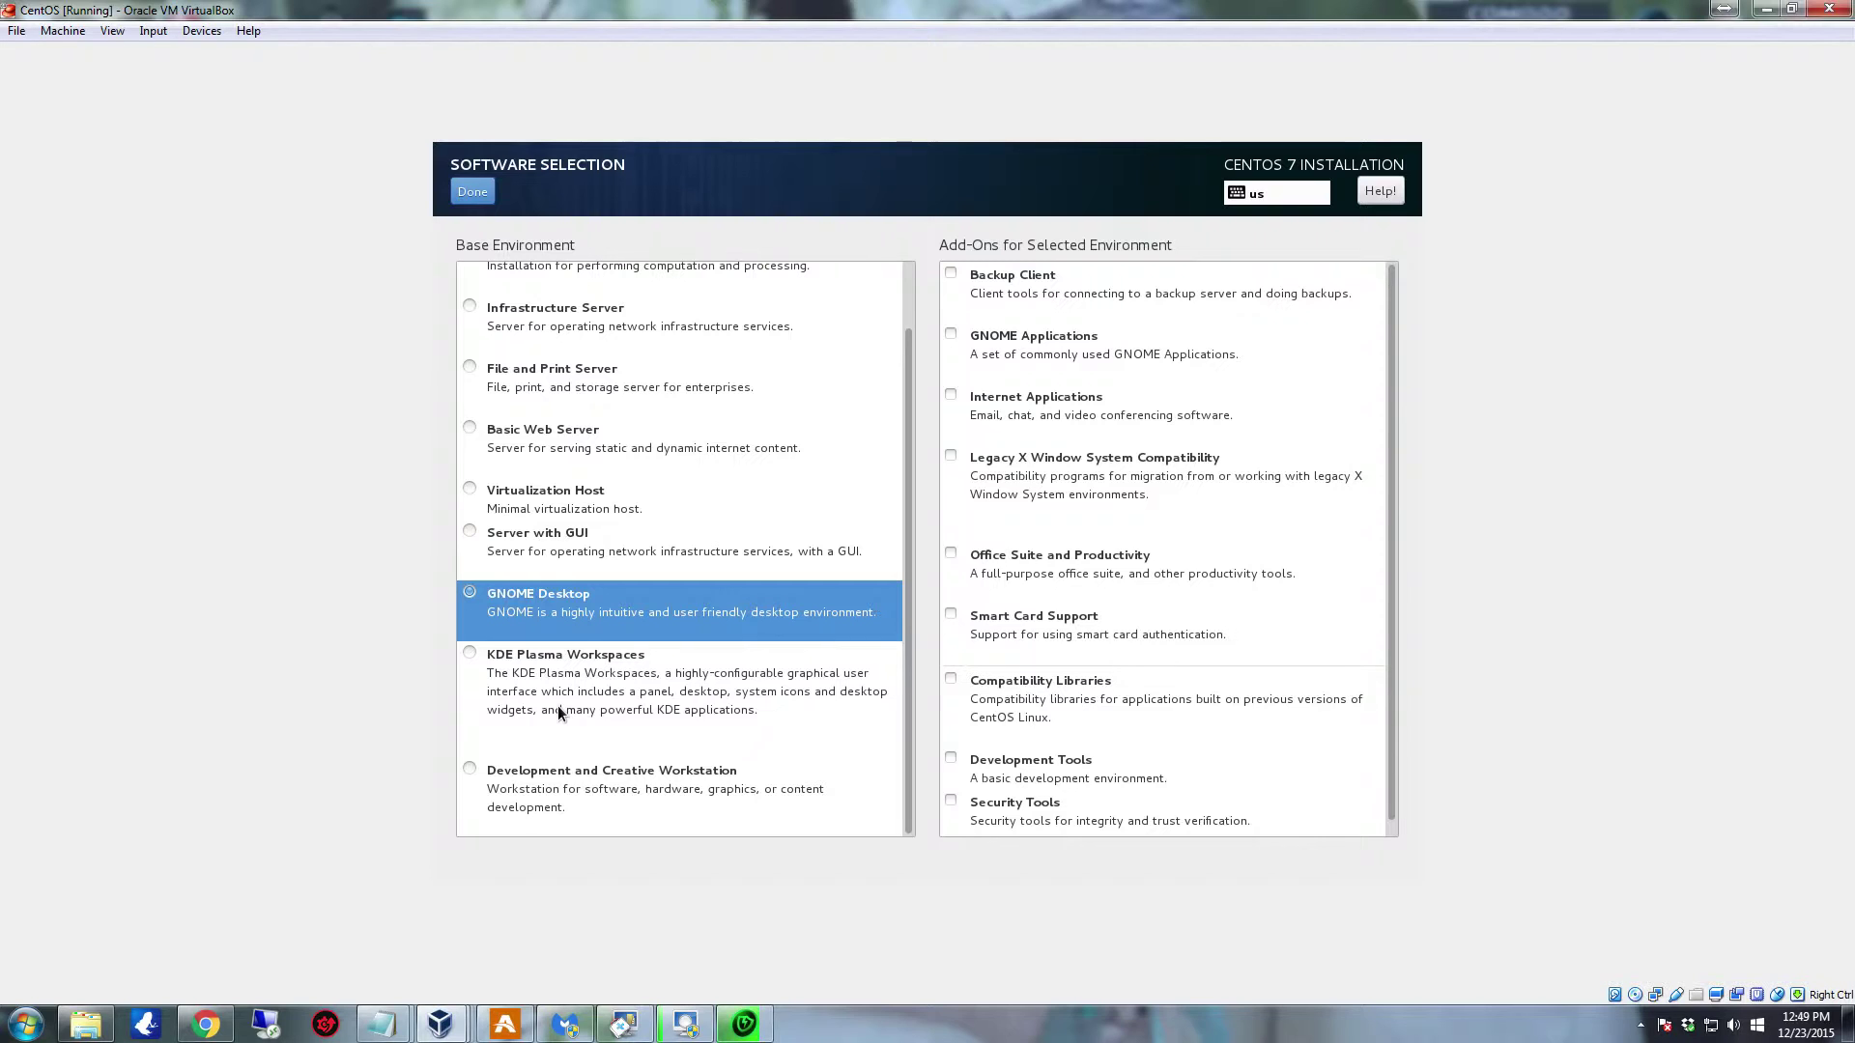
pyautogui.click(471, 771)
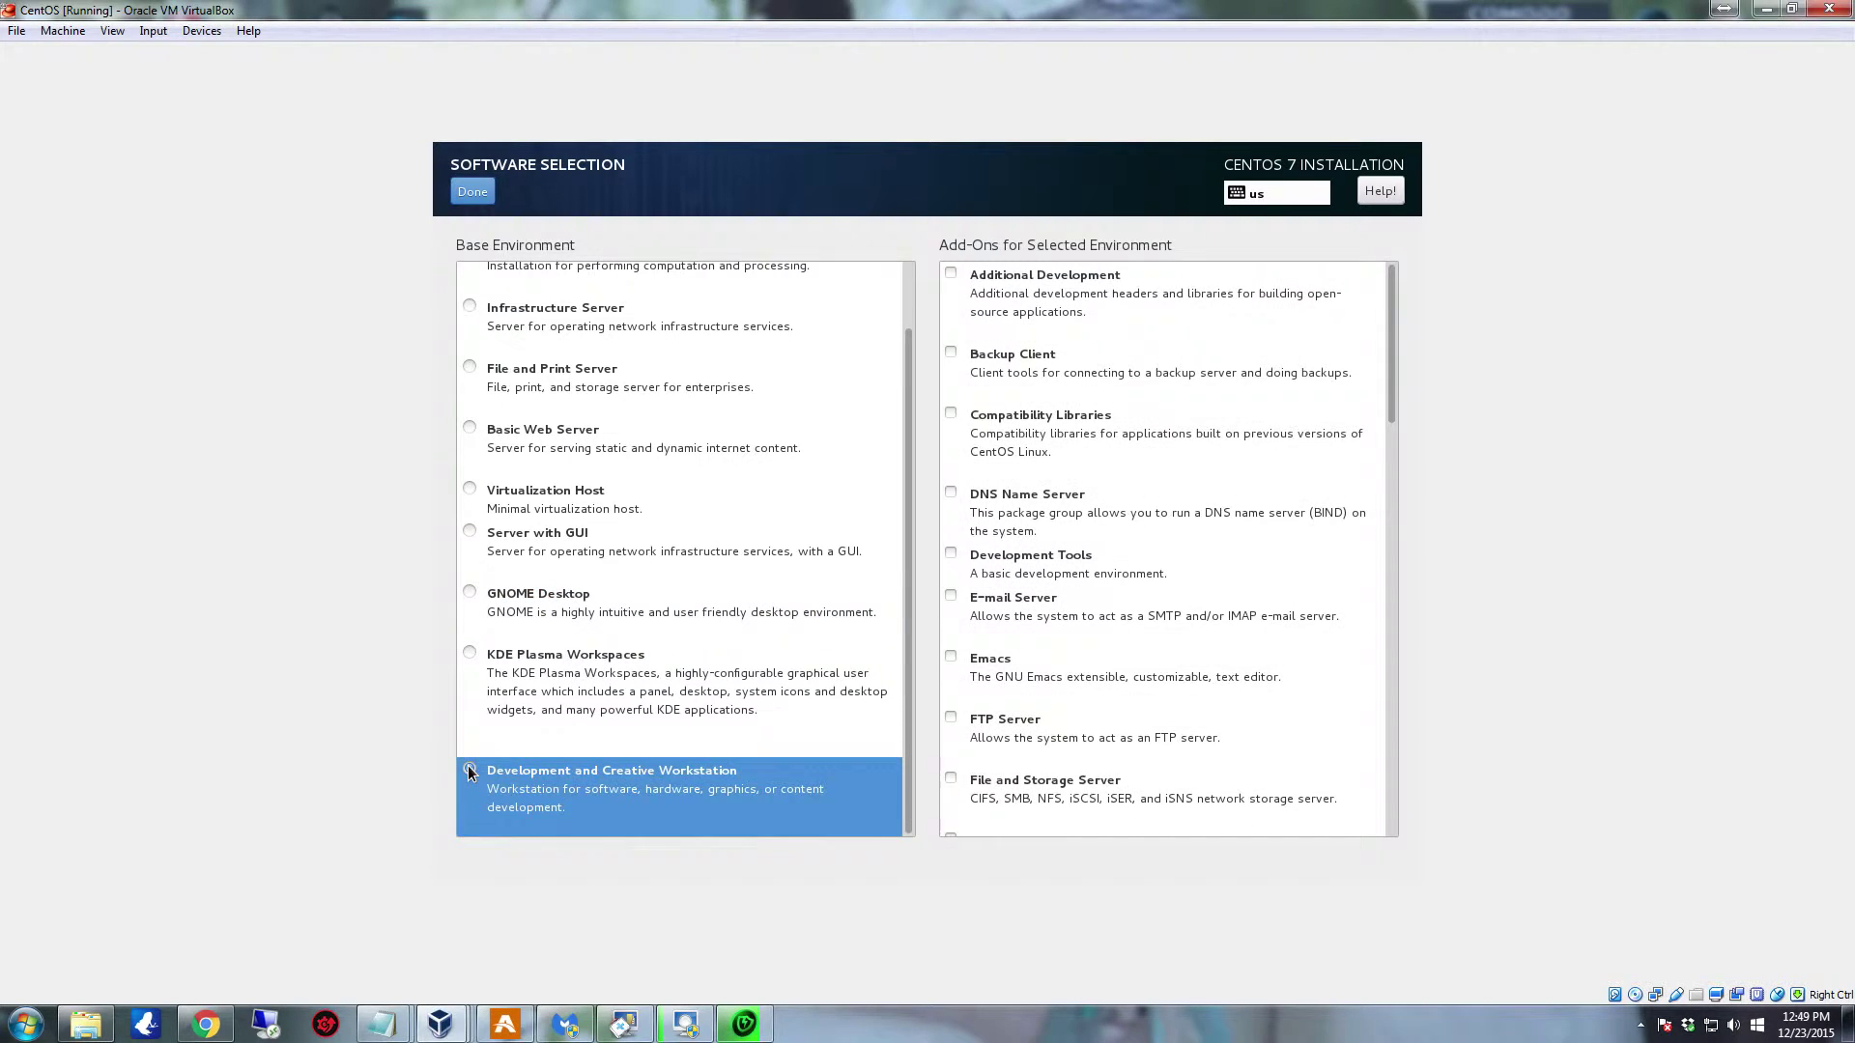
pyautogui.click(478, 590)
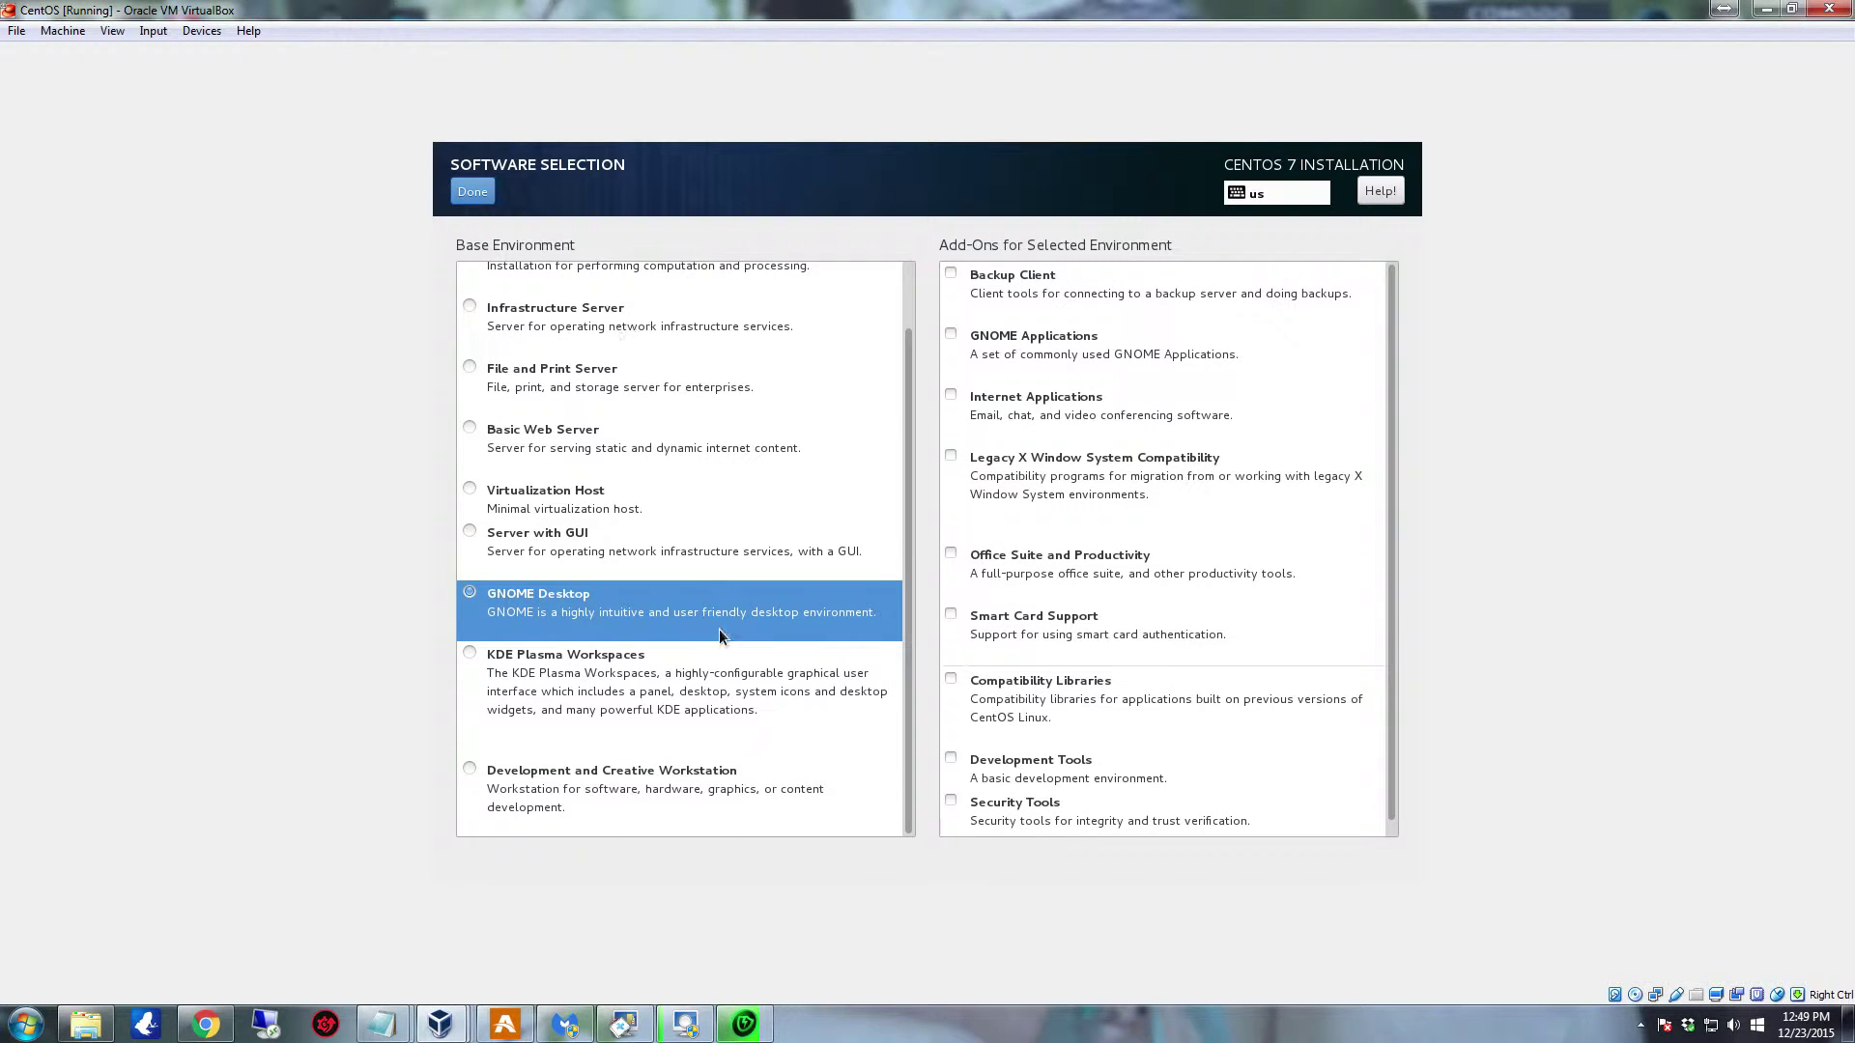
pyautogui.scroll(2, 723, 632)
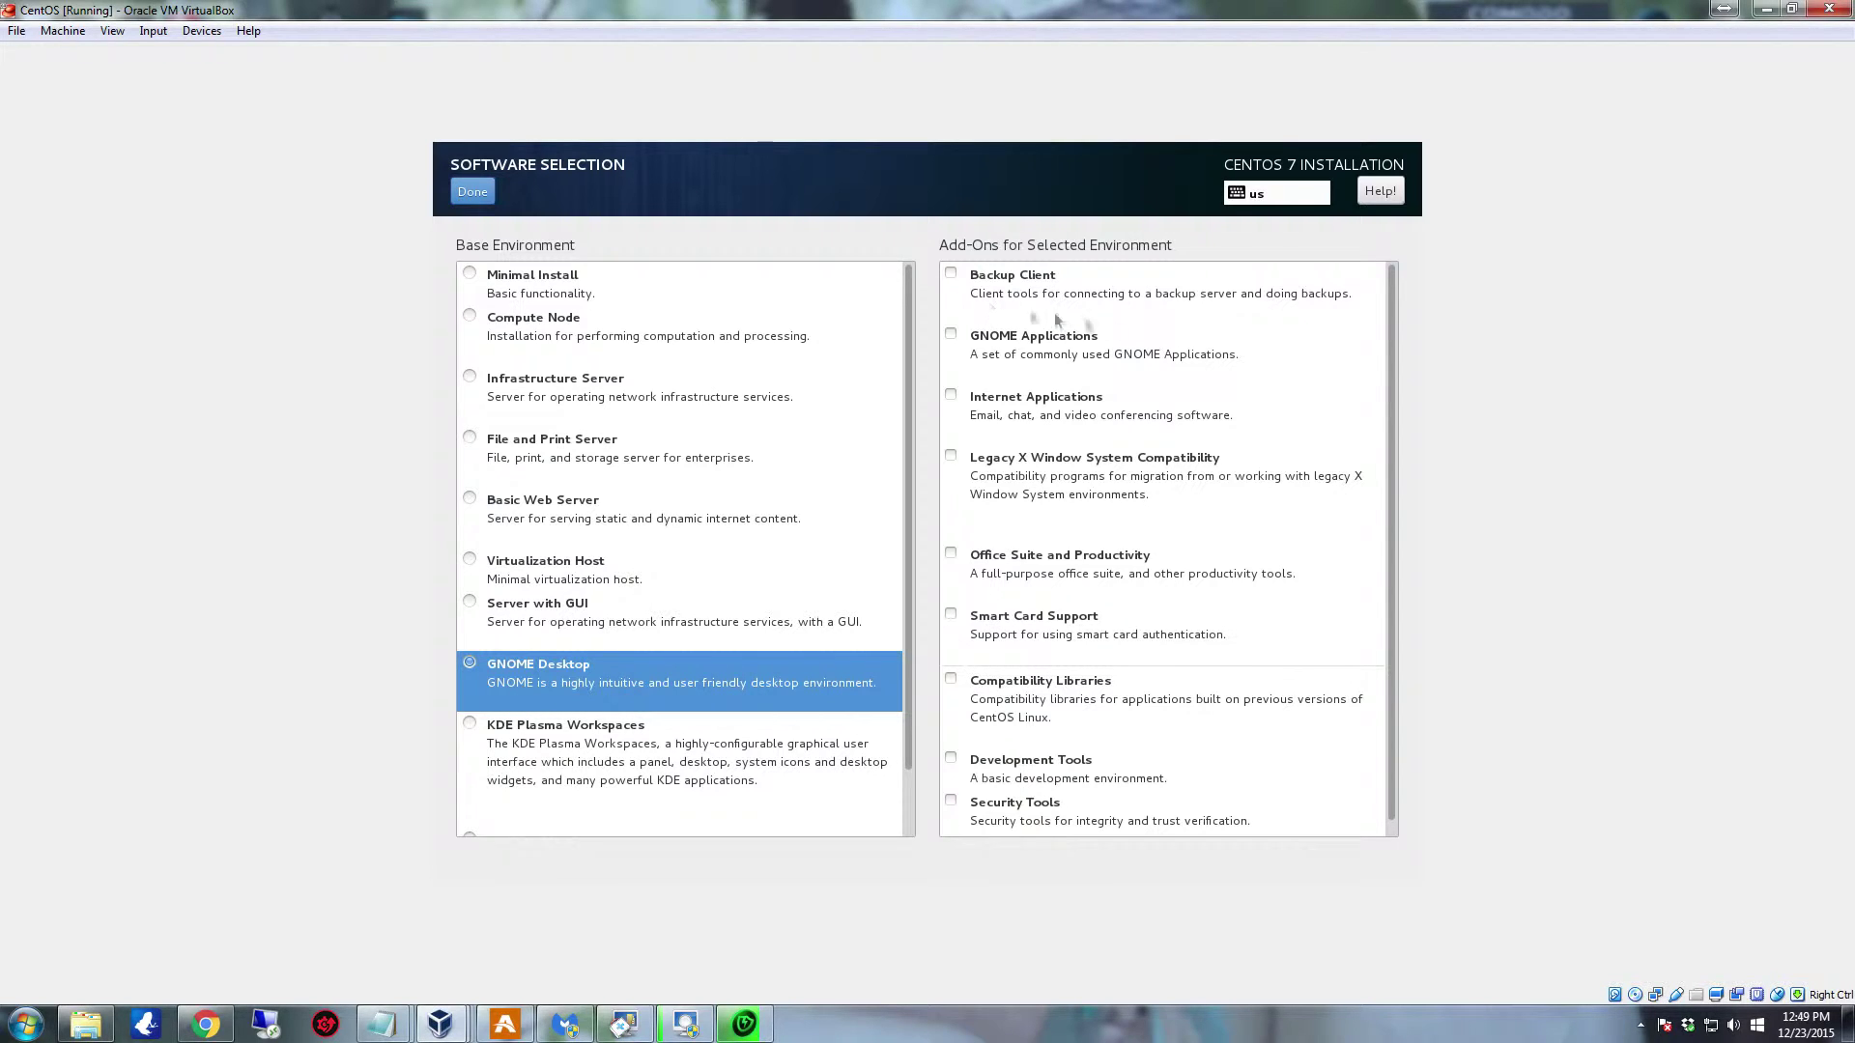
pyautogui.click(951, 335)
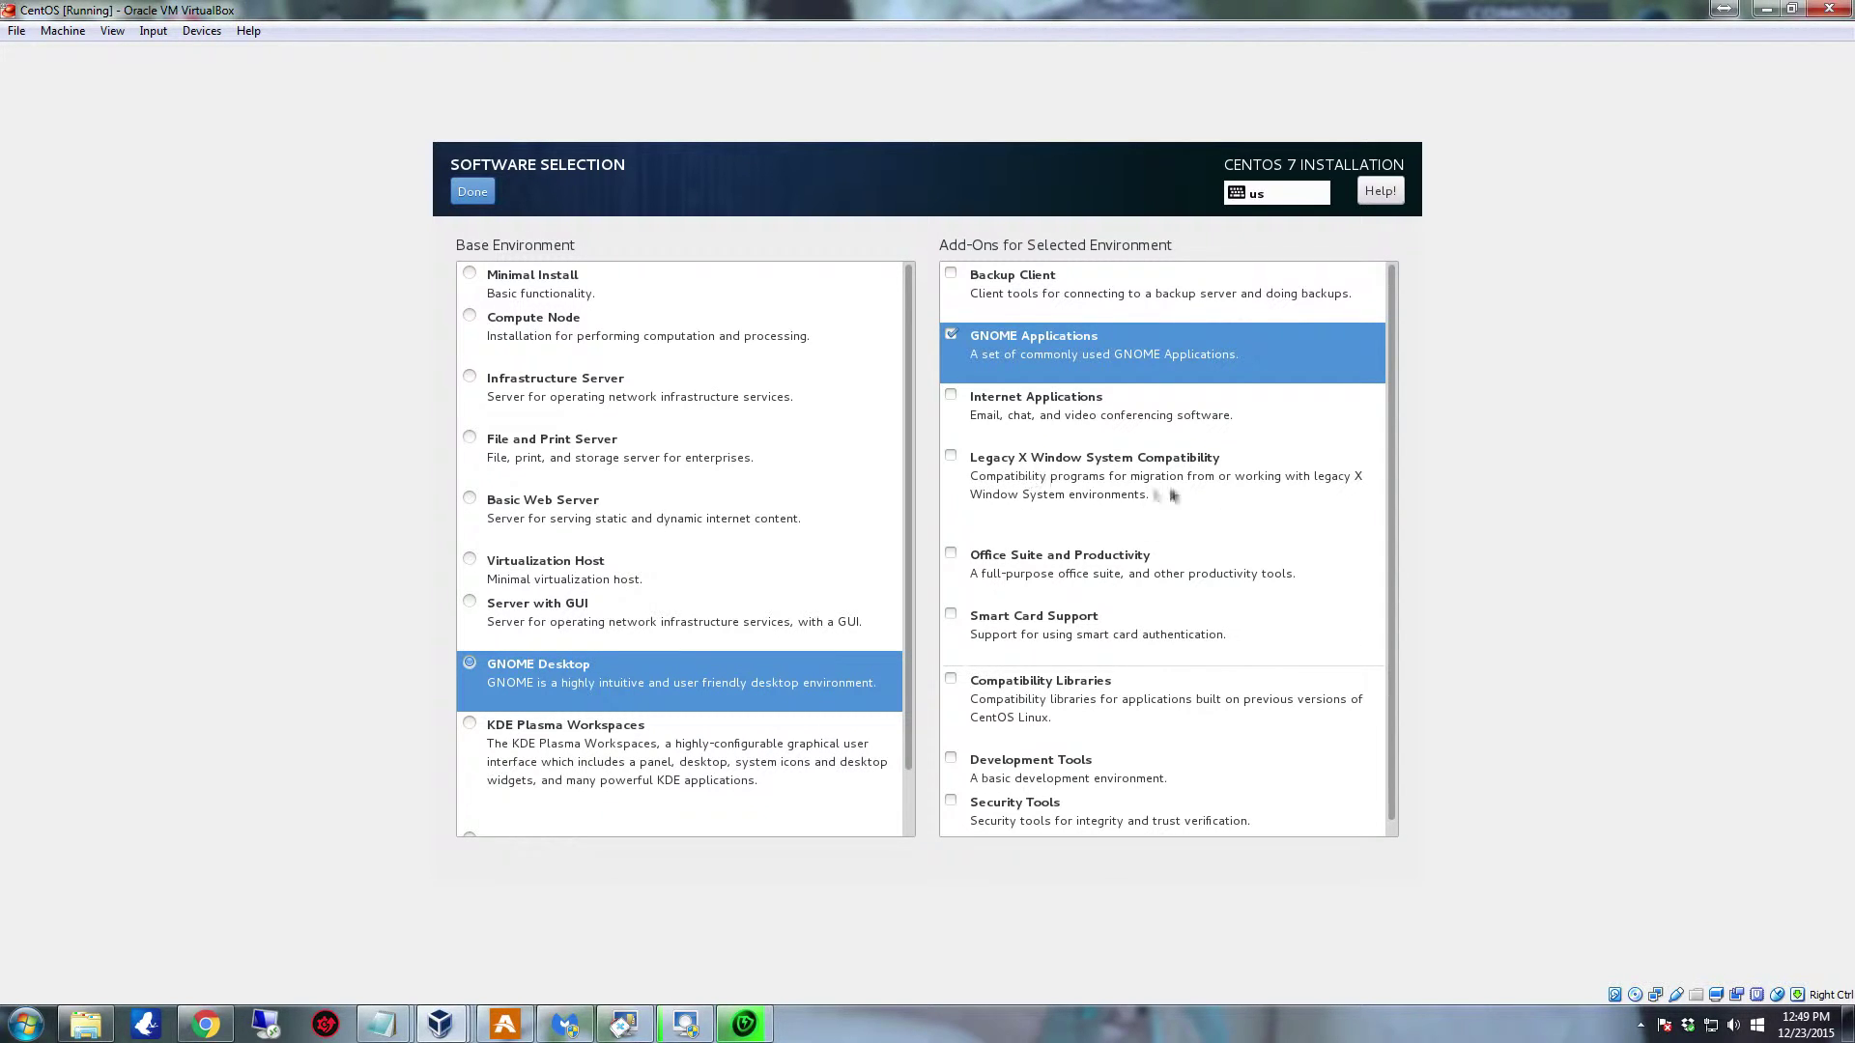
# Step: Tick Internet Applications and Office Suite and Productivity add-ons, then confirm the software selection
pyautogui.click(952, 397)
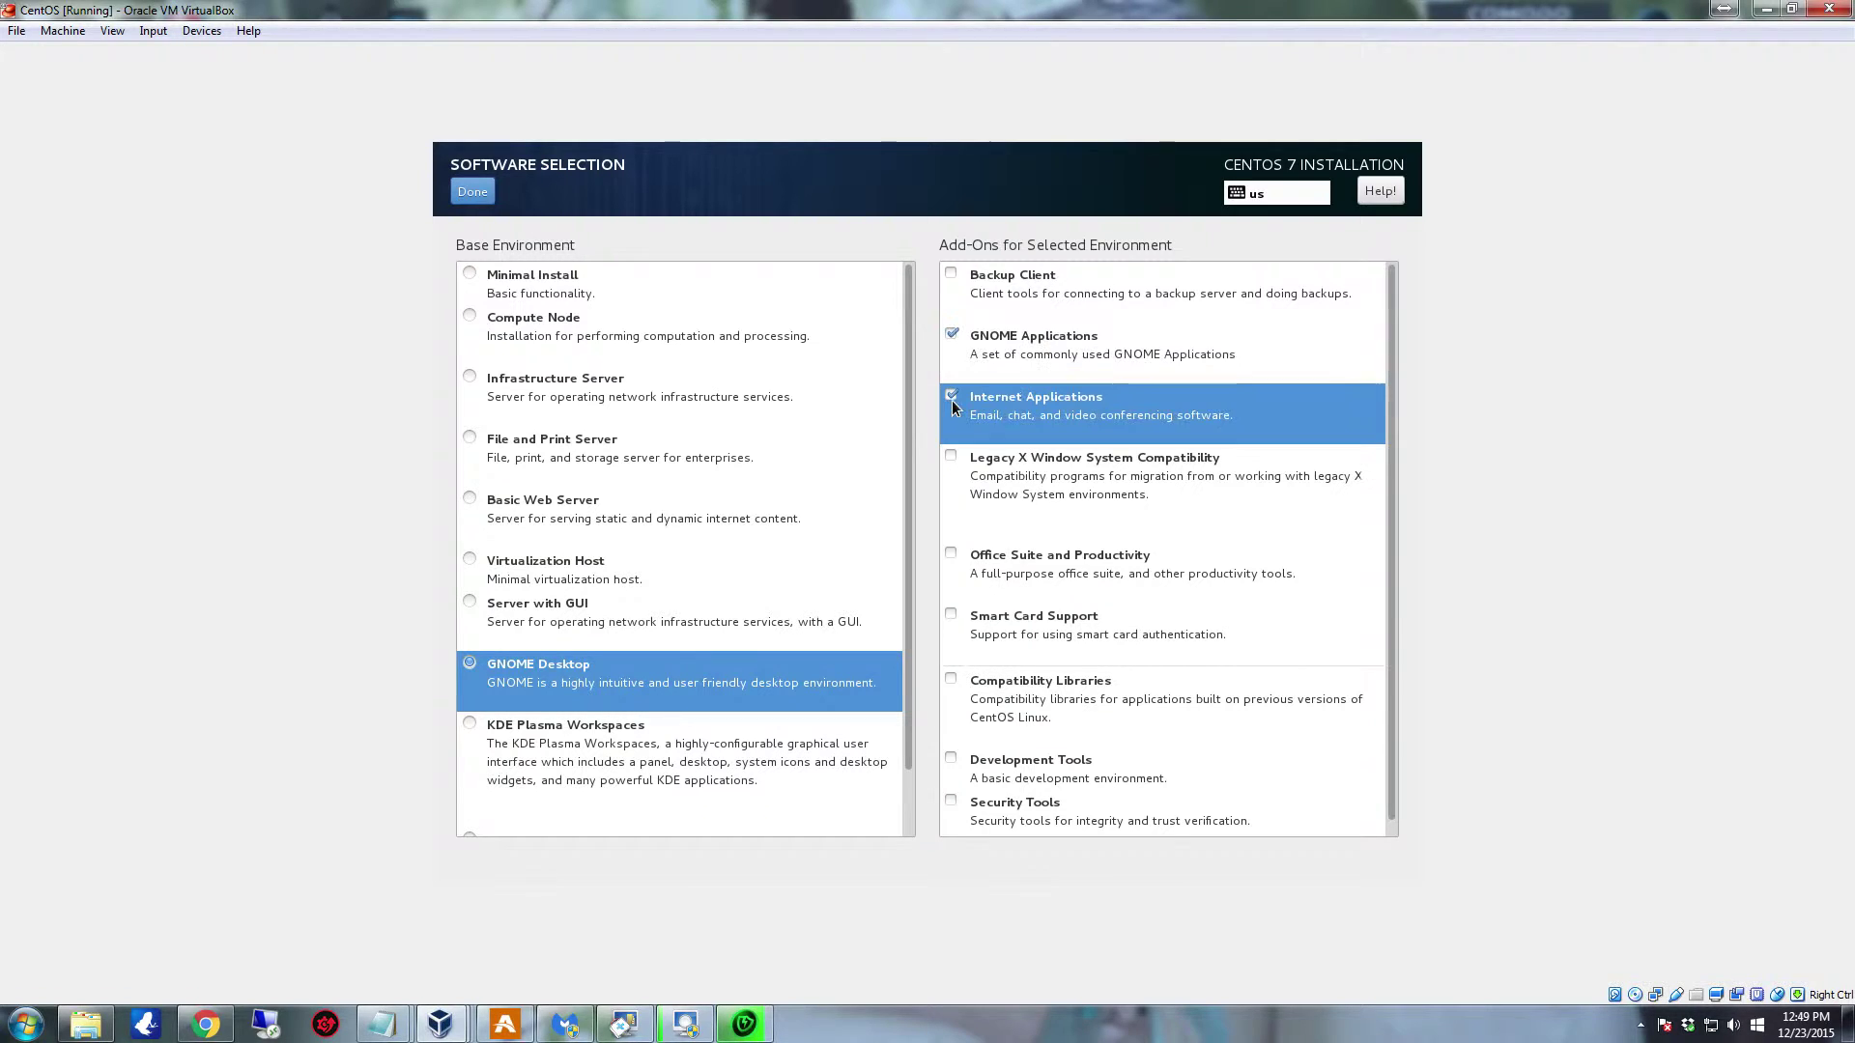
pyautogui.click(952, 555)
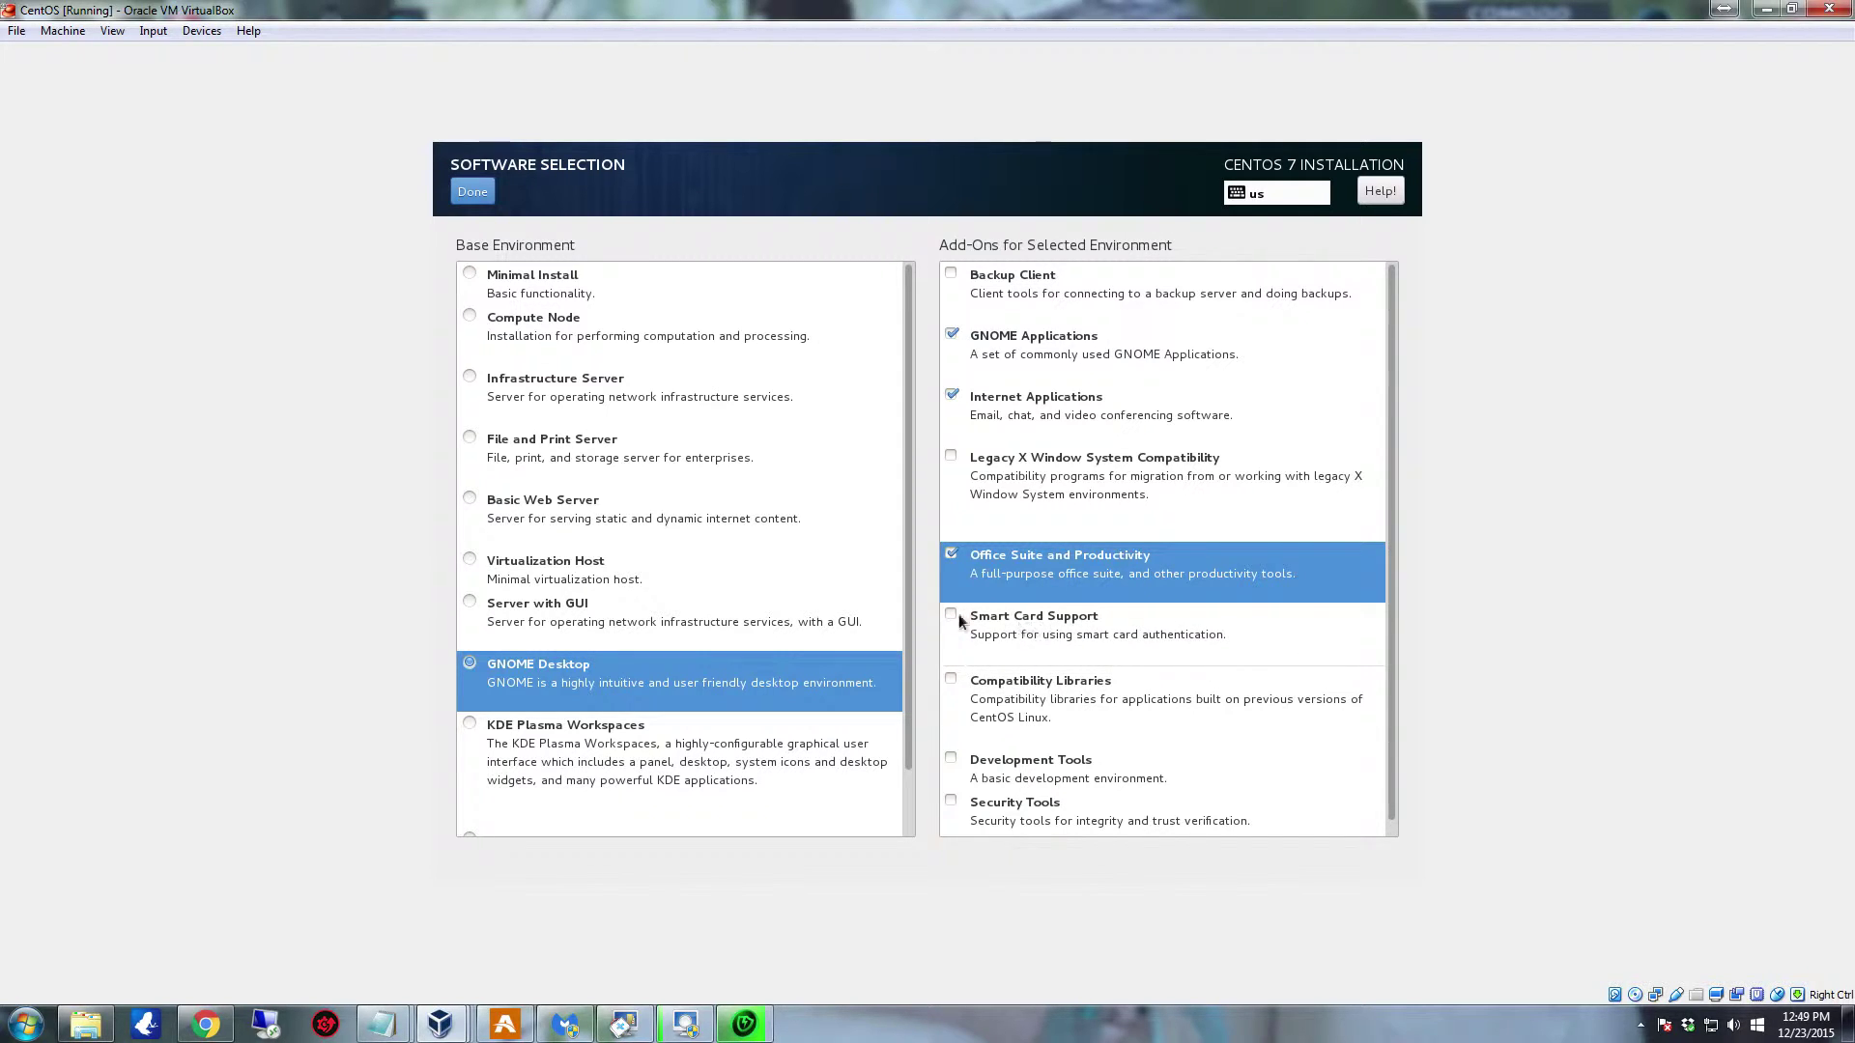
pyautogui.scroll(-1, 1185, 634)
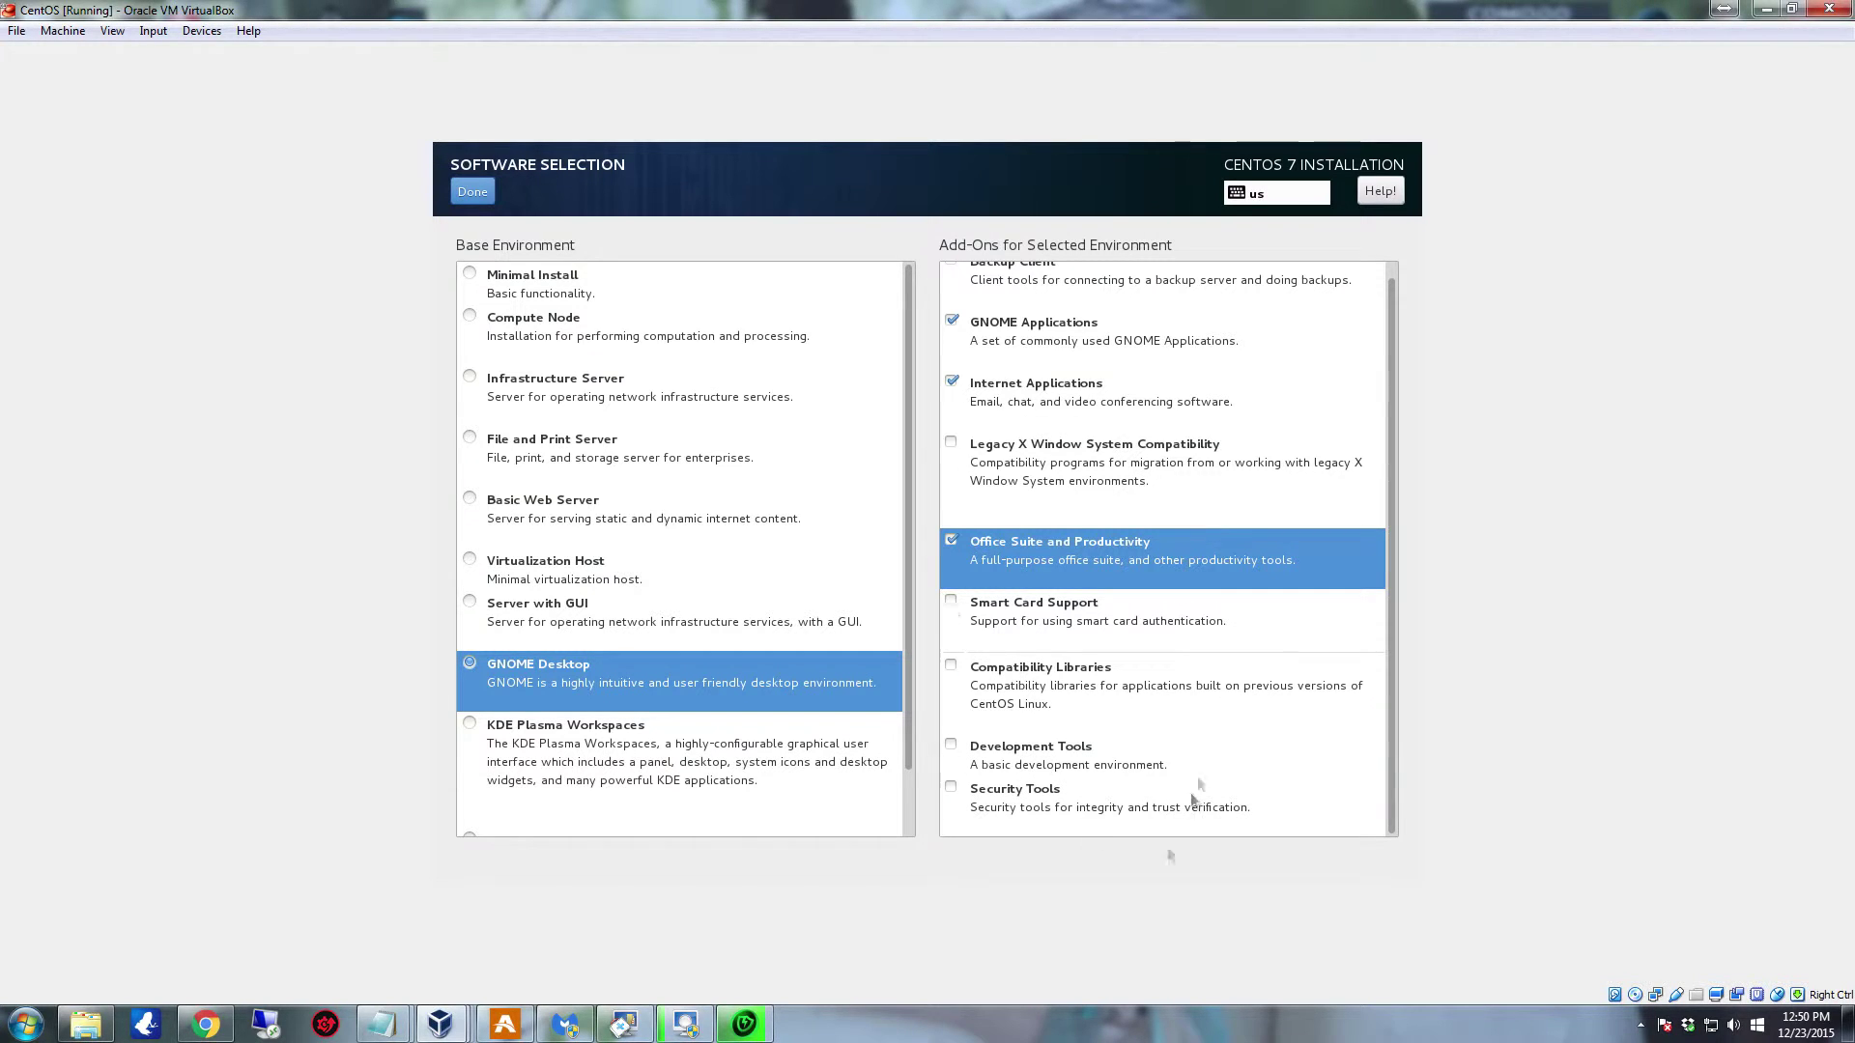
pyautogui.scroll(1, 1128, 394)
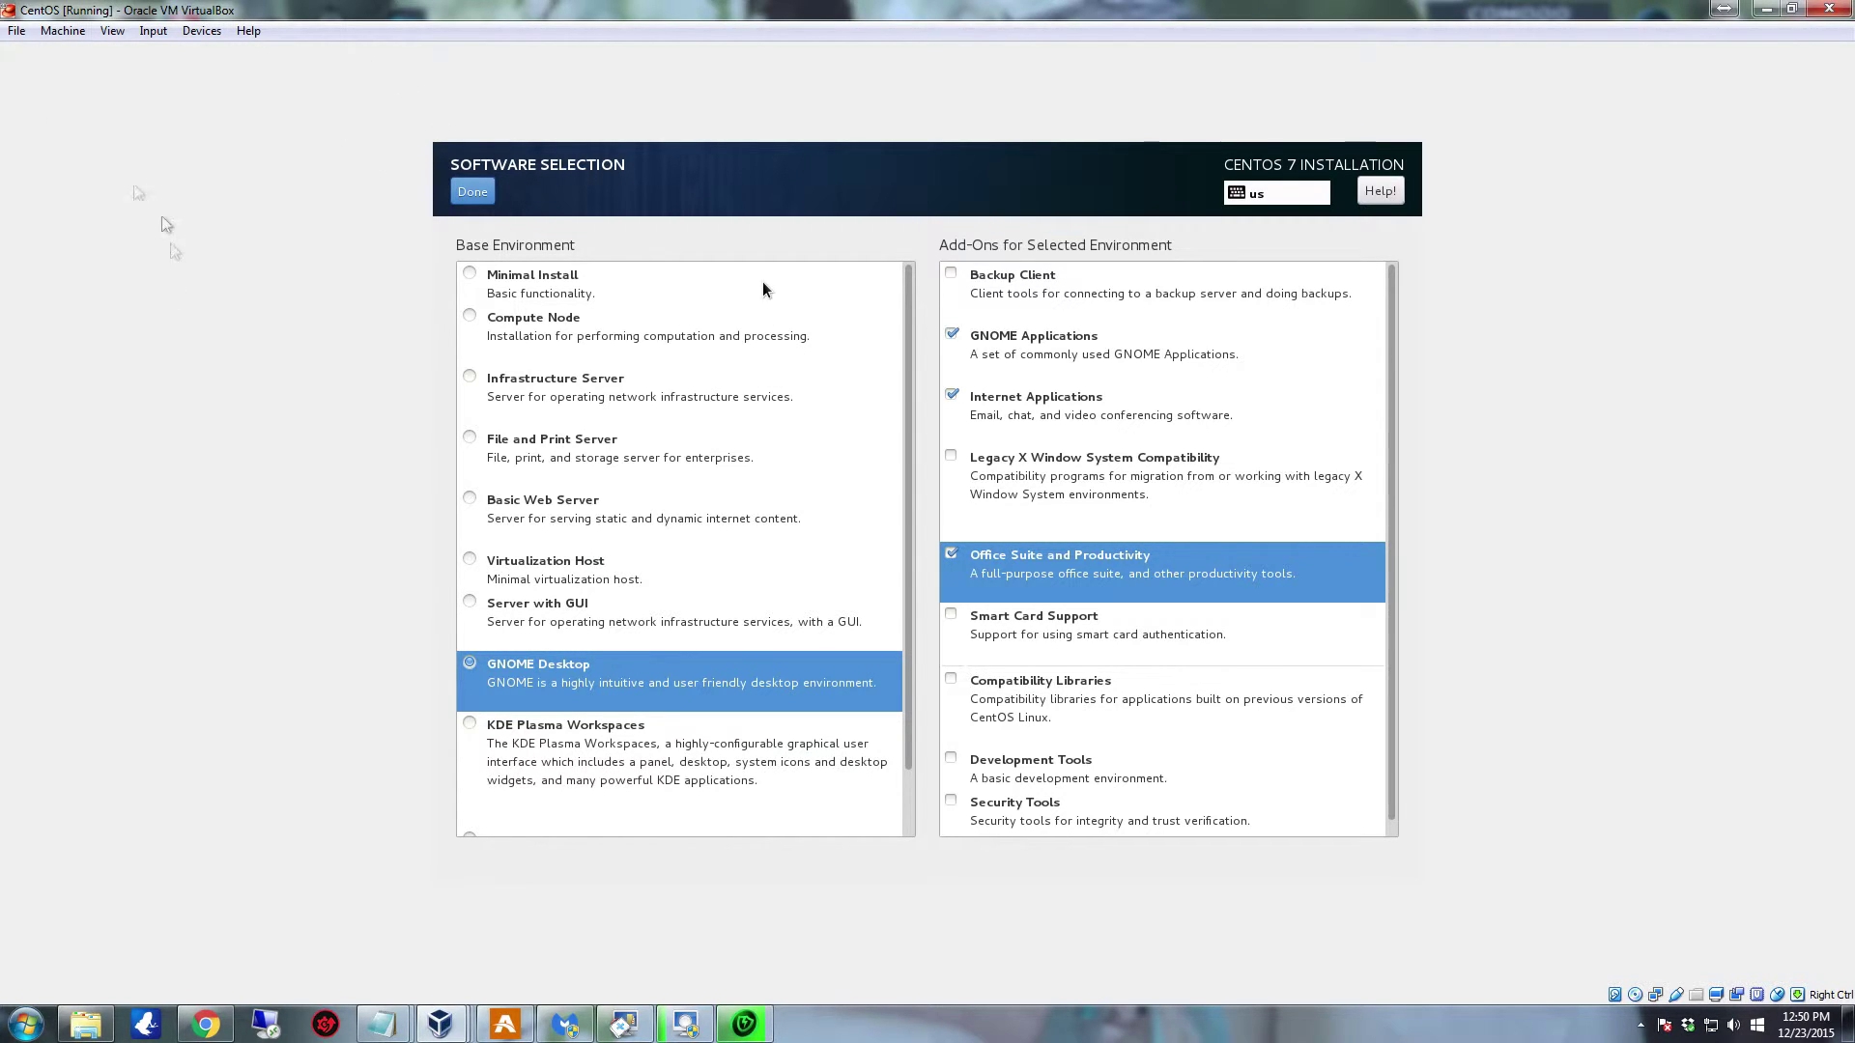
pyautogui.click(476, 193)
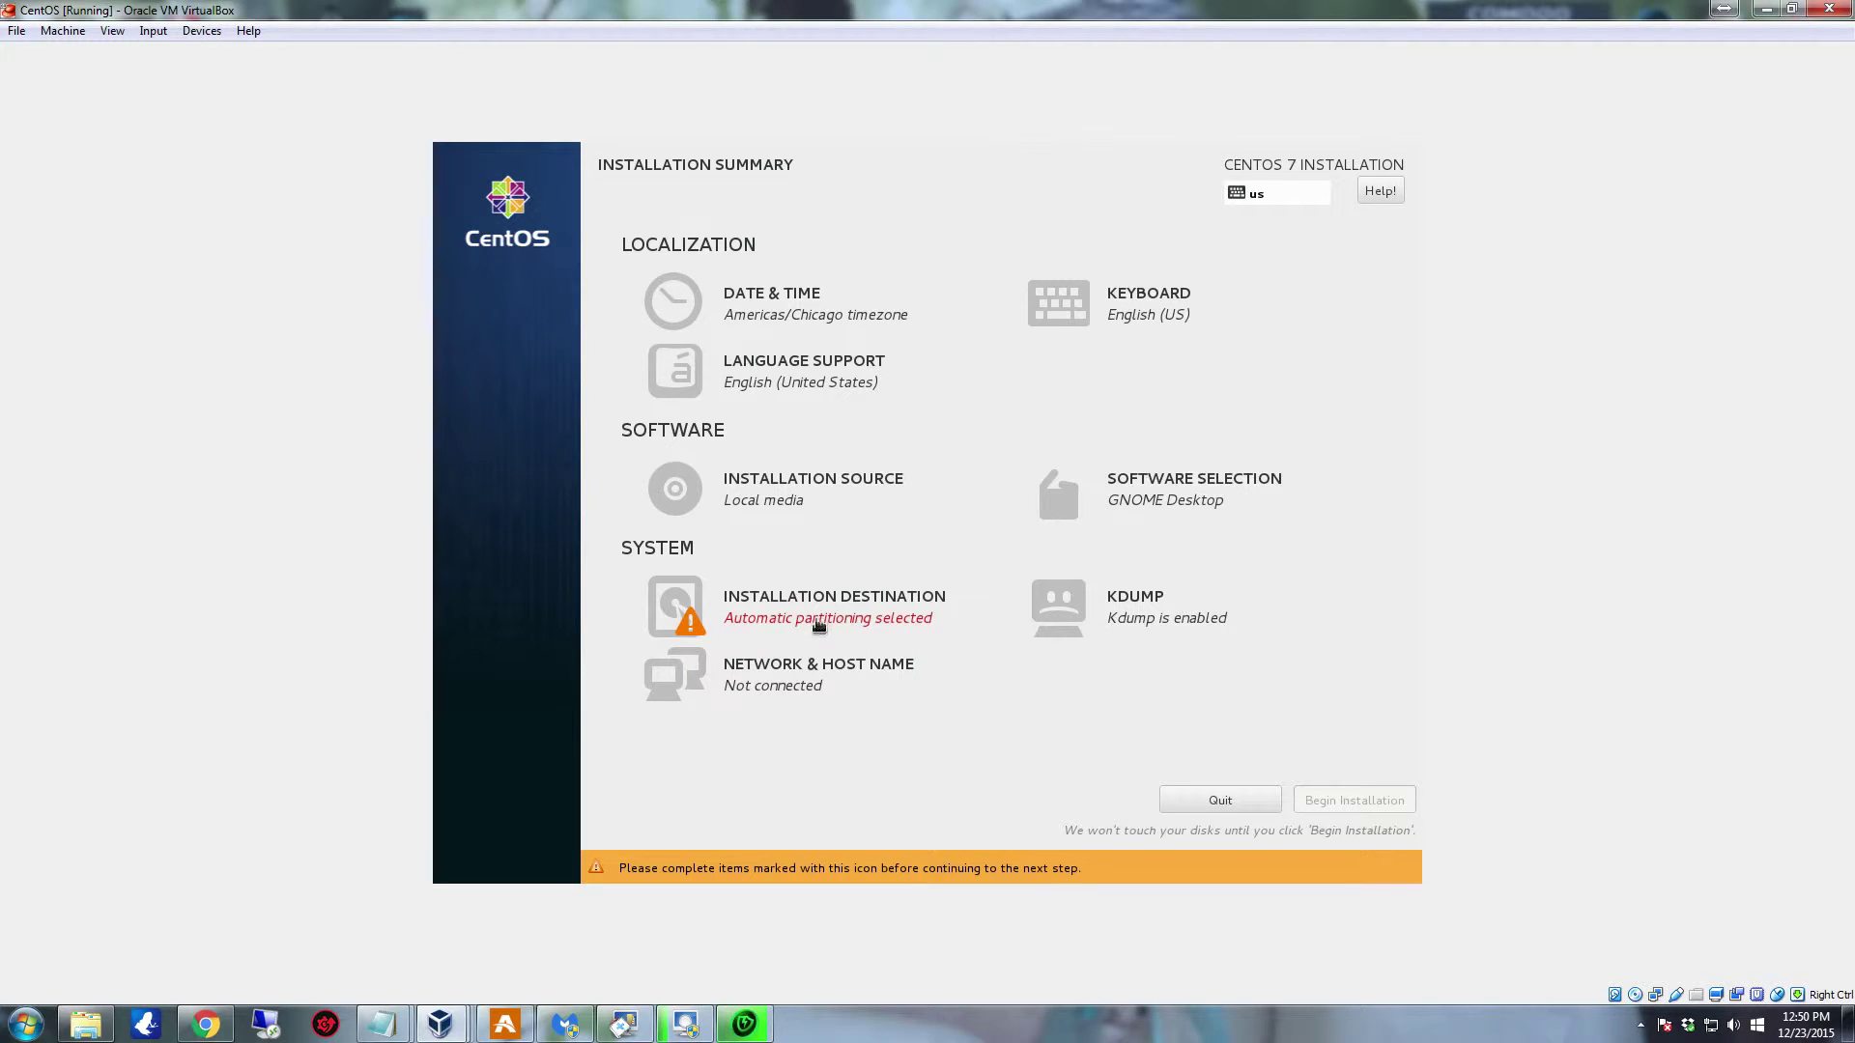
# Step: Accept the 30 GiB disk with automatic partitioning in Installation Destination
pyautogui.click(819, 607)
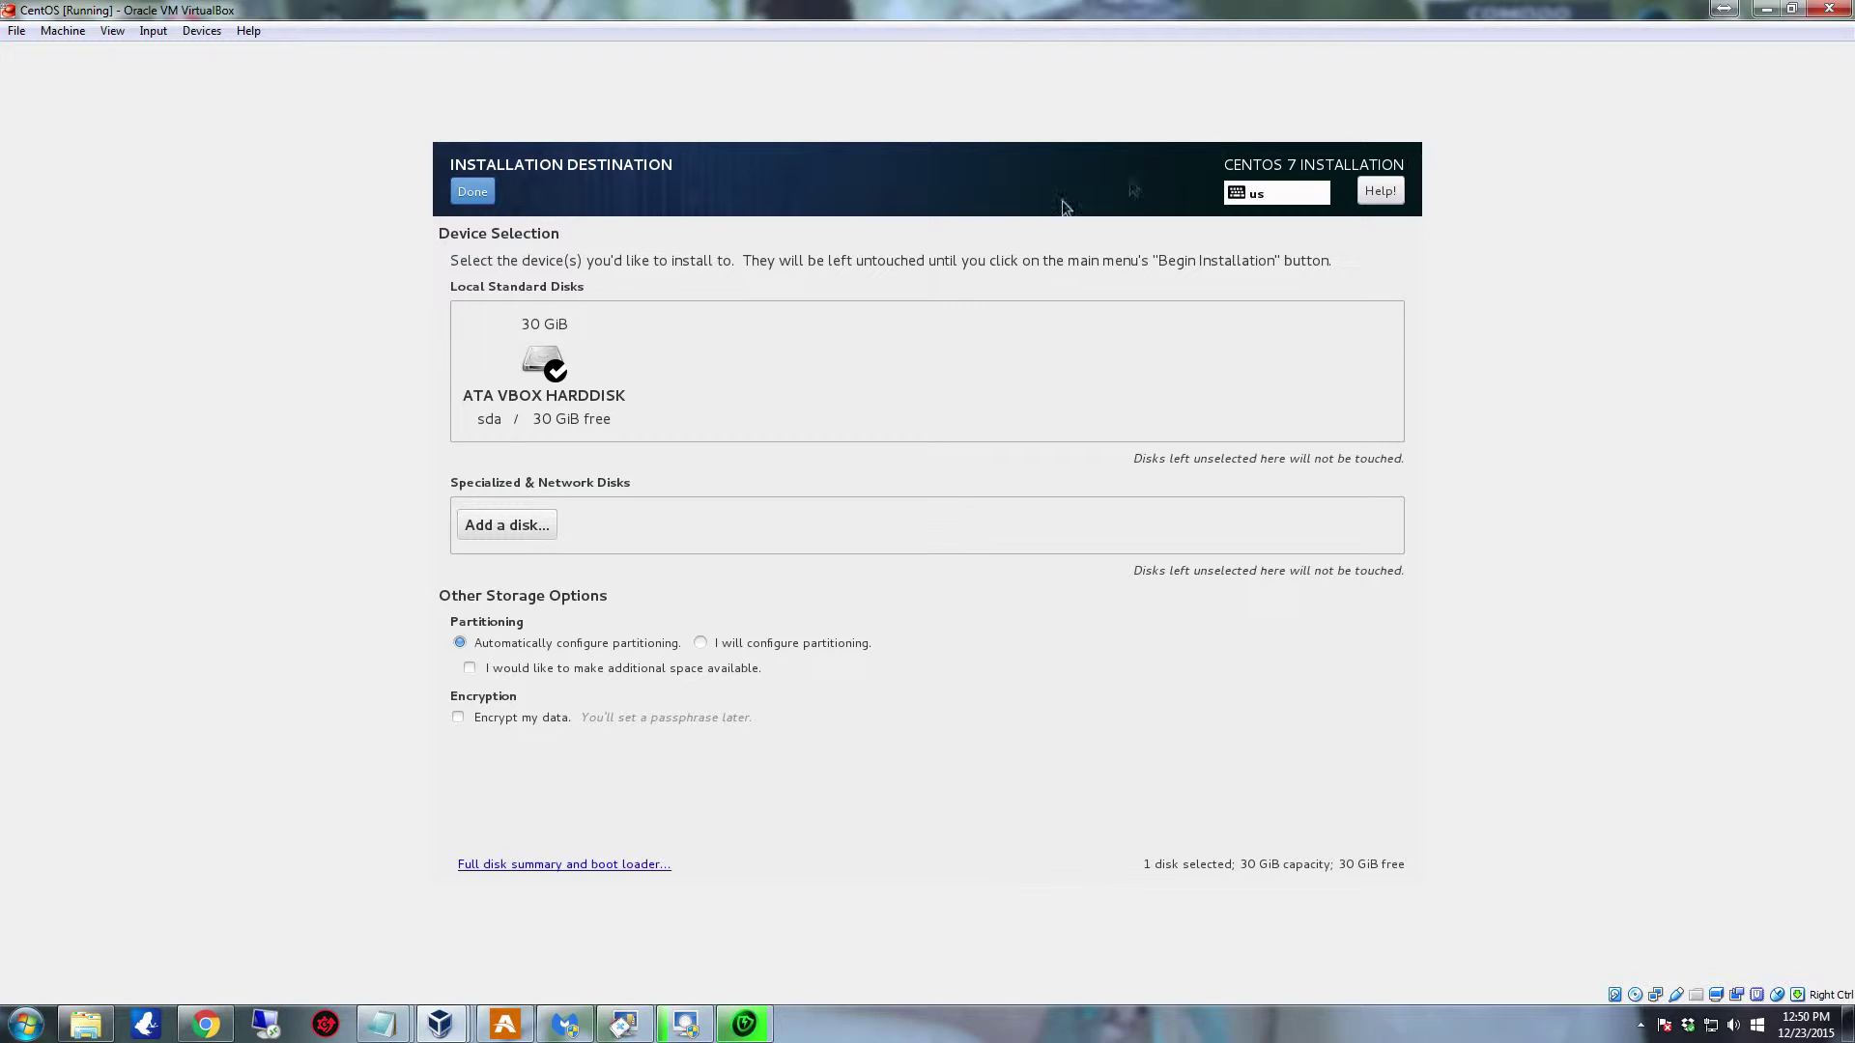
pyautogui.click(471, 193)
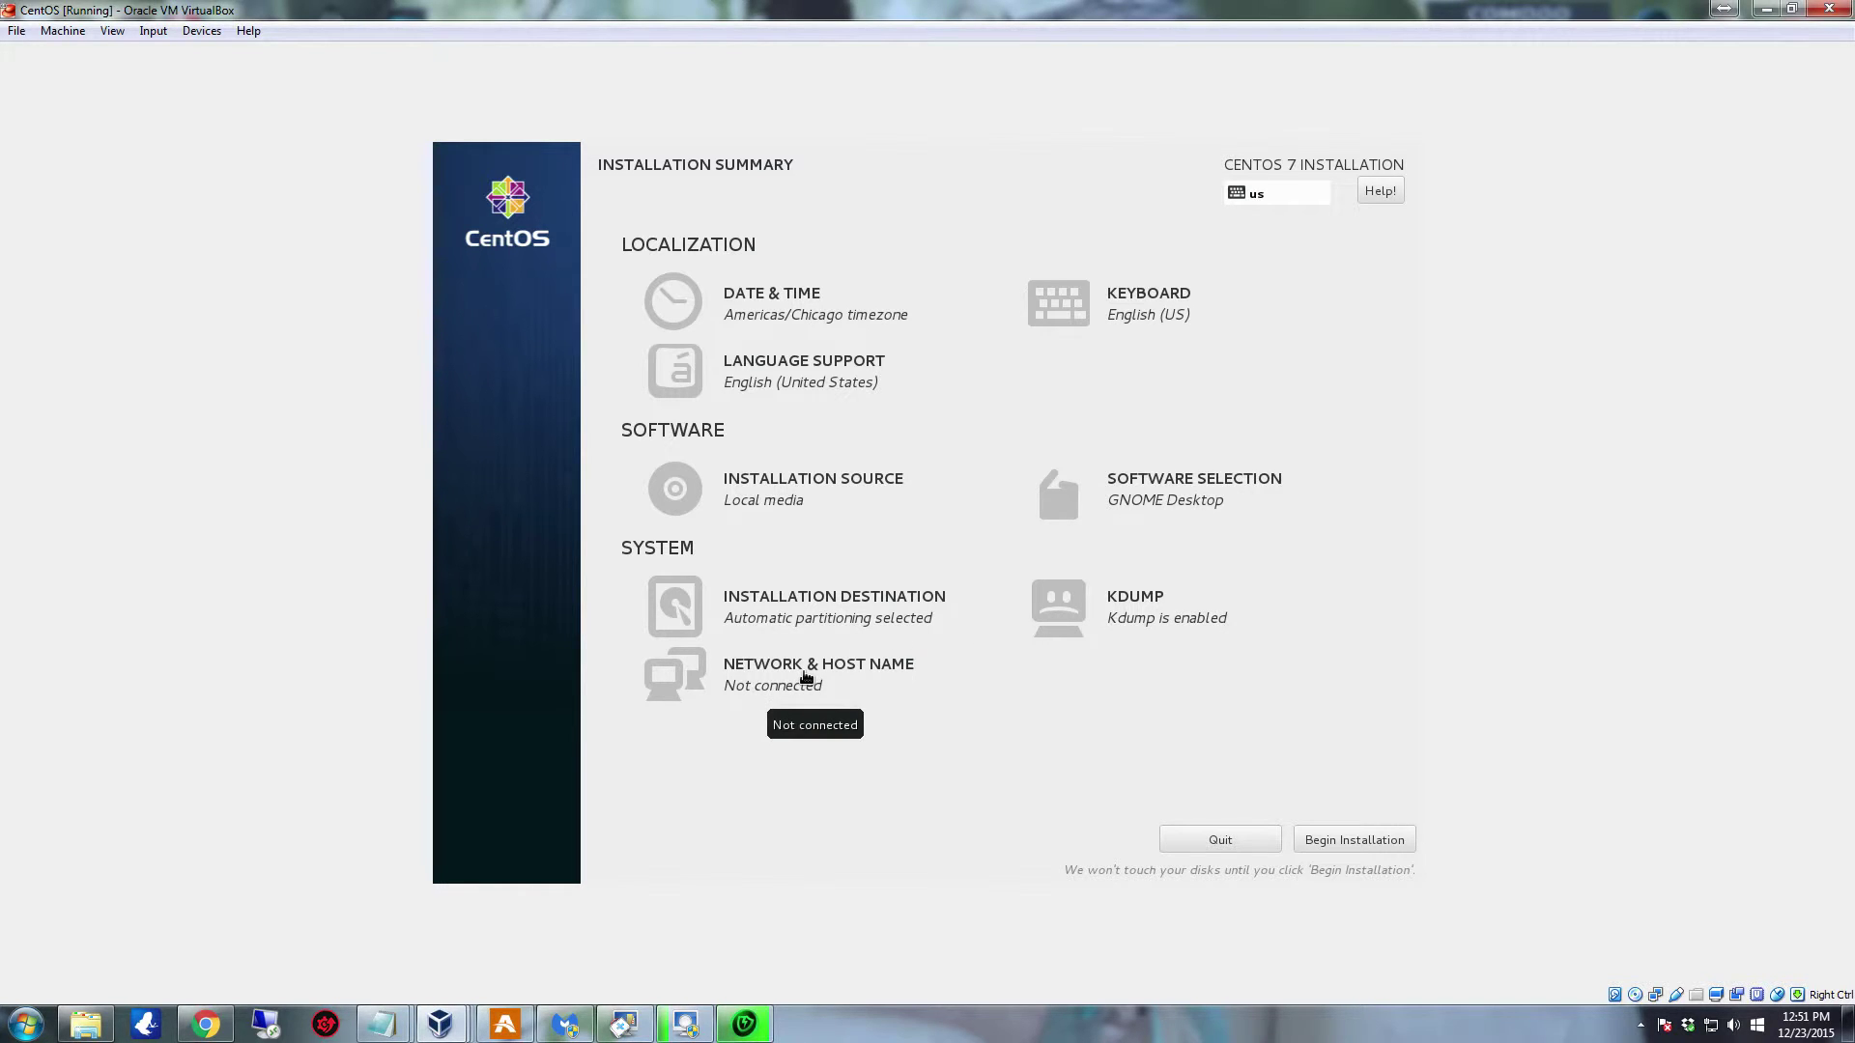
# Step: Open the Network & Host Name settings from the Installation Summary
pyautogui.click(806, 677)
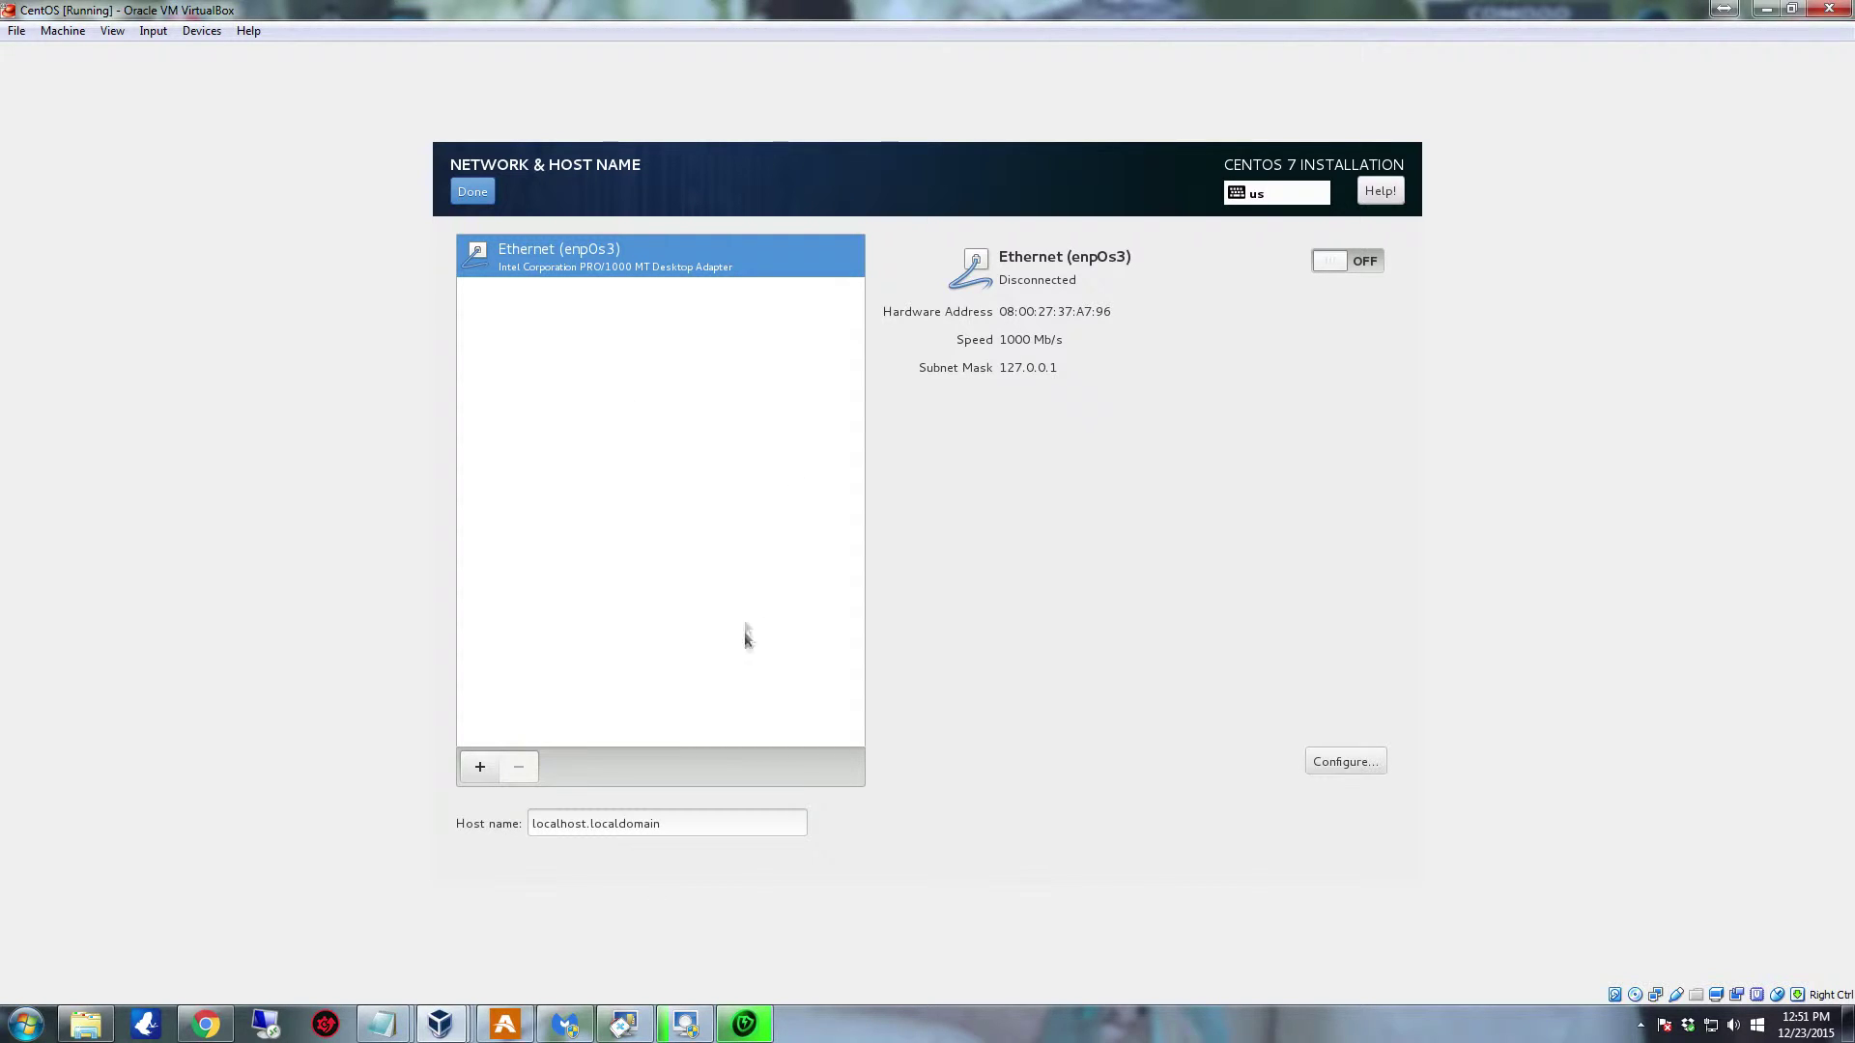
pyautogui.click(468, 197)
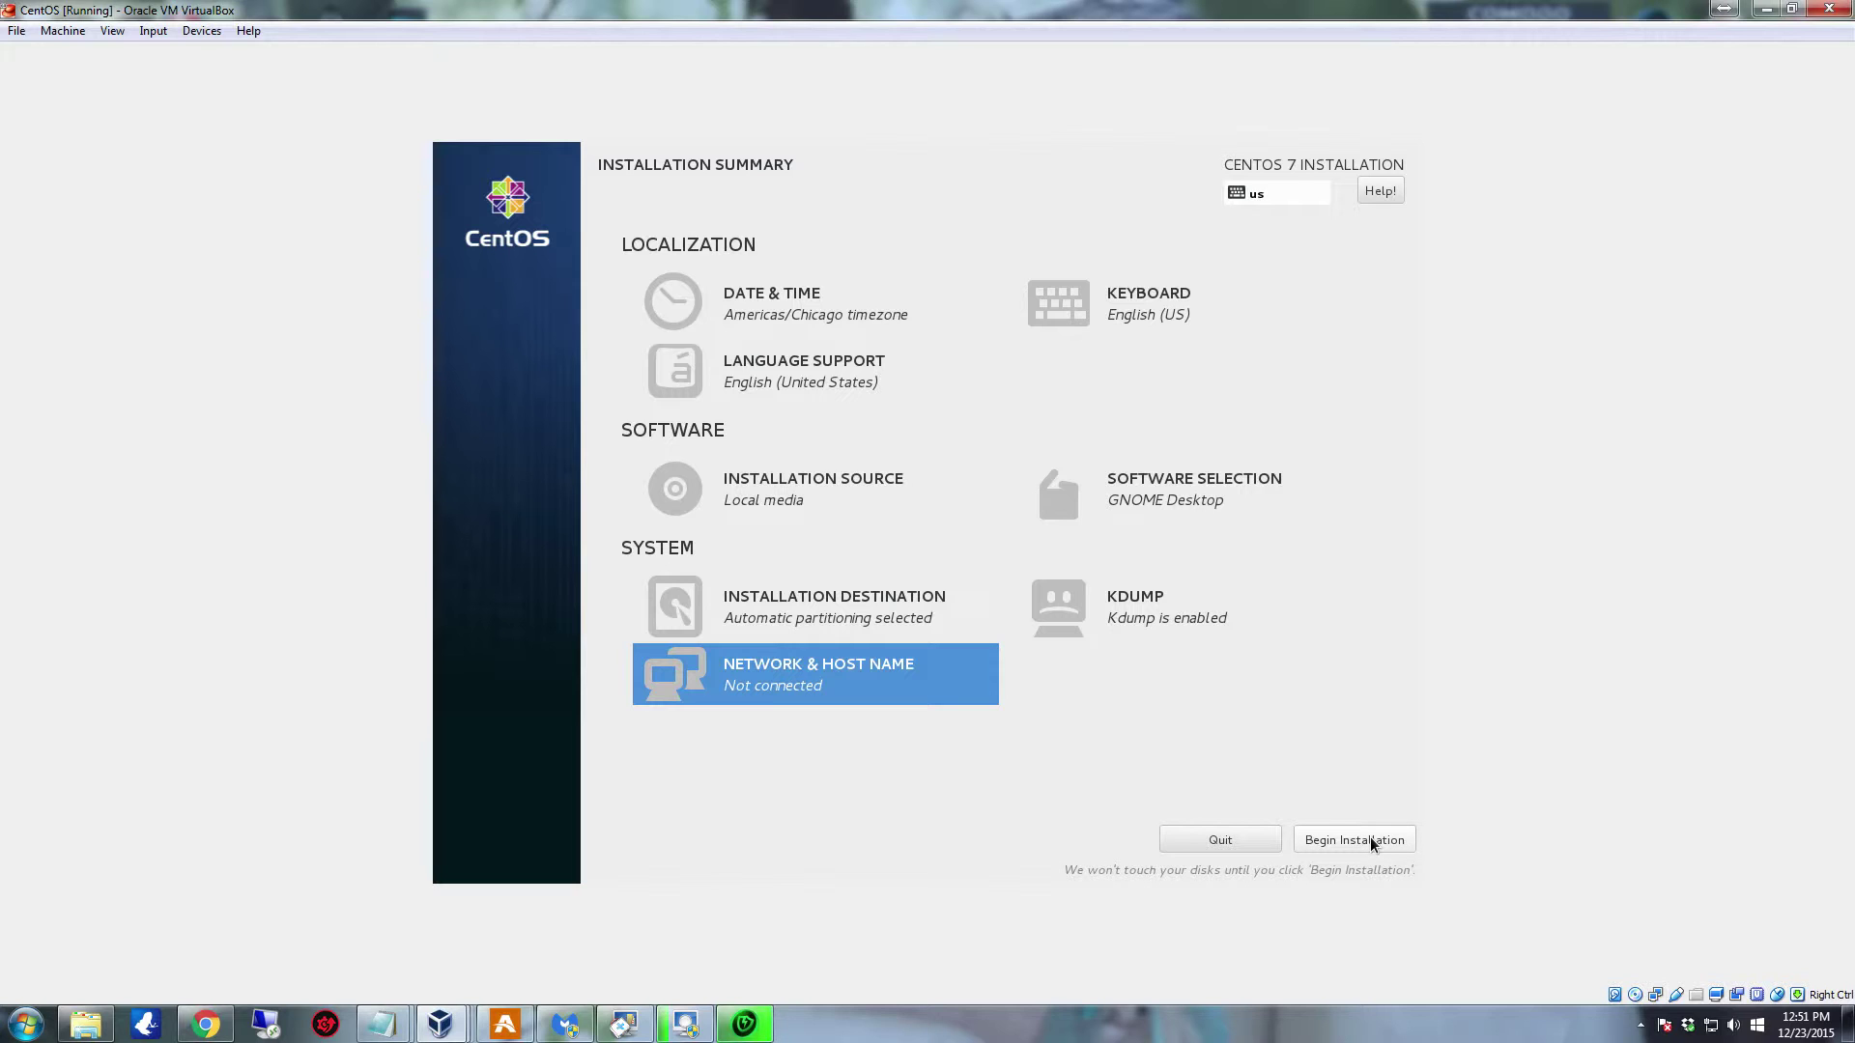
# Step: Begin the installation, then enter and confirm a root password
pyautogui.click(1372, 841)
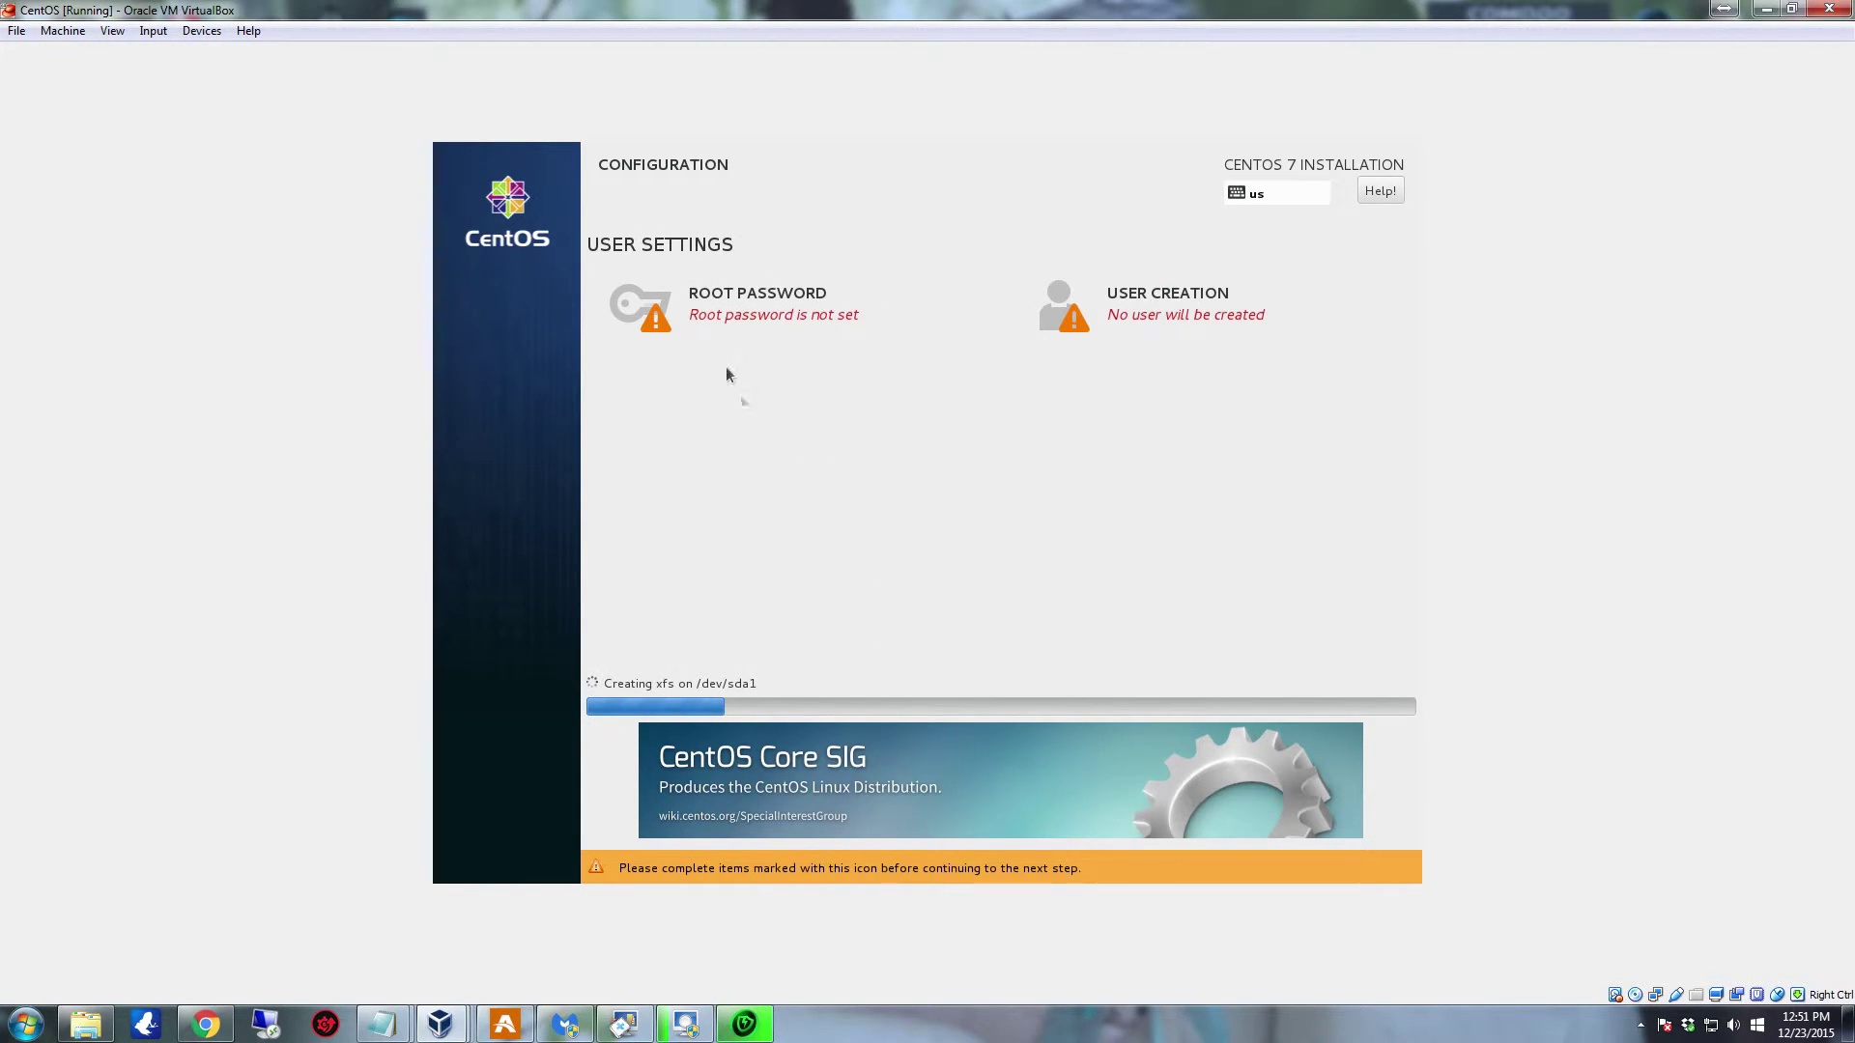
pyautogui.click(762, 309)
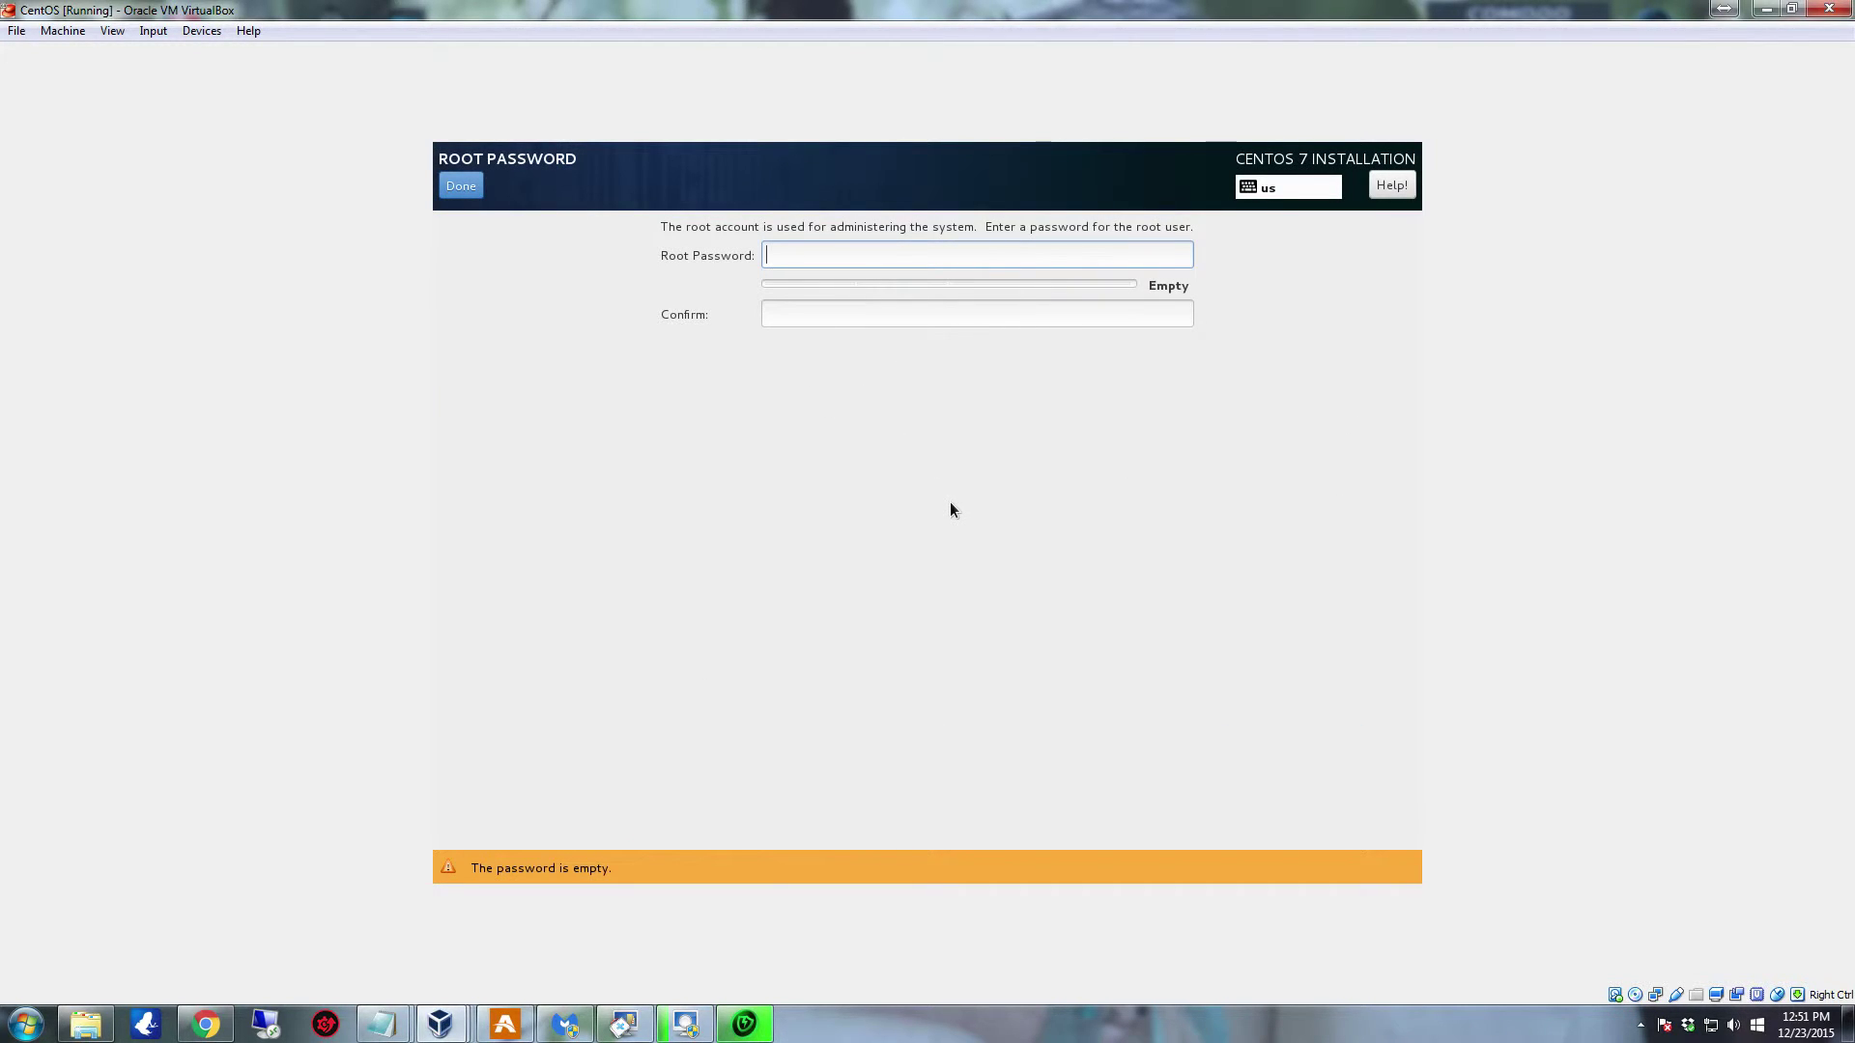
pyautogui.write('••')
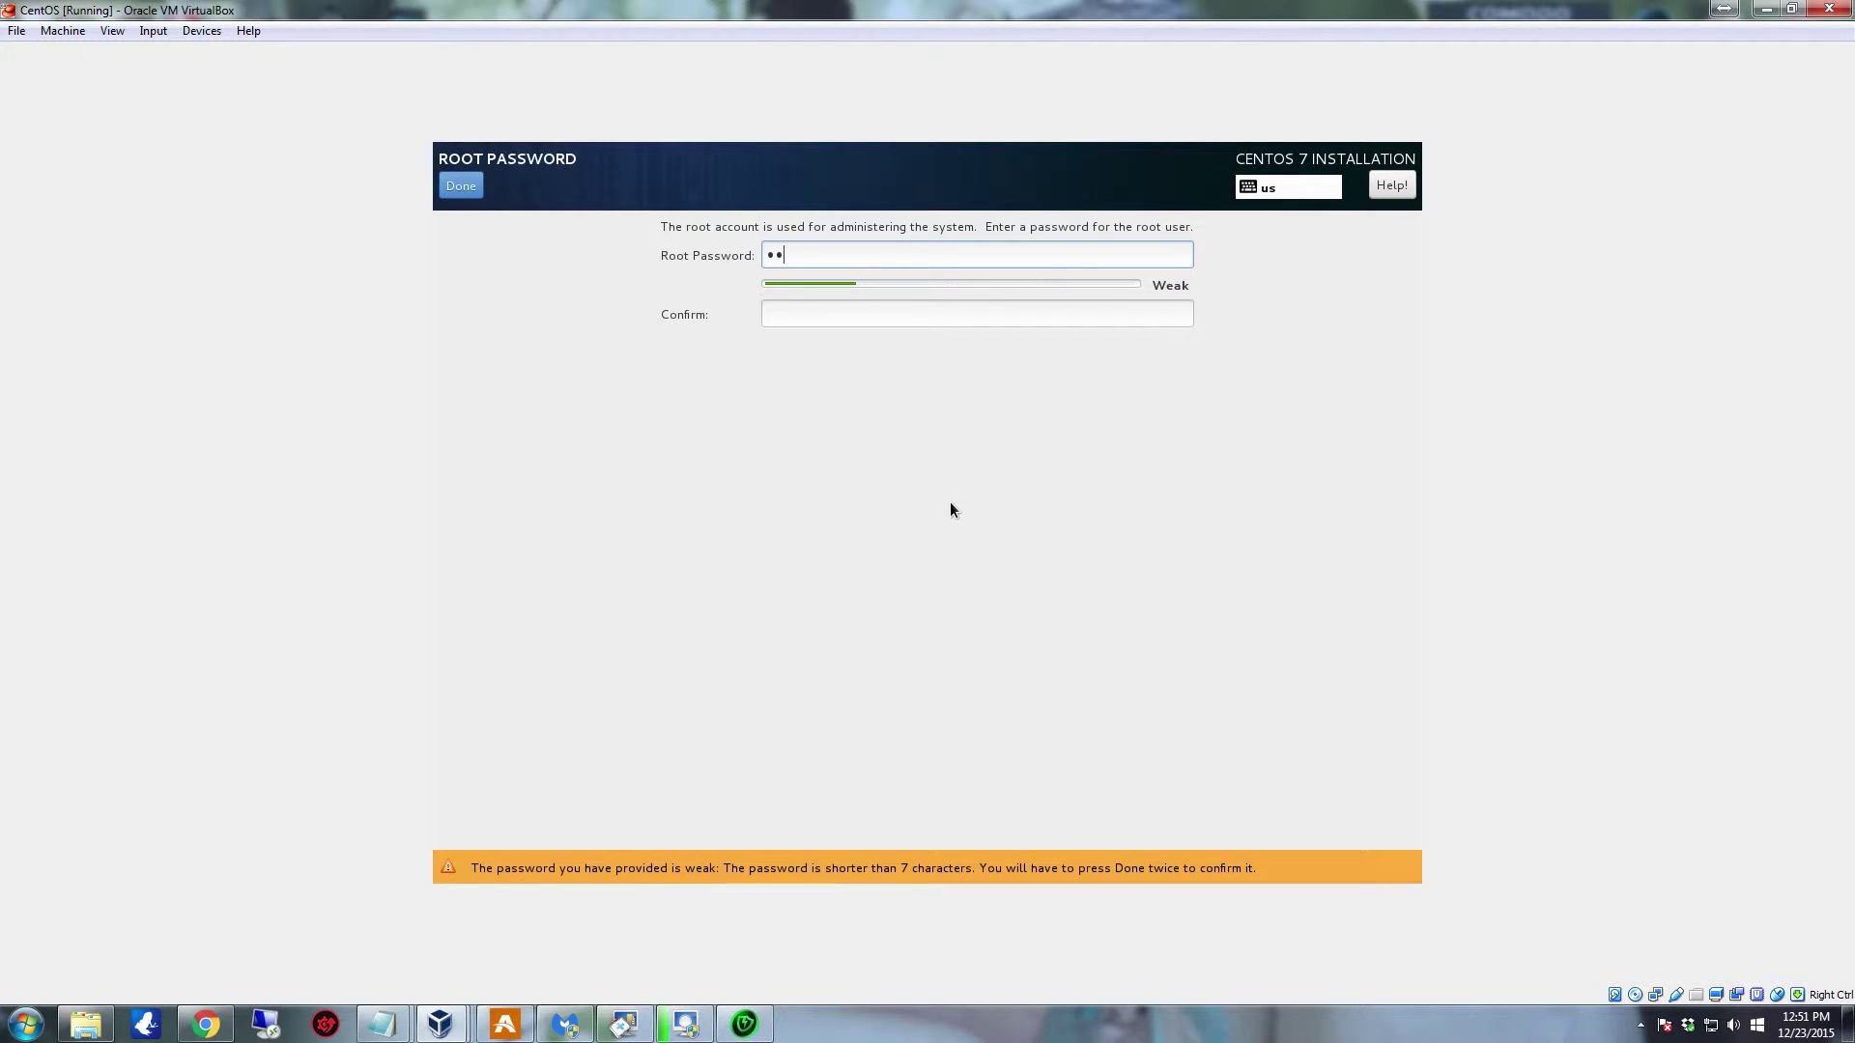
pyautogui.write('••')
pyautogui.write('•••••••••')
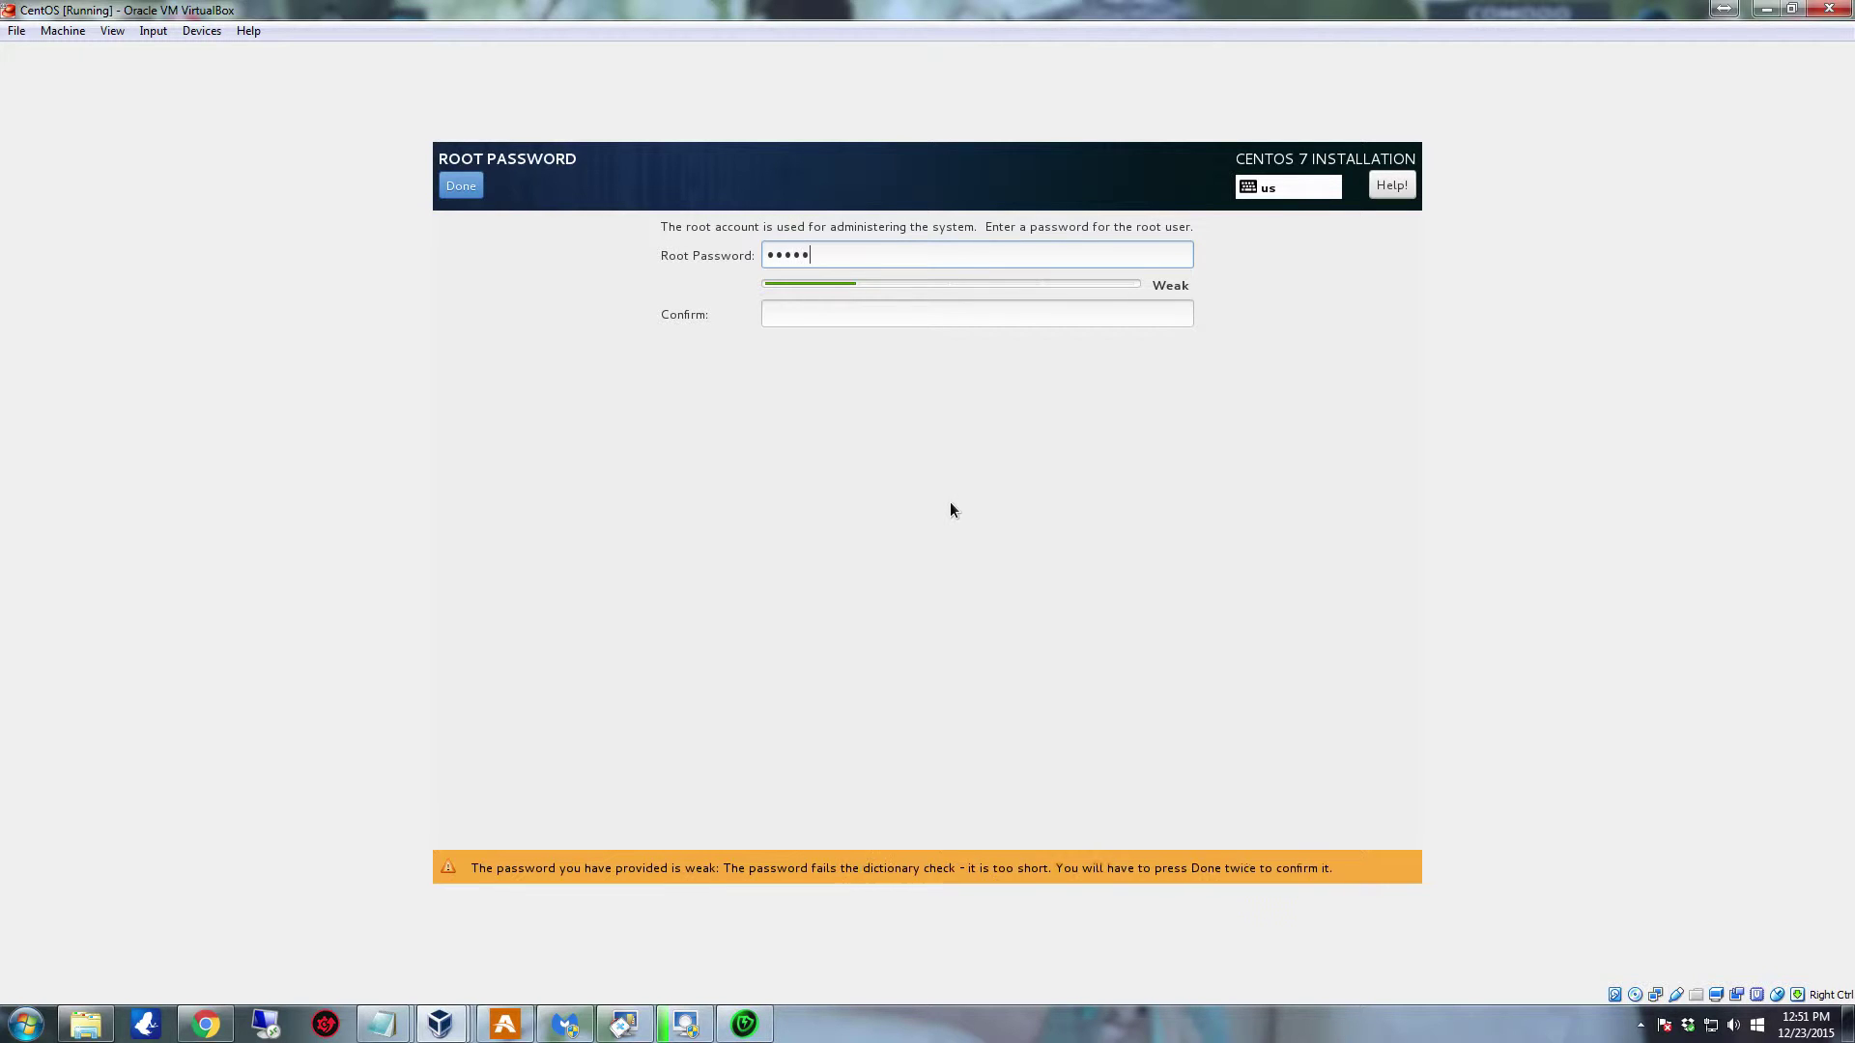
pyautogui.press('Tab')
pyautogui.write('•••••••••••••')
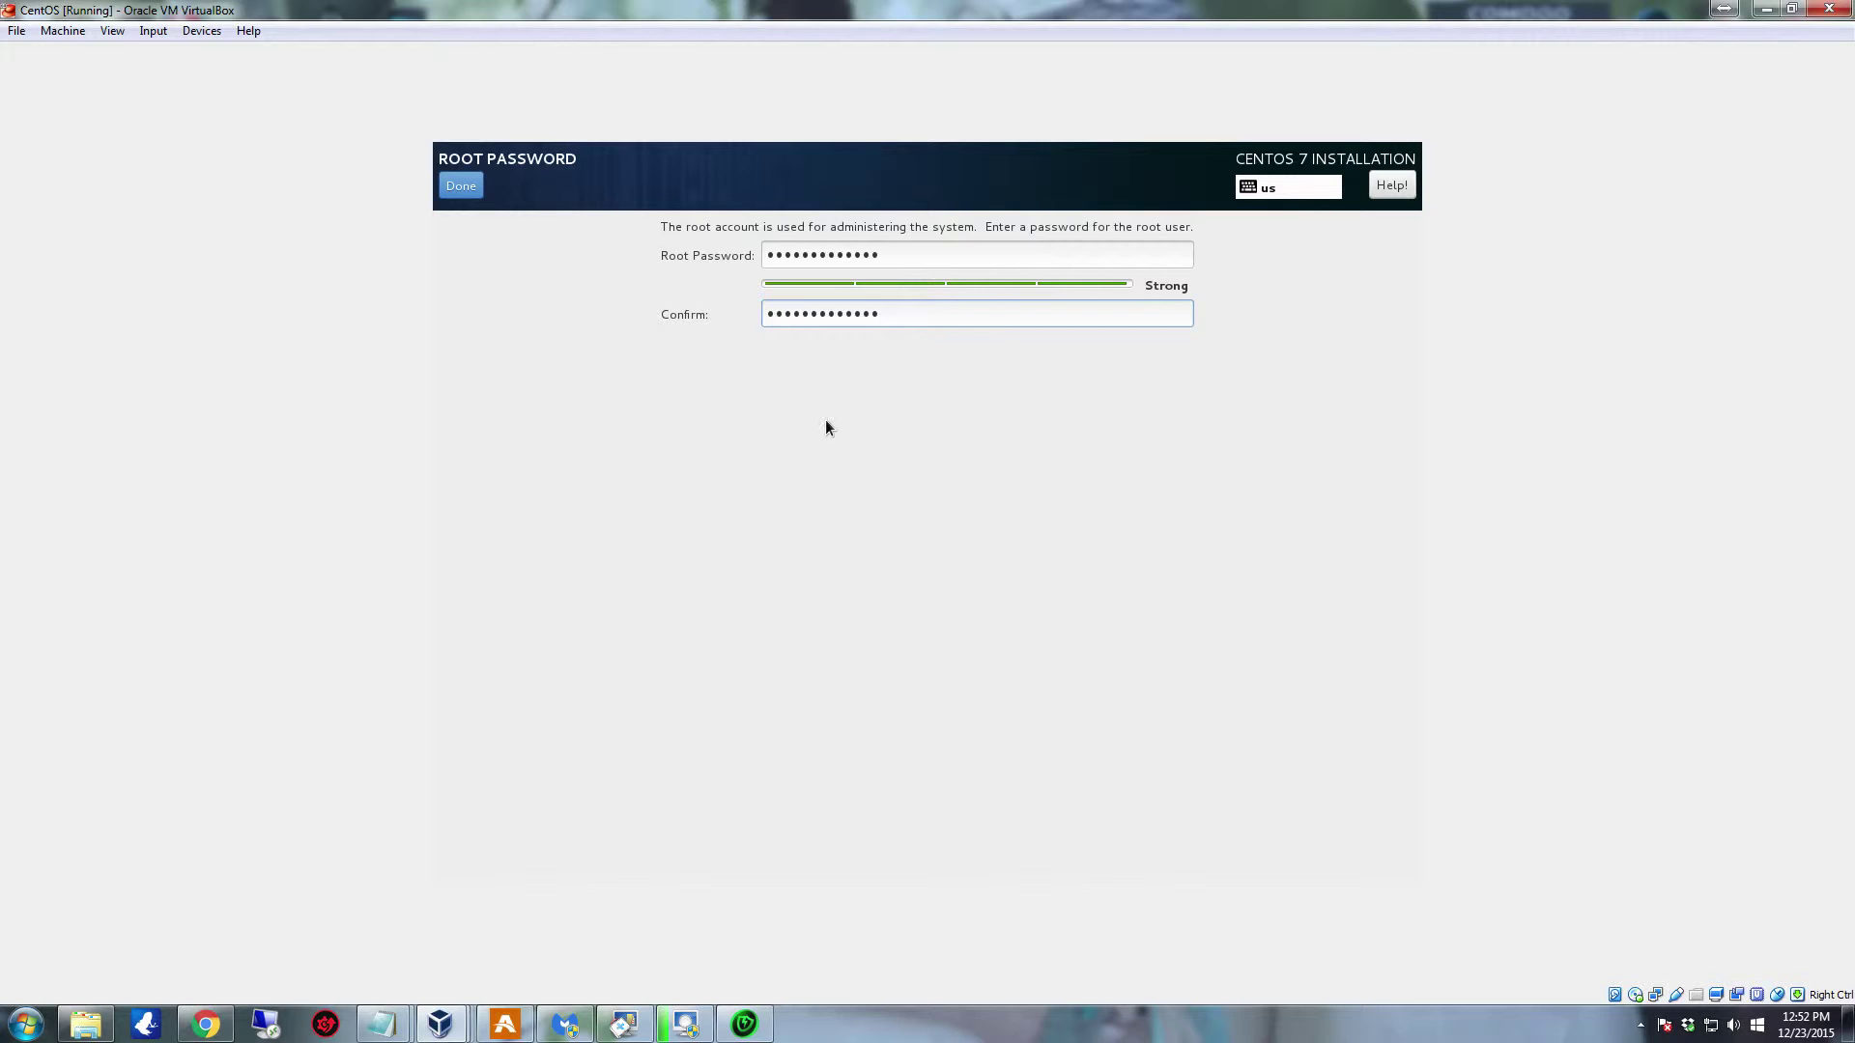
pyautogui.click(457, 184)
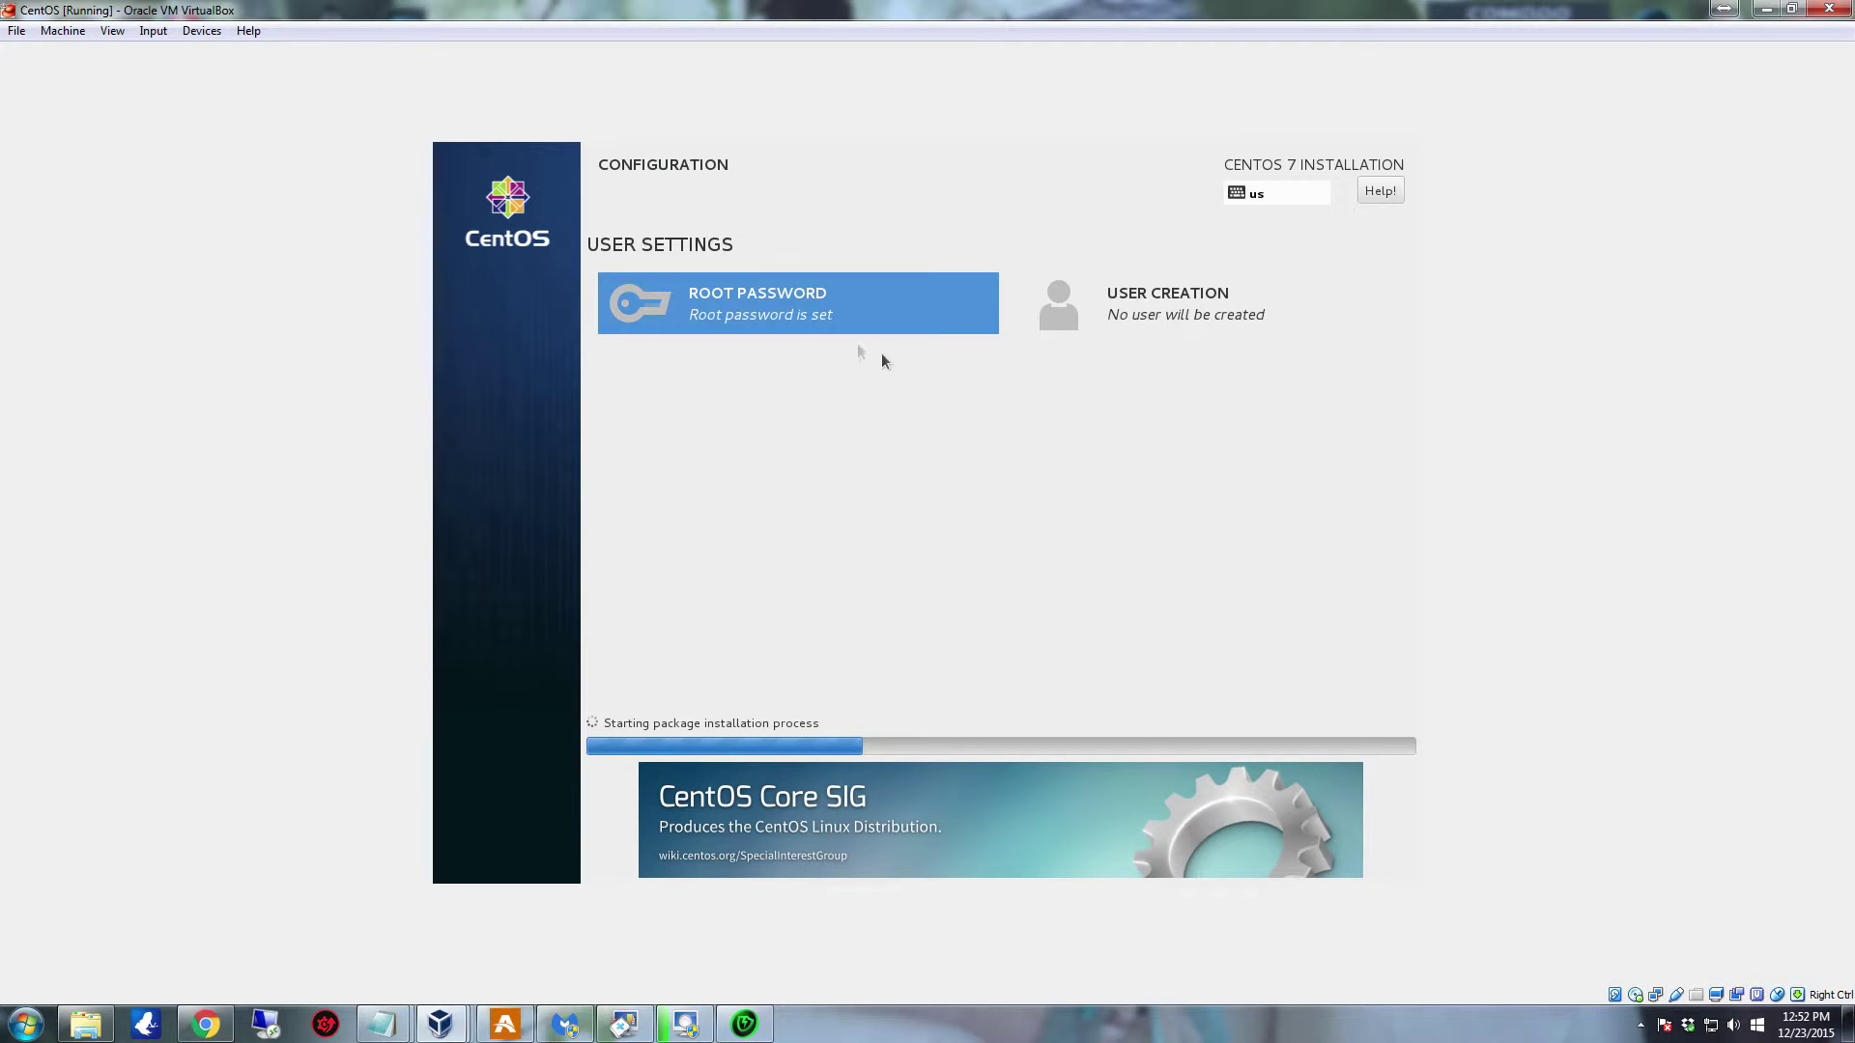
pyautogui.click(1113, 320)
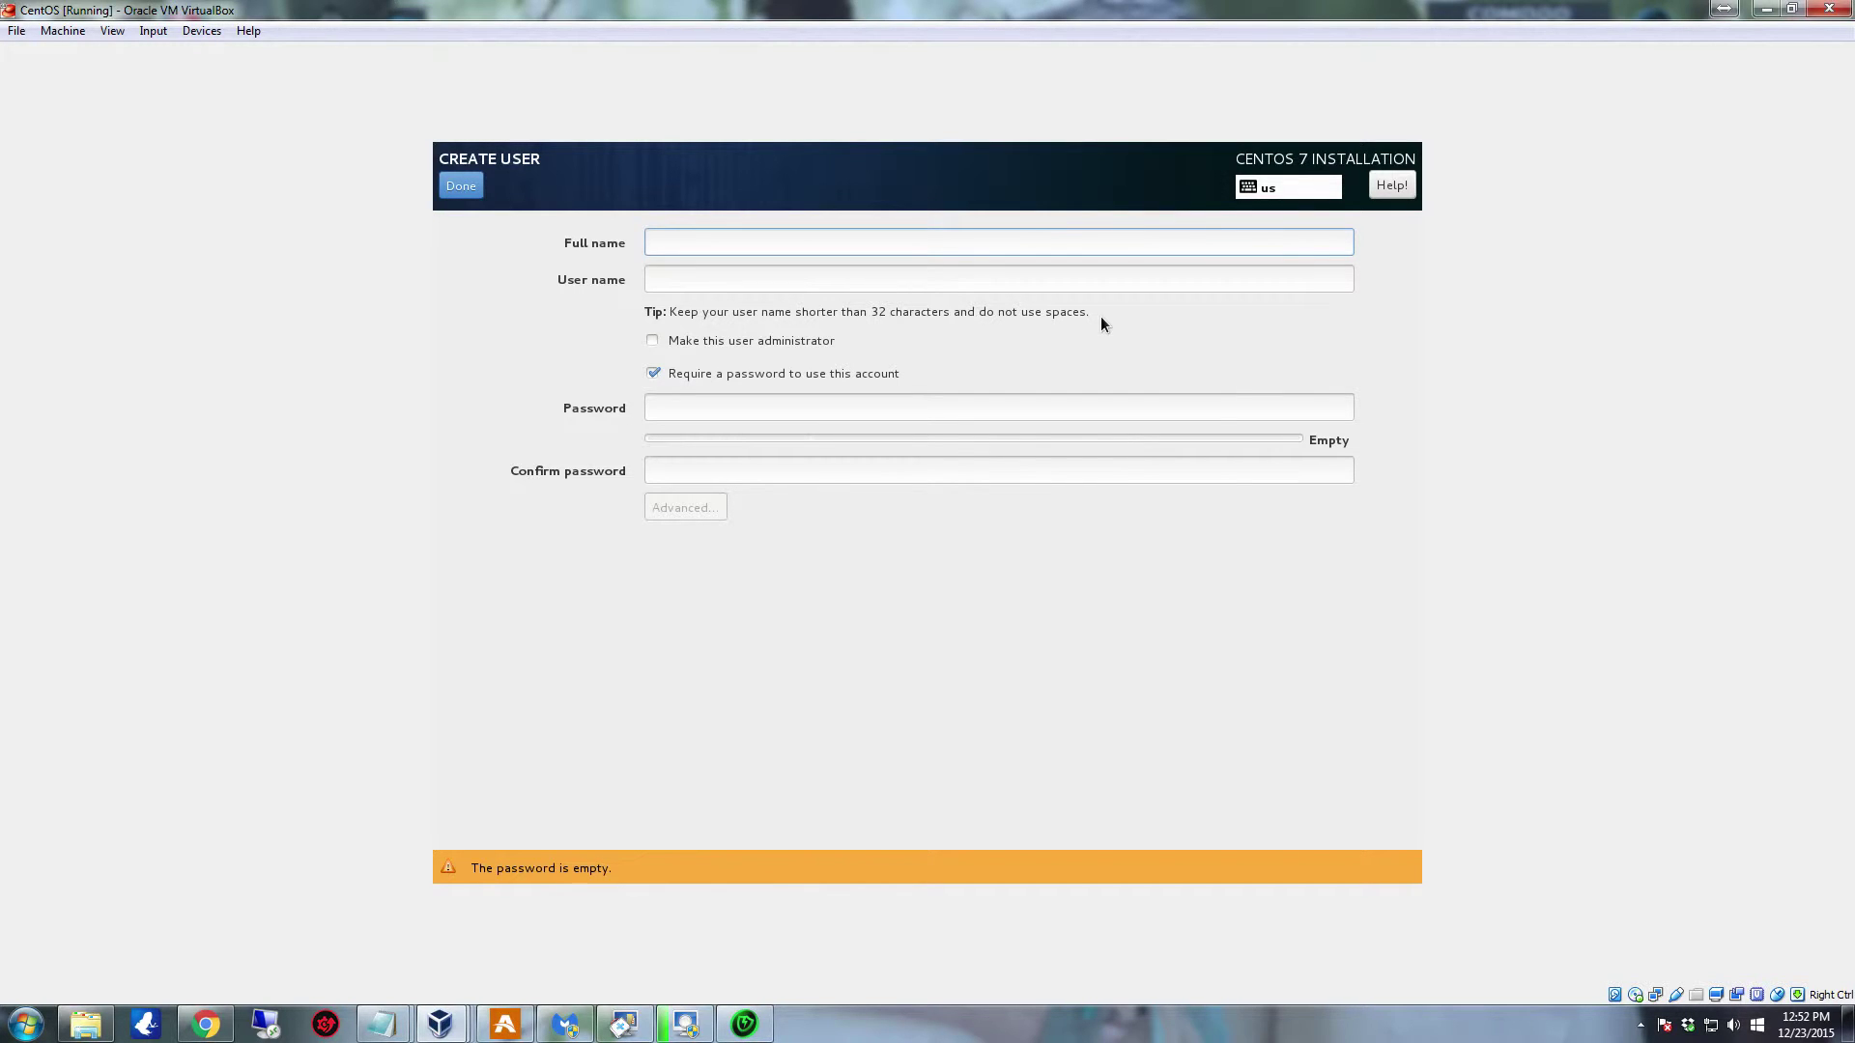
# Step: Enter the user's full name and user name, then type the password and its confirmation
pyautogui.write('cblab')
pyautogui.press('Tab')
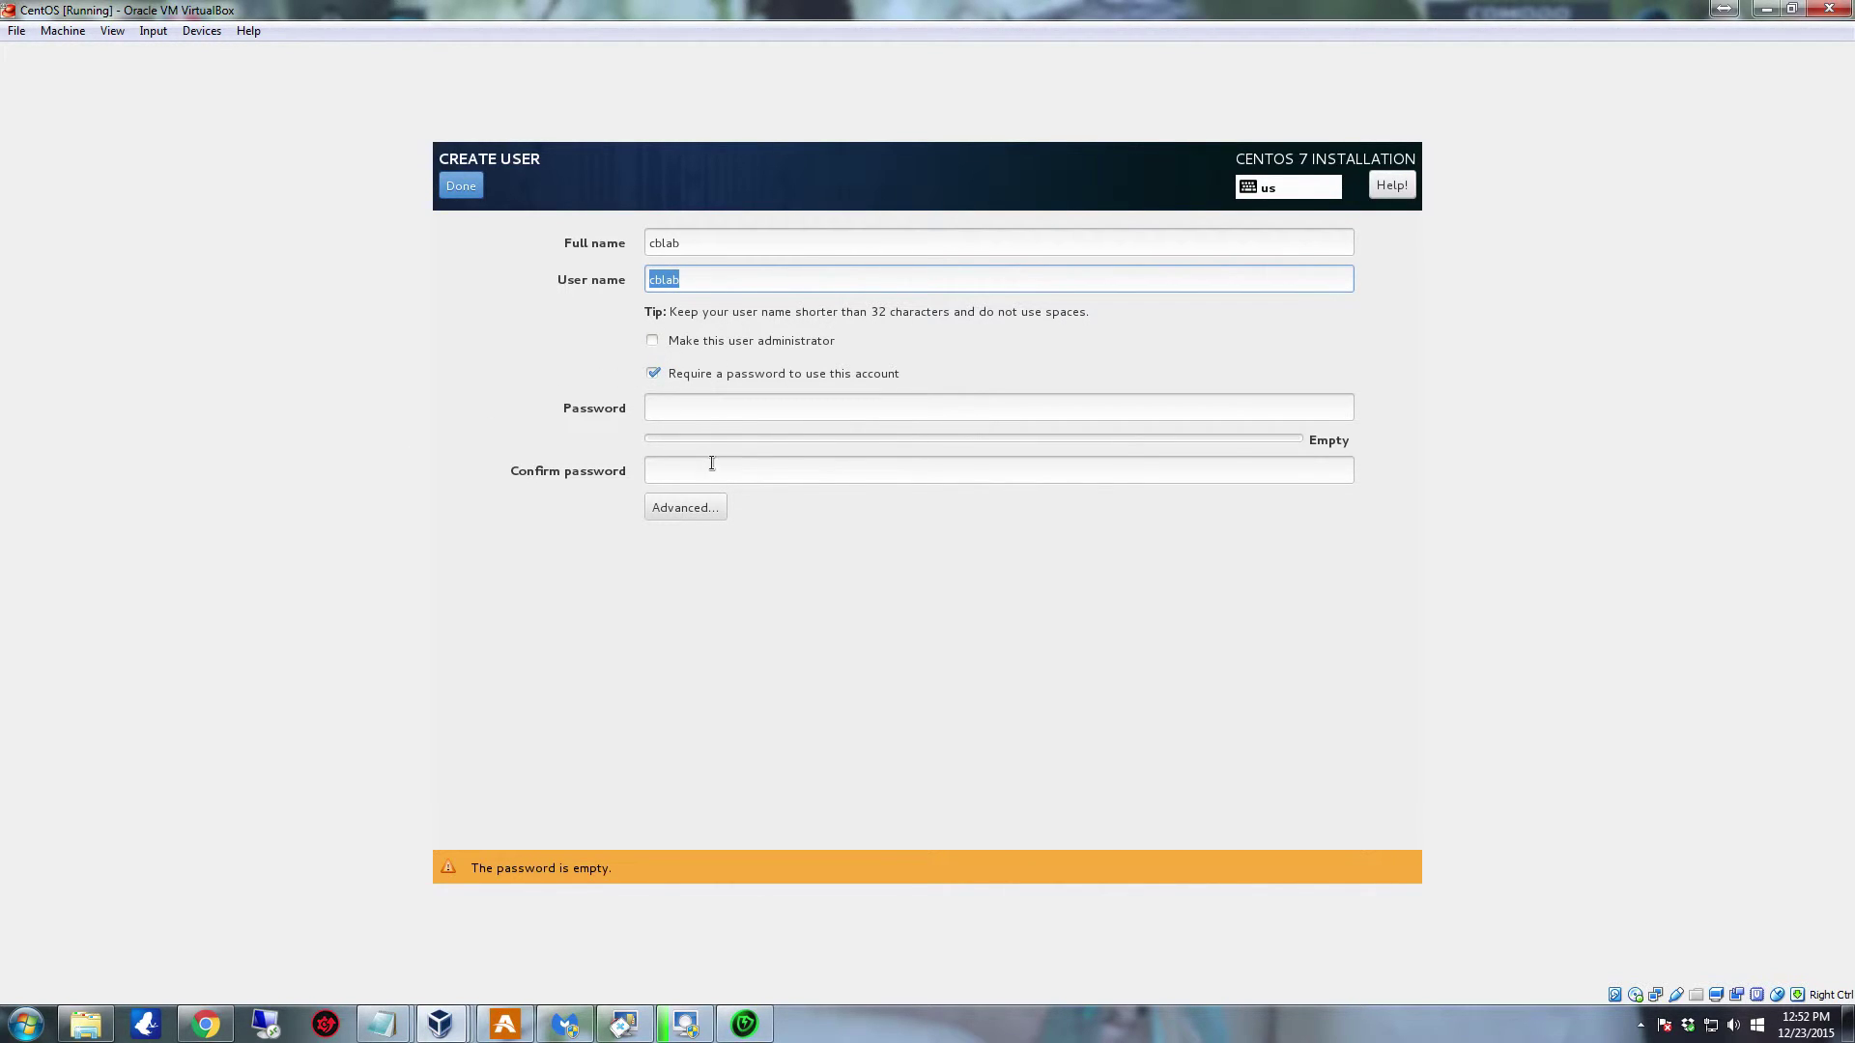
pyautogui.click(707, 416)
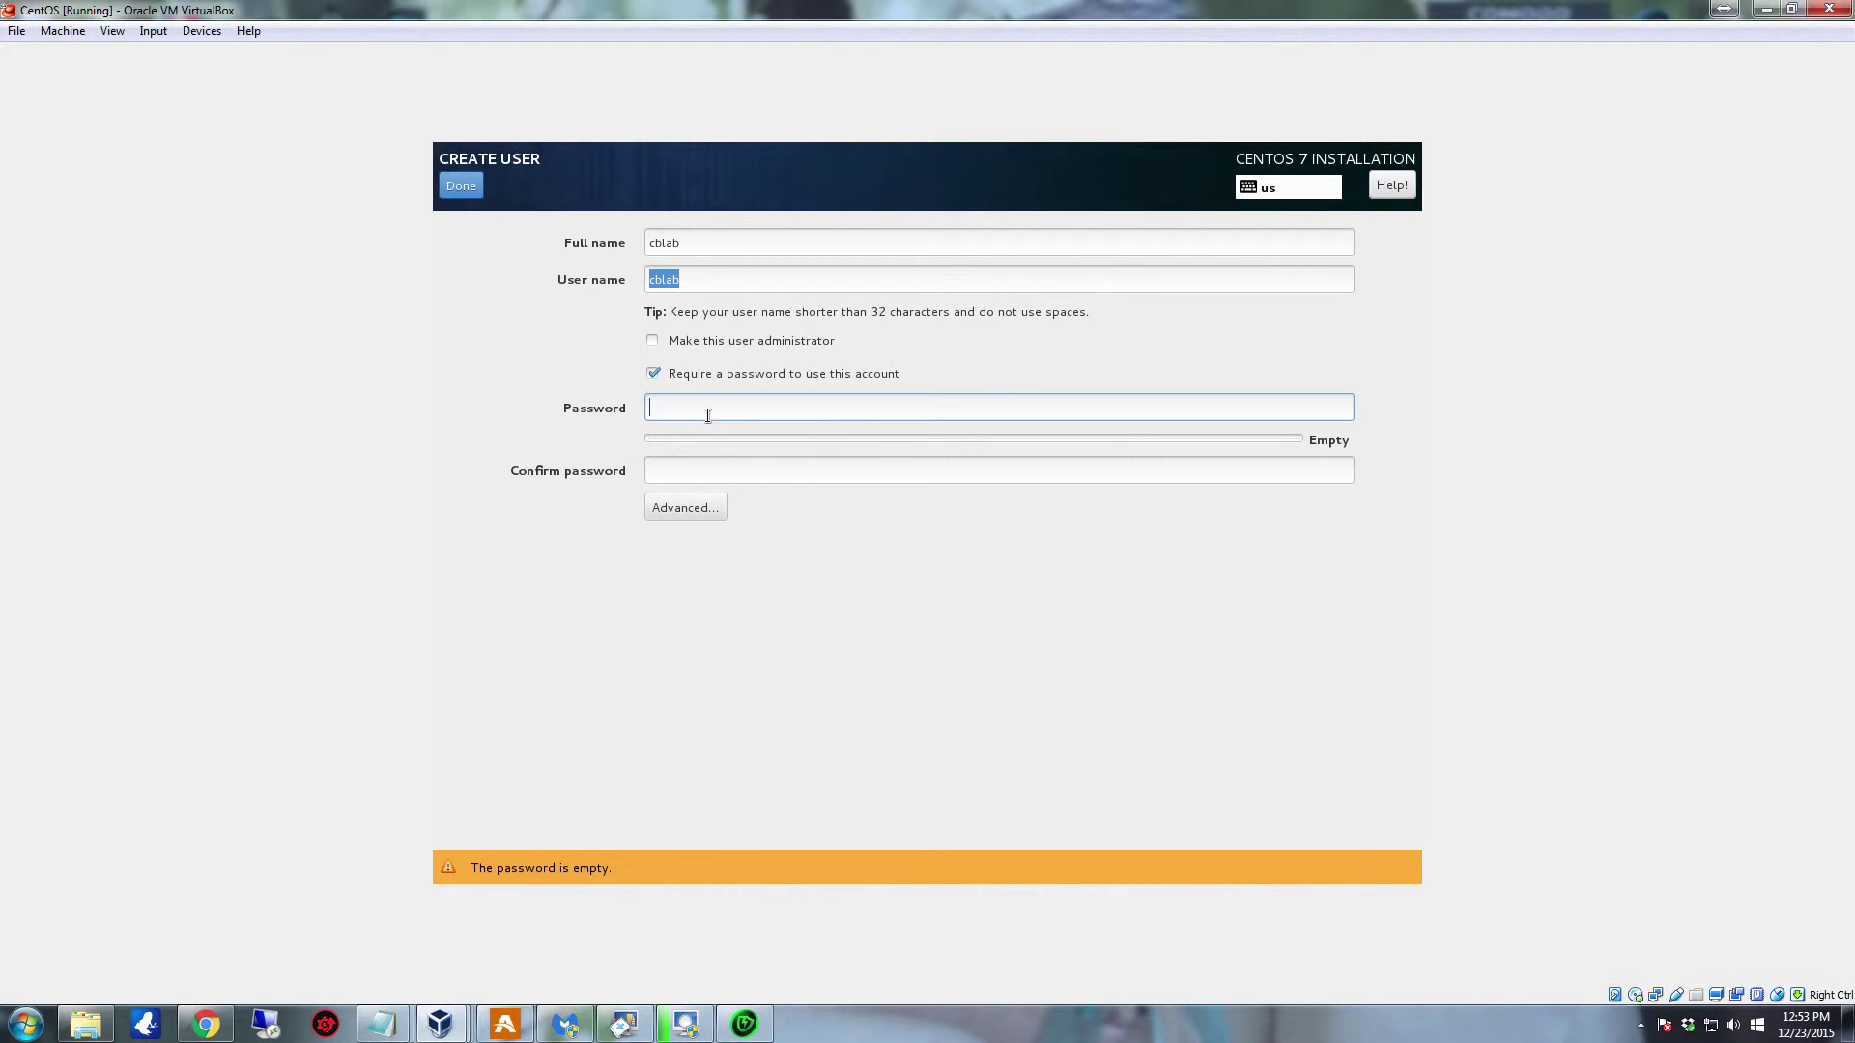
pyautogui.write('••••••')
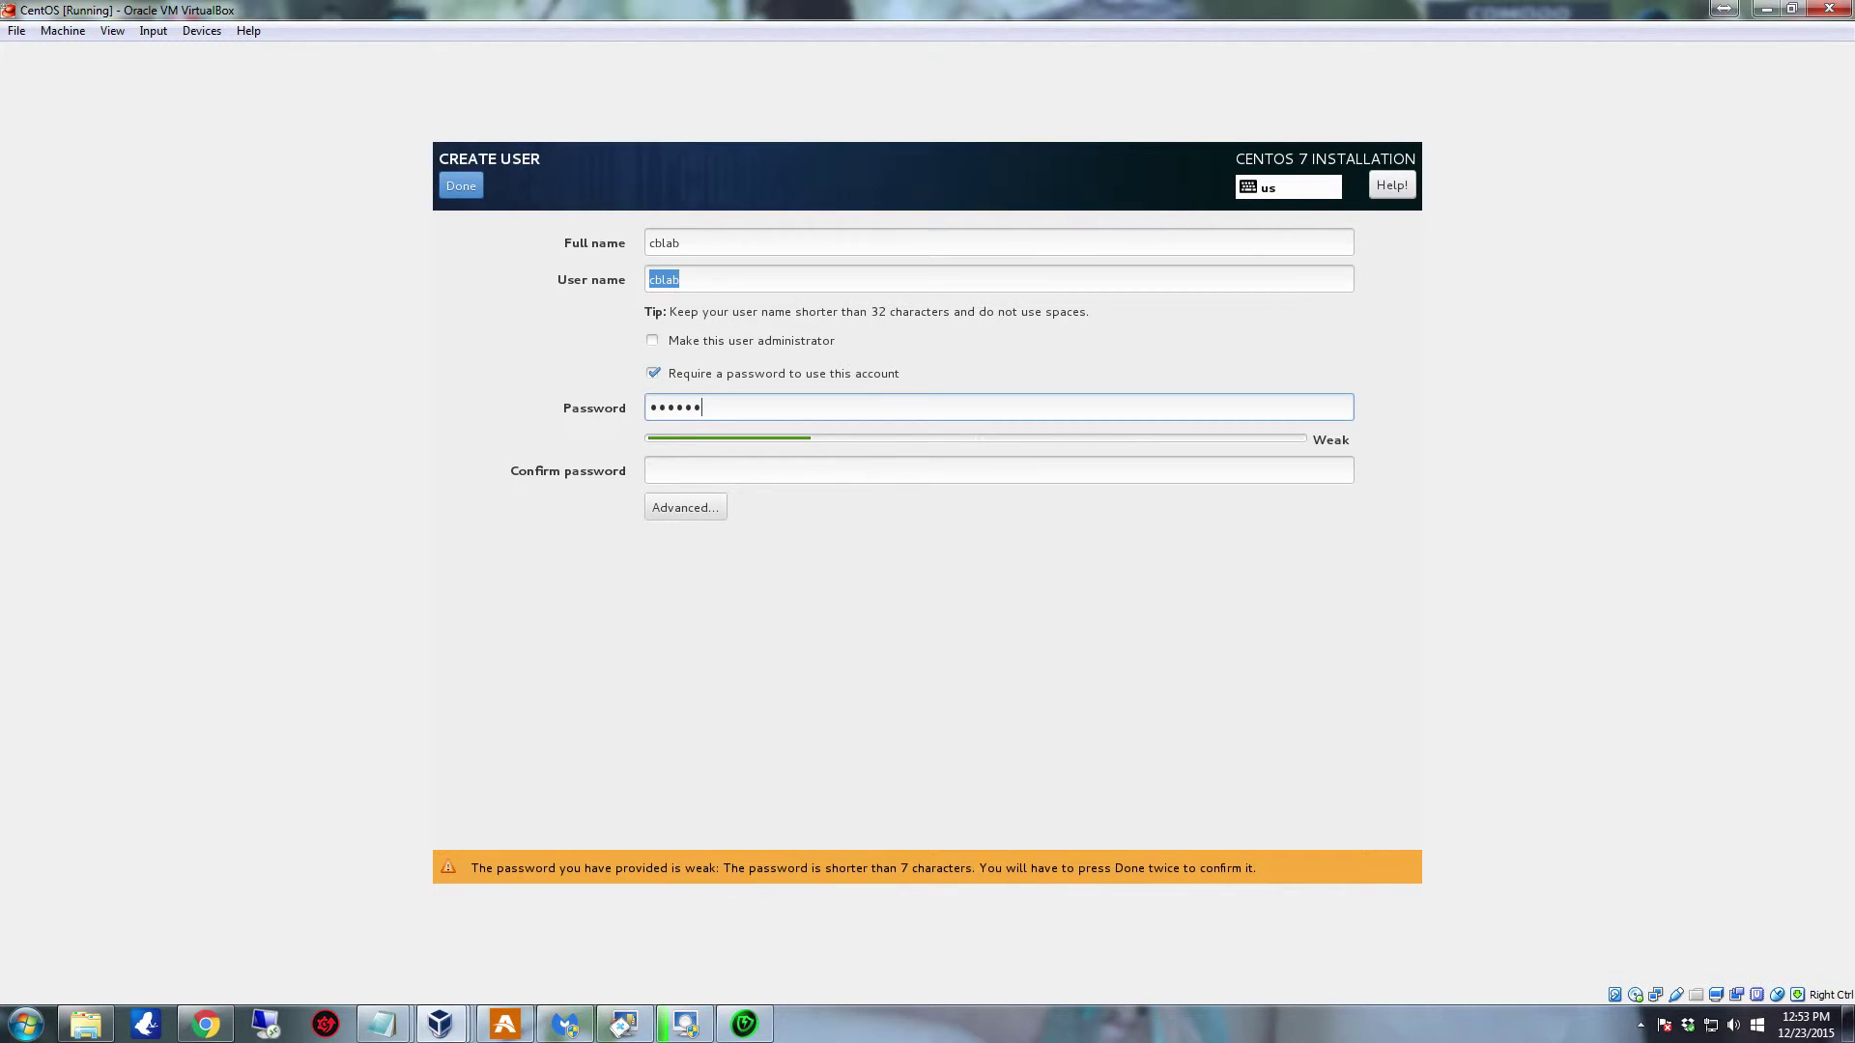
pyautogui.write('••••')
pyautogui.press('Tab')
pyautogui.write('••••••••')
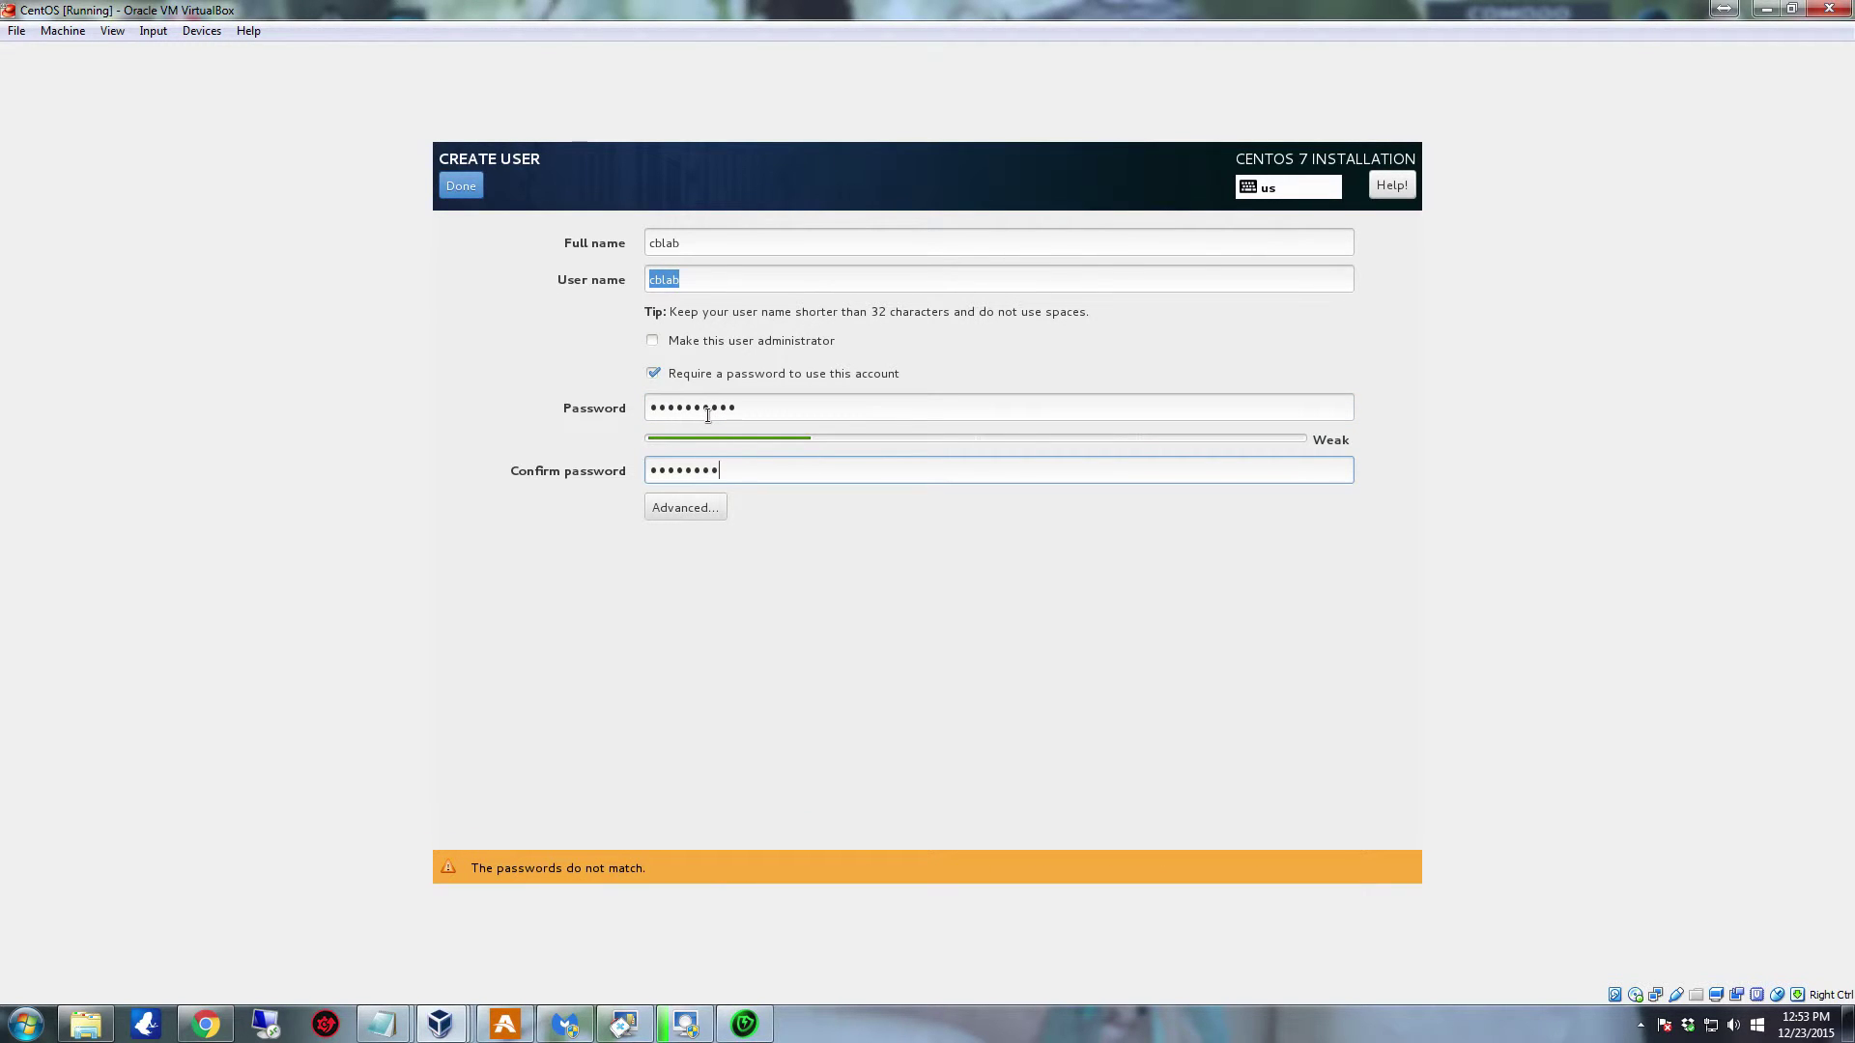
pyautogui.write('••')
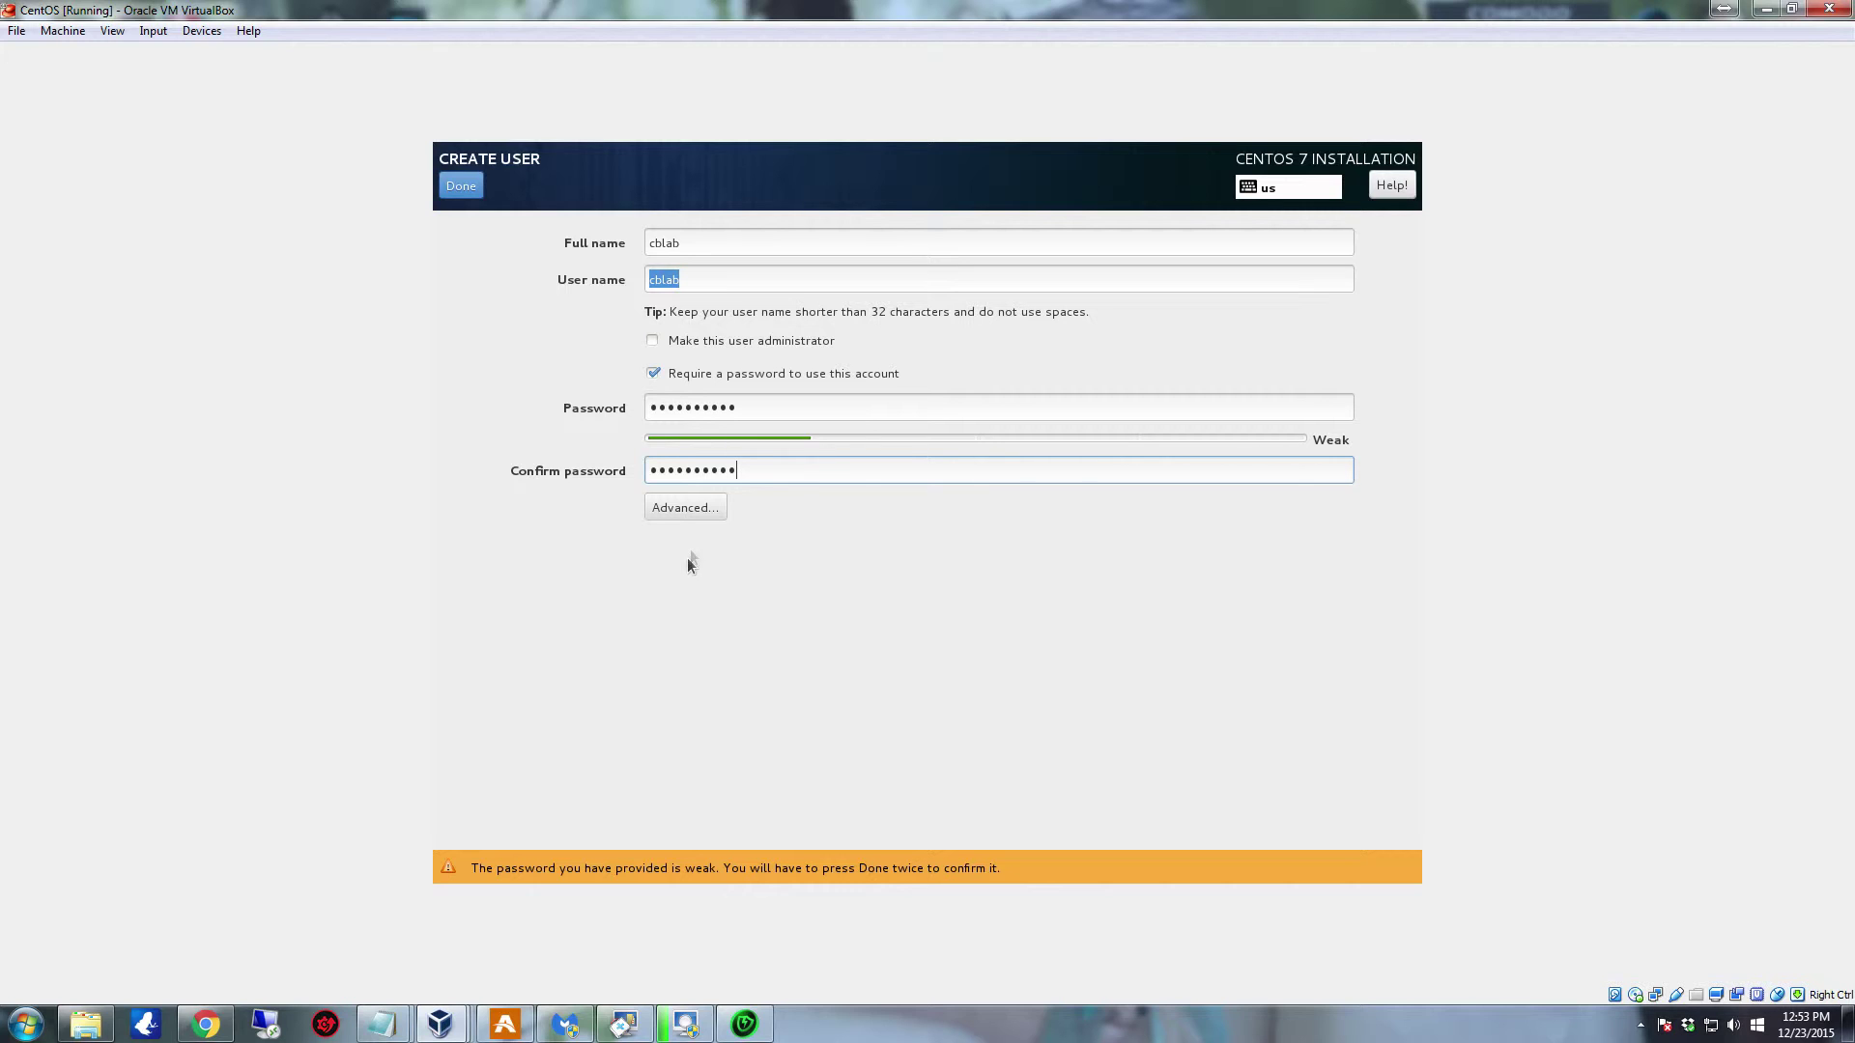
pyautogui.click(696, 507)
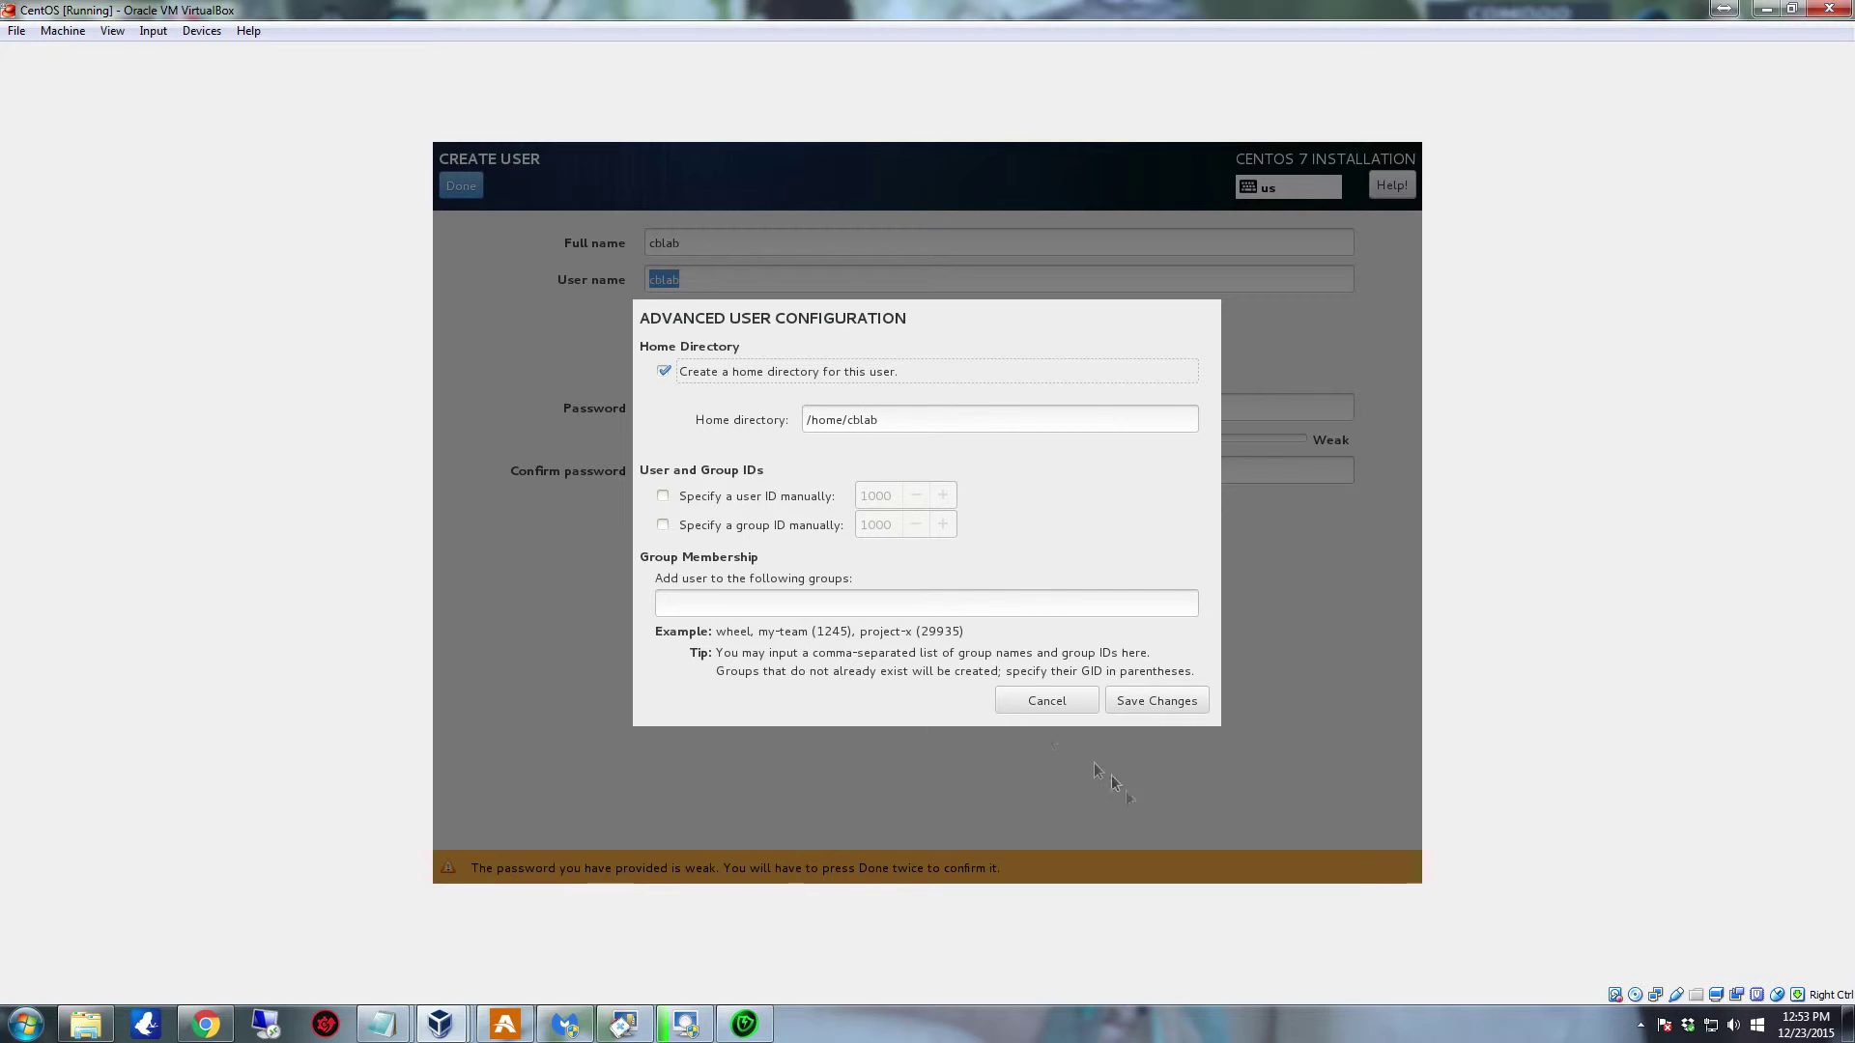
pyautogui.click(1064, 701)
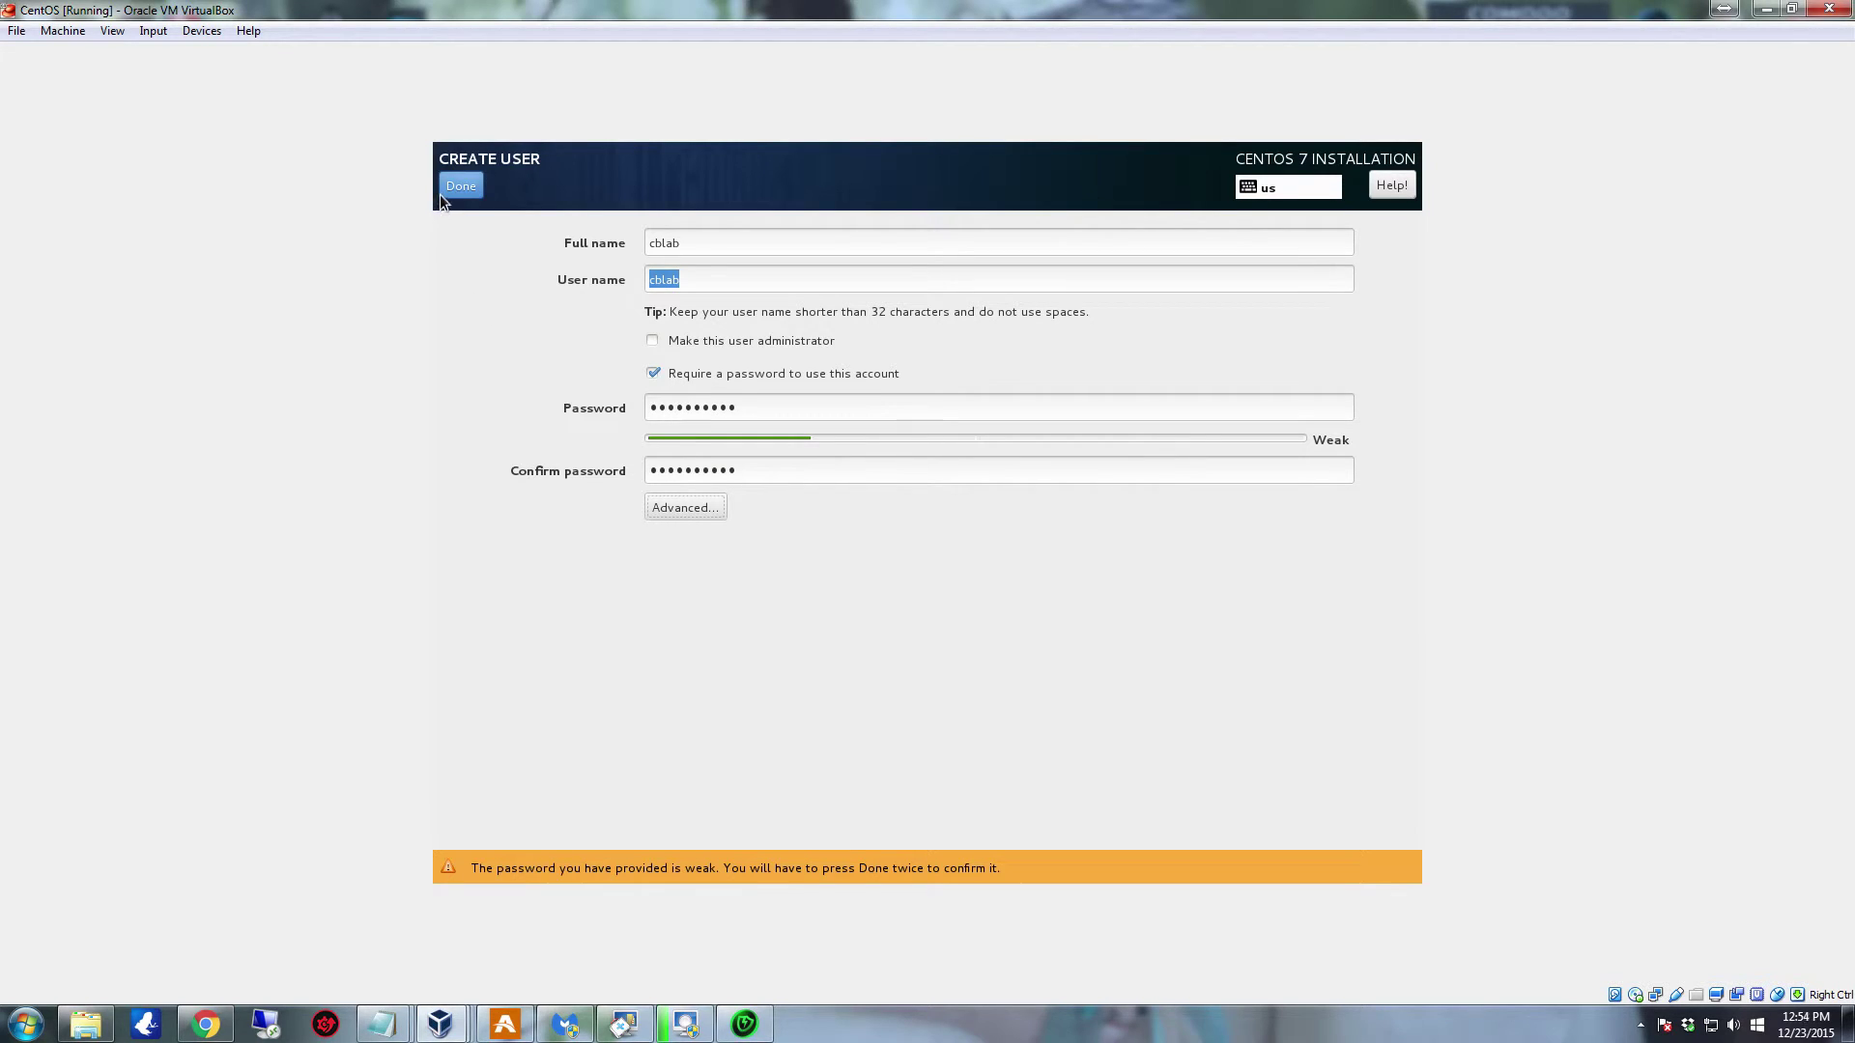
pyautogui.press('Tab')
pyautogui.press('Tab')
pyautogui.press('Tab')
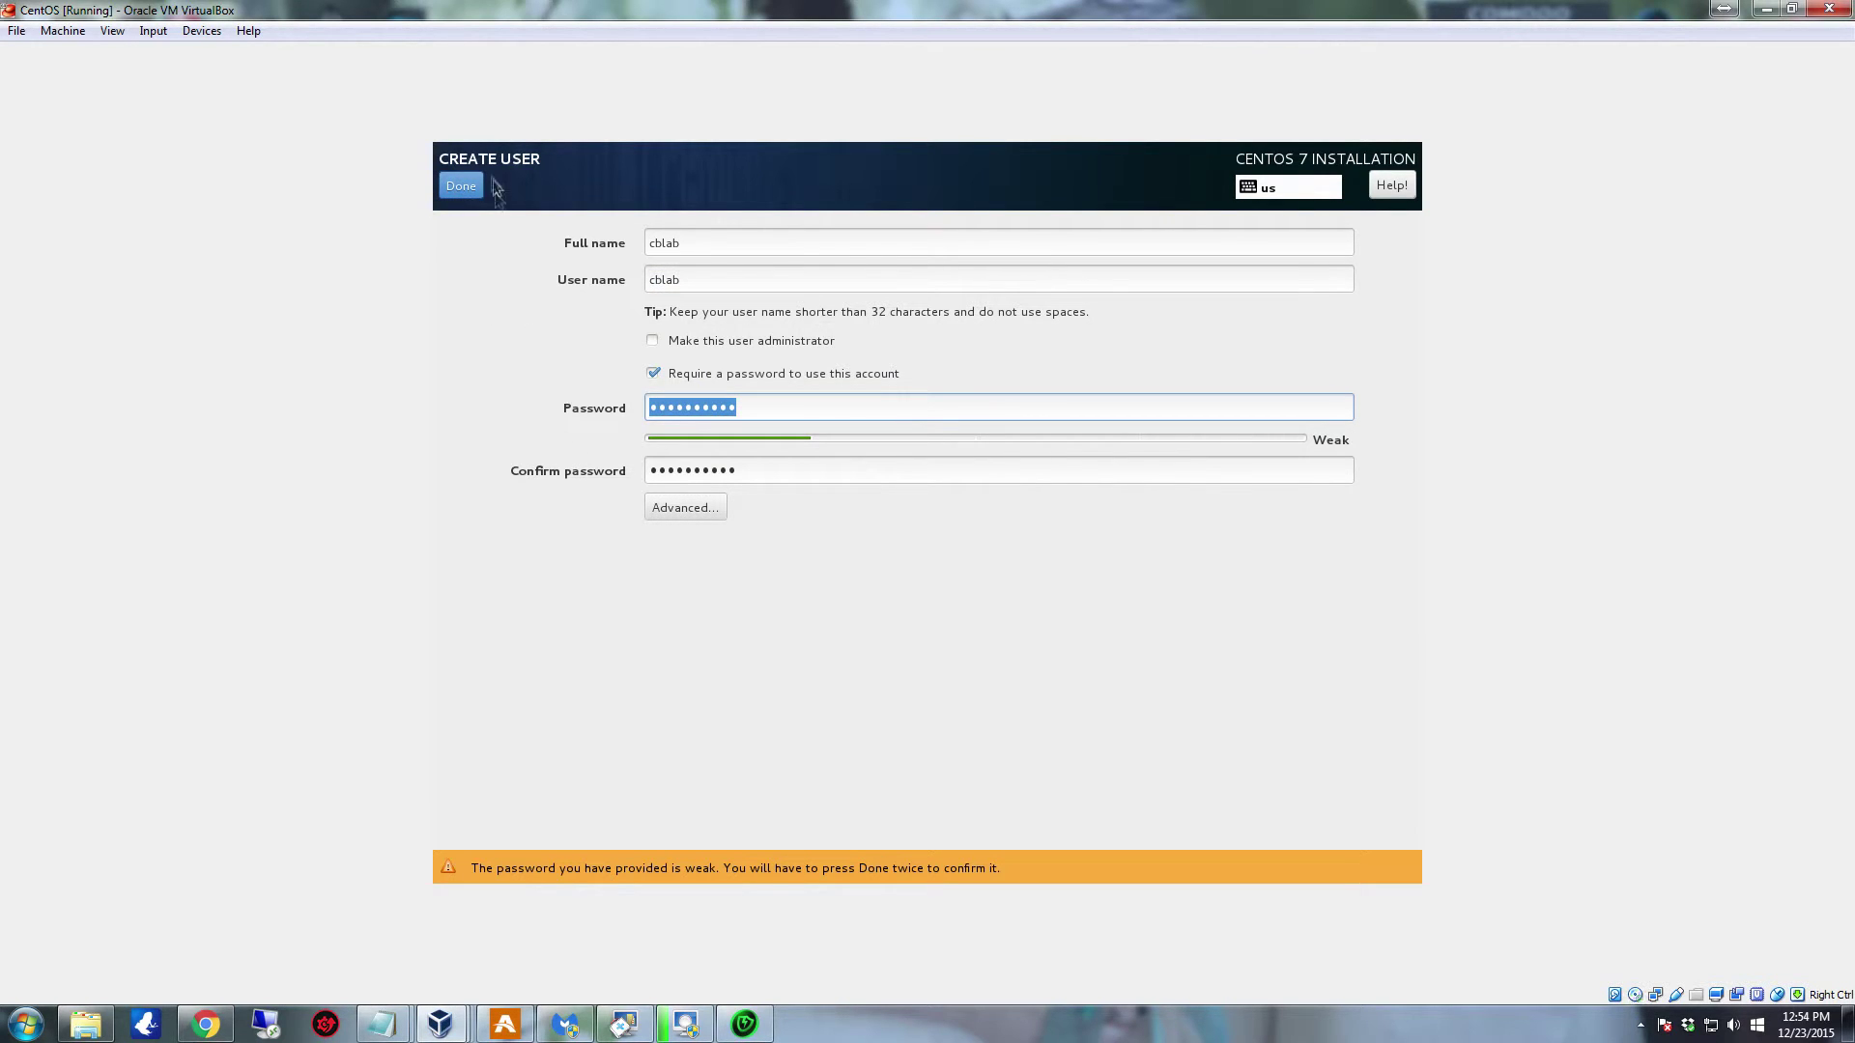
pyautogui.click(470, 181)
pyautogui.click(469, 181)
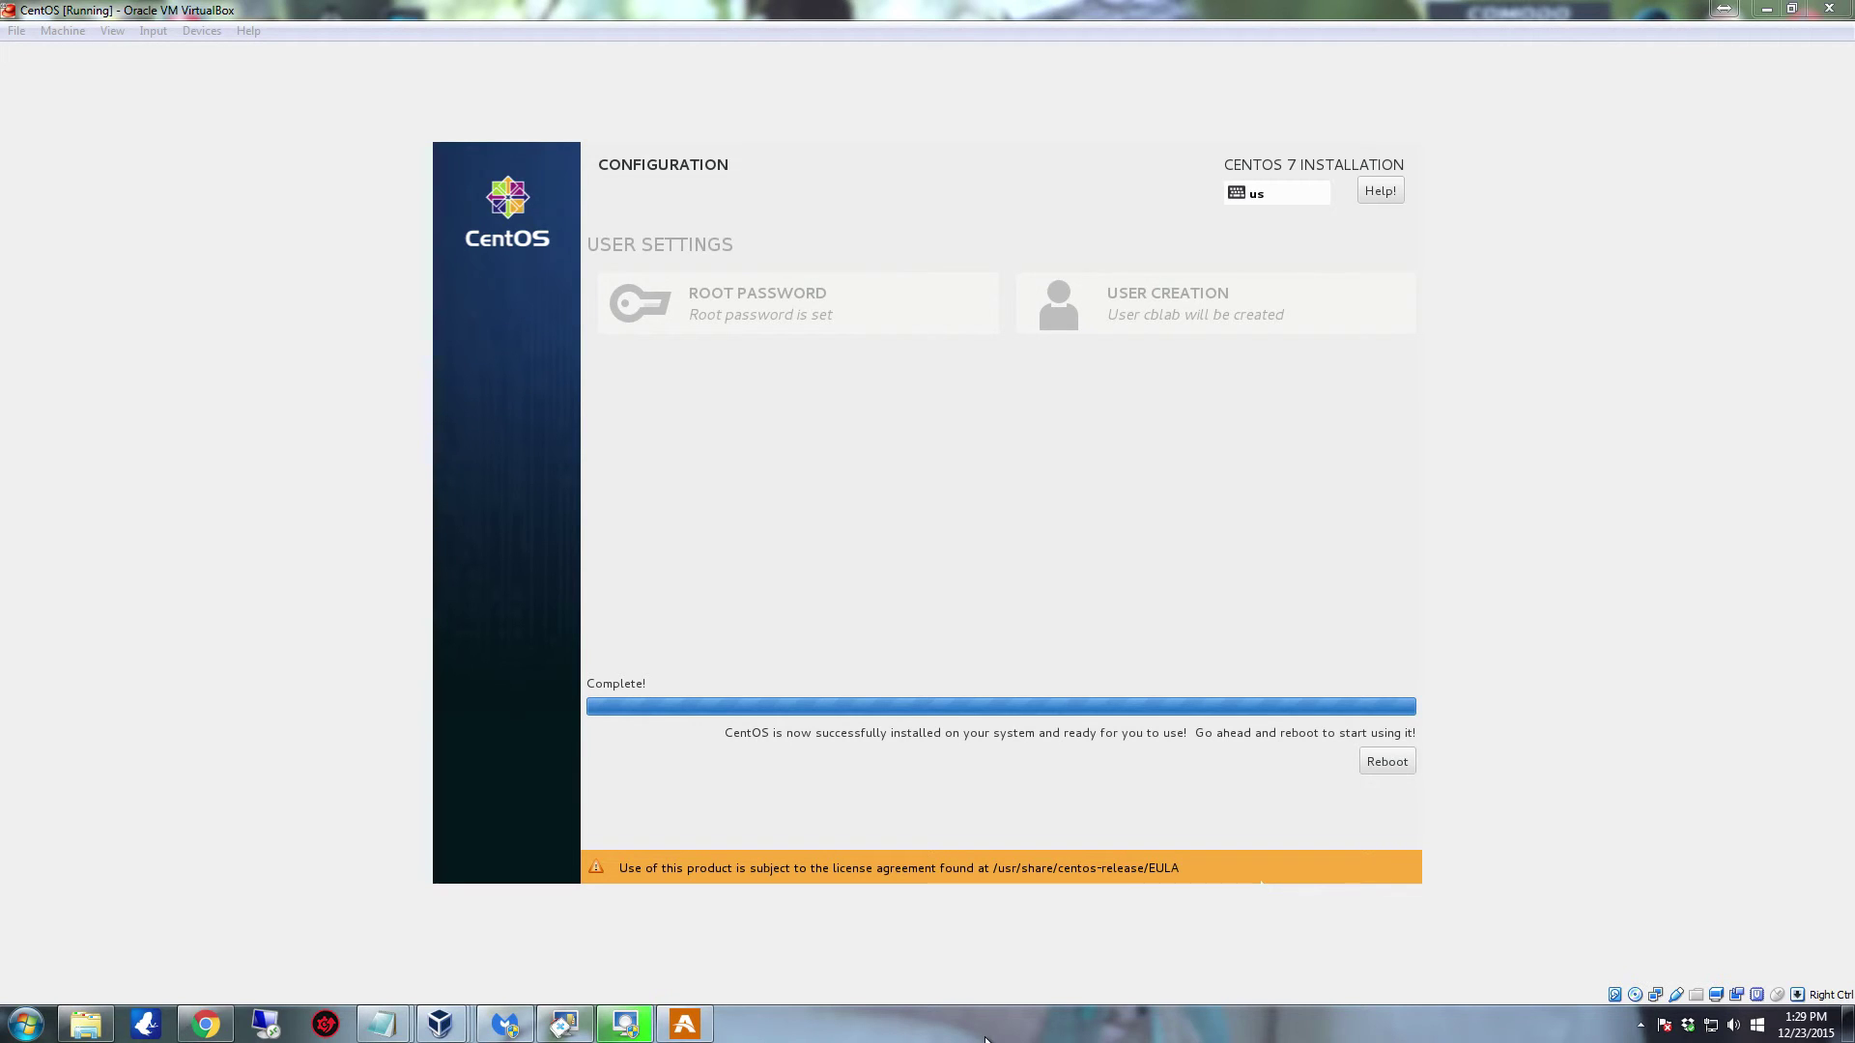
# Step: Reboot into the installed CentOS and accept the license agreement in Initial Setup
pyautogui.click(1388, 763)
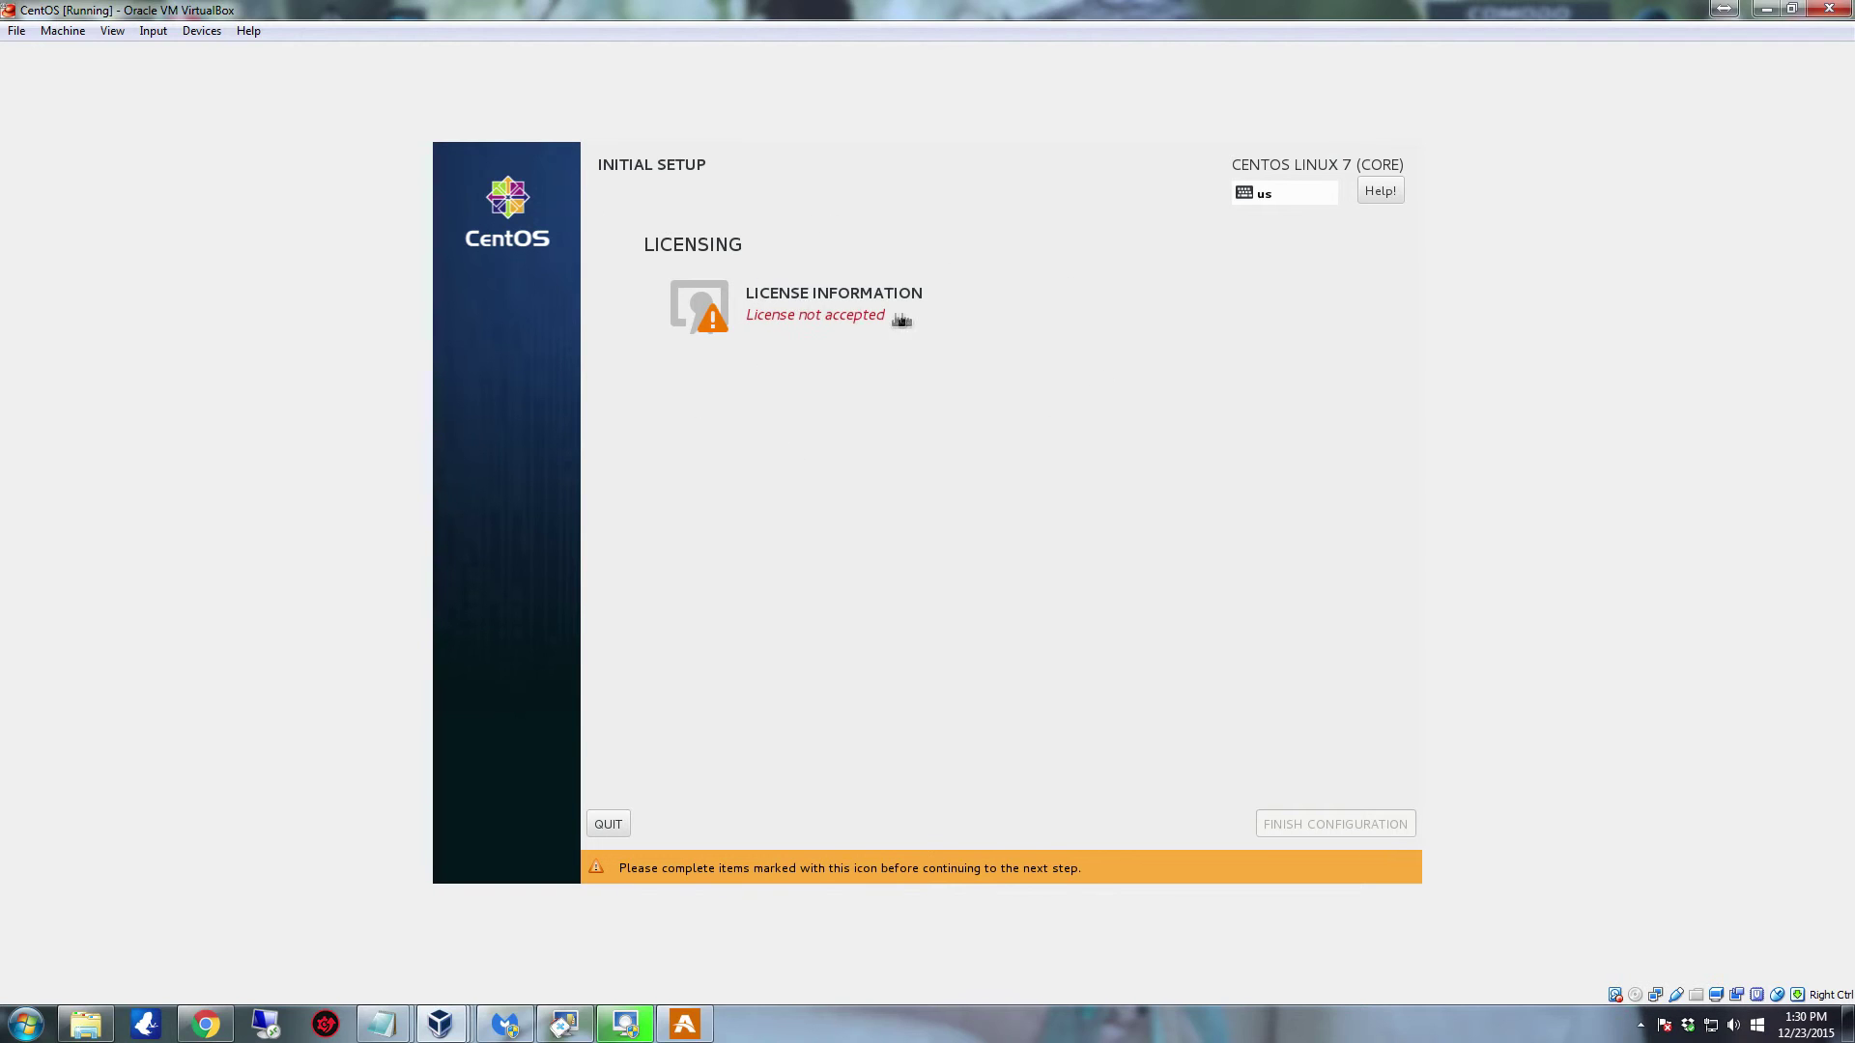
pyautogui.click(771, 302)
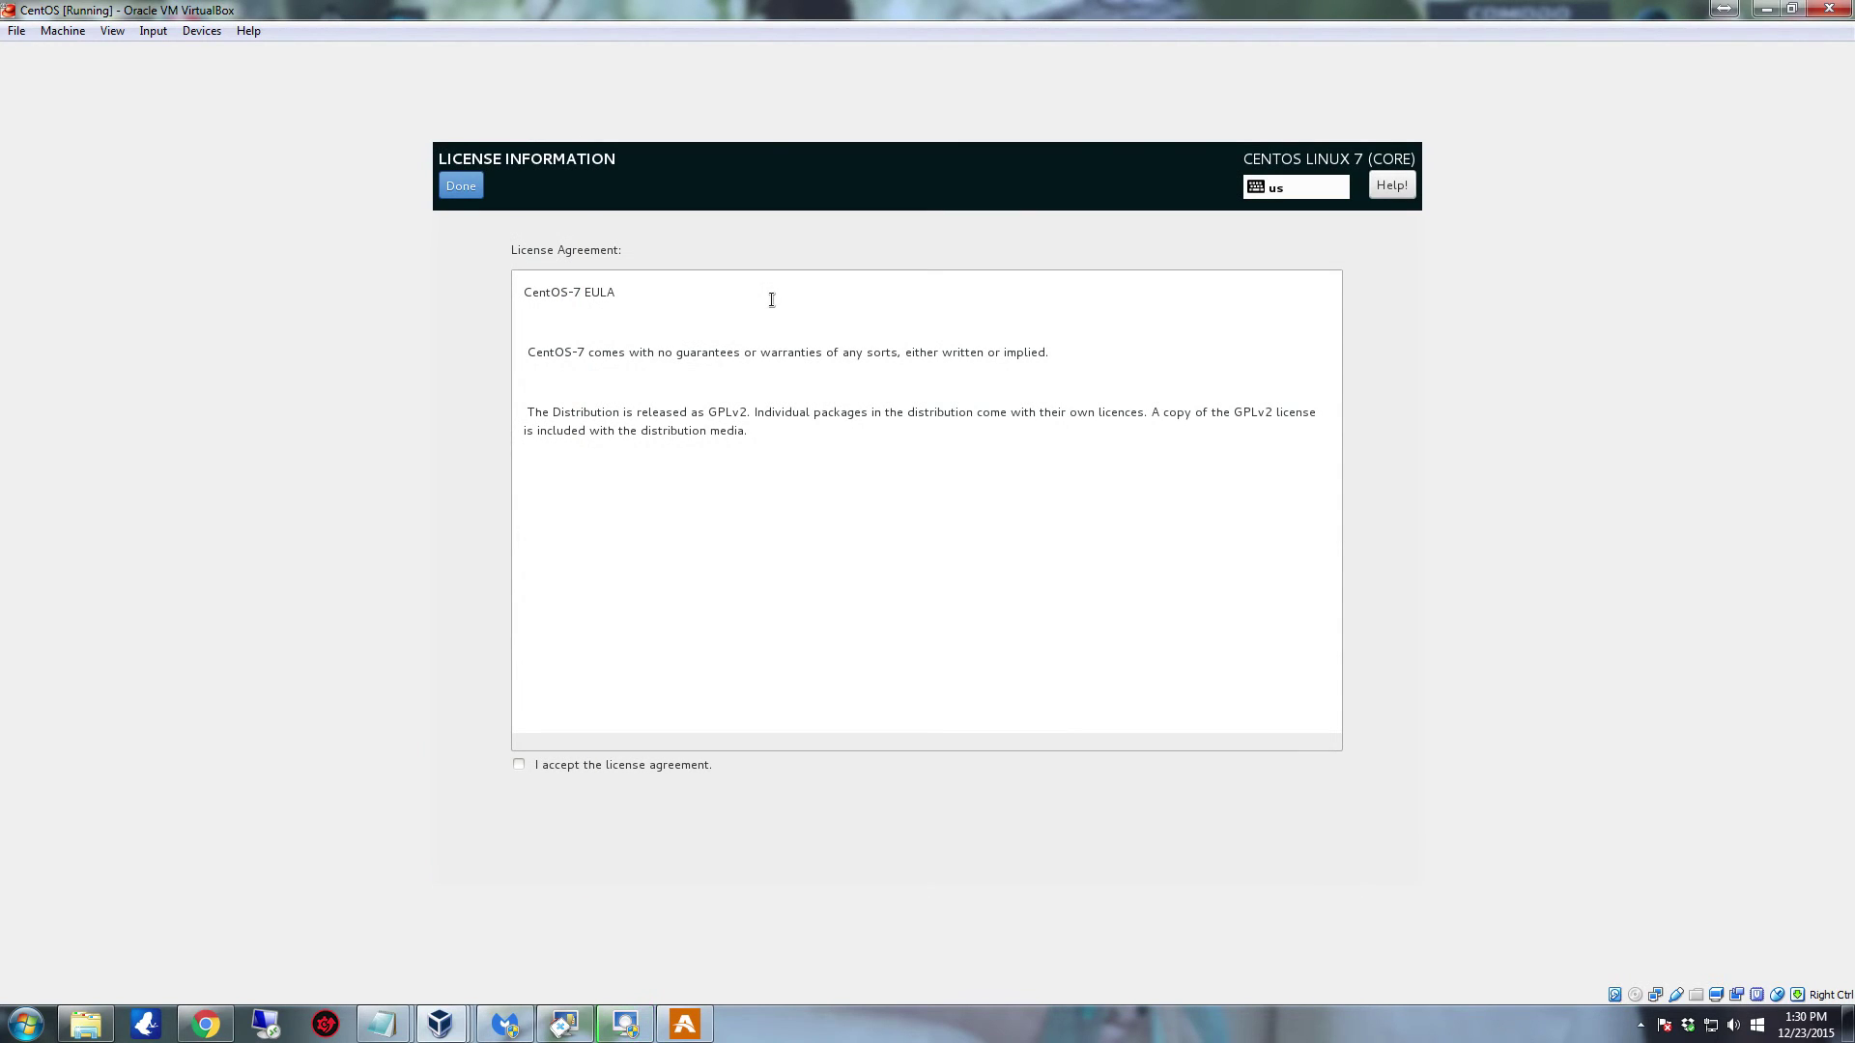
pyautogui.click(519, 764)
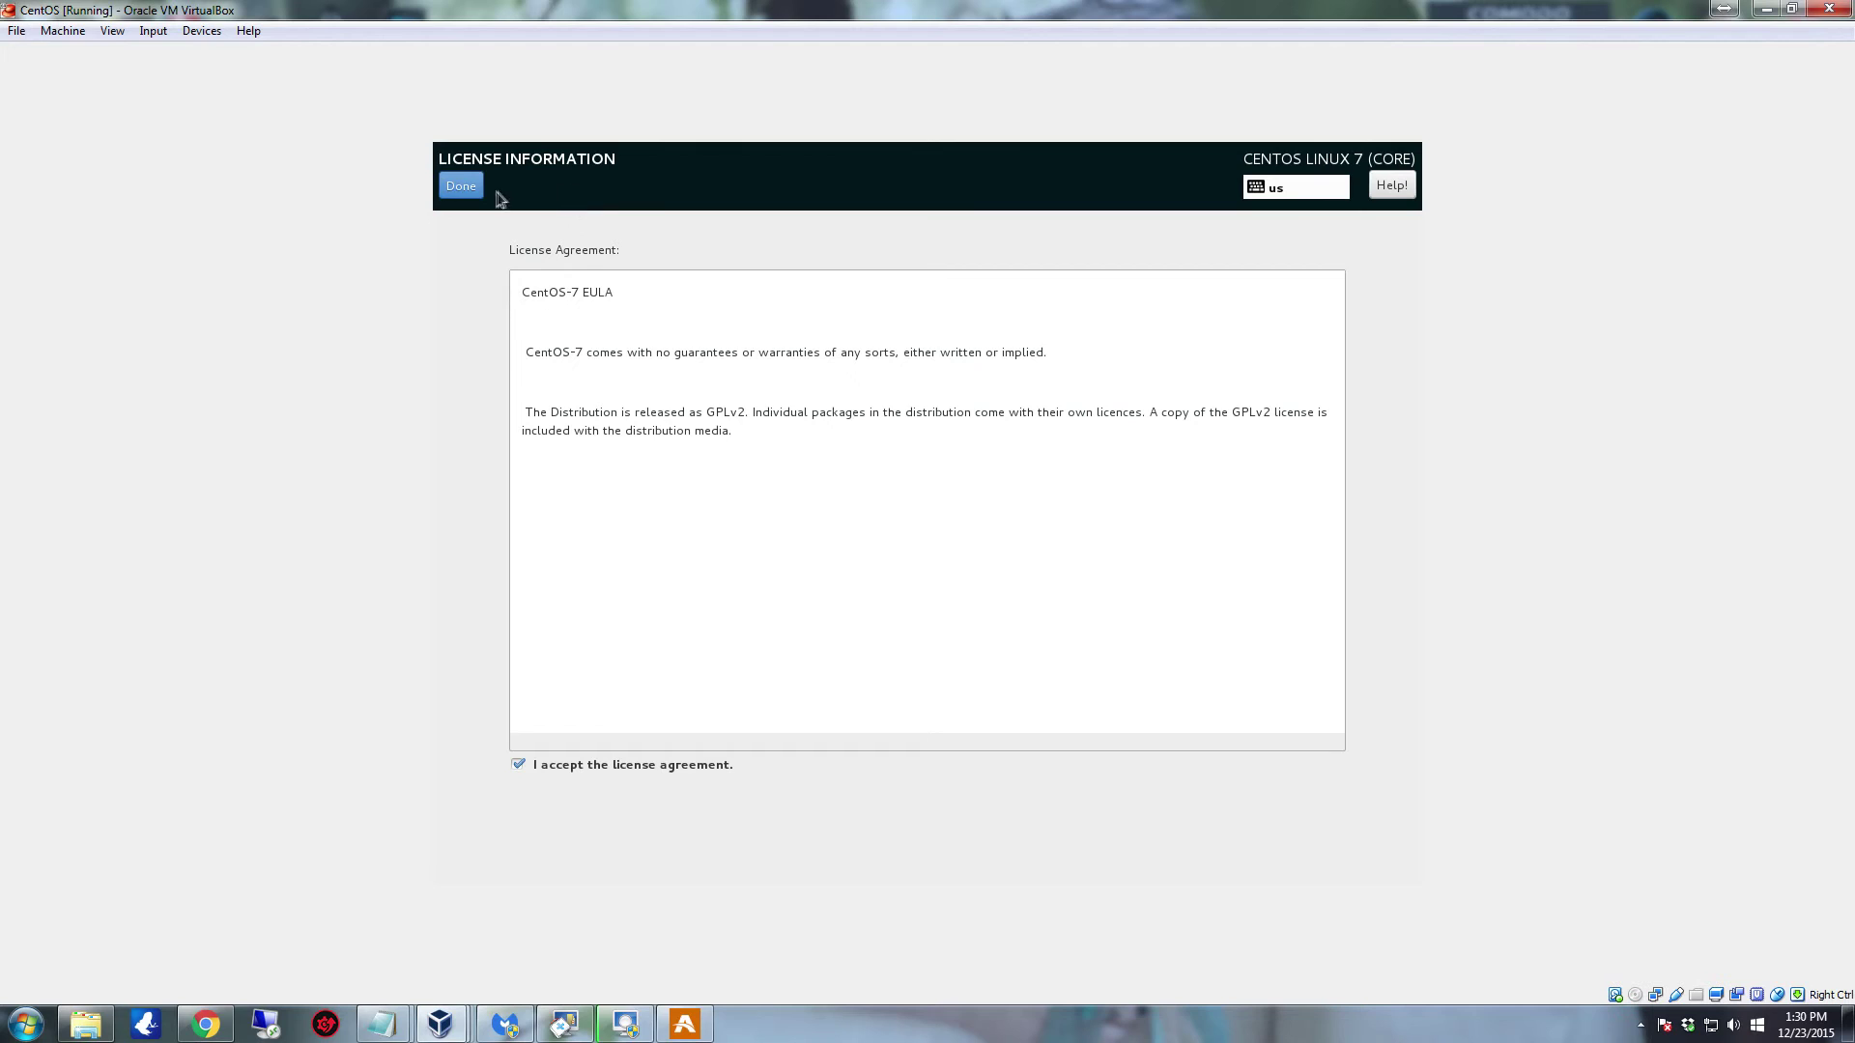
pyautogui.click(462, 187)
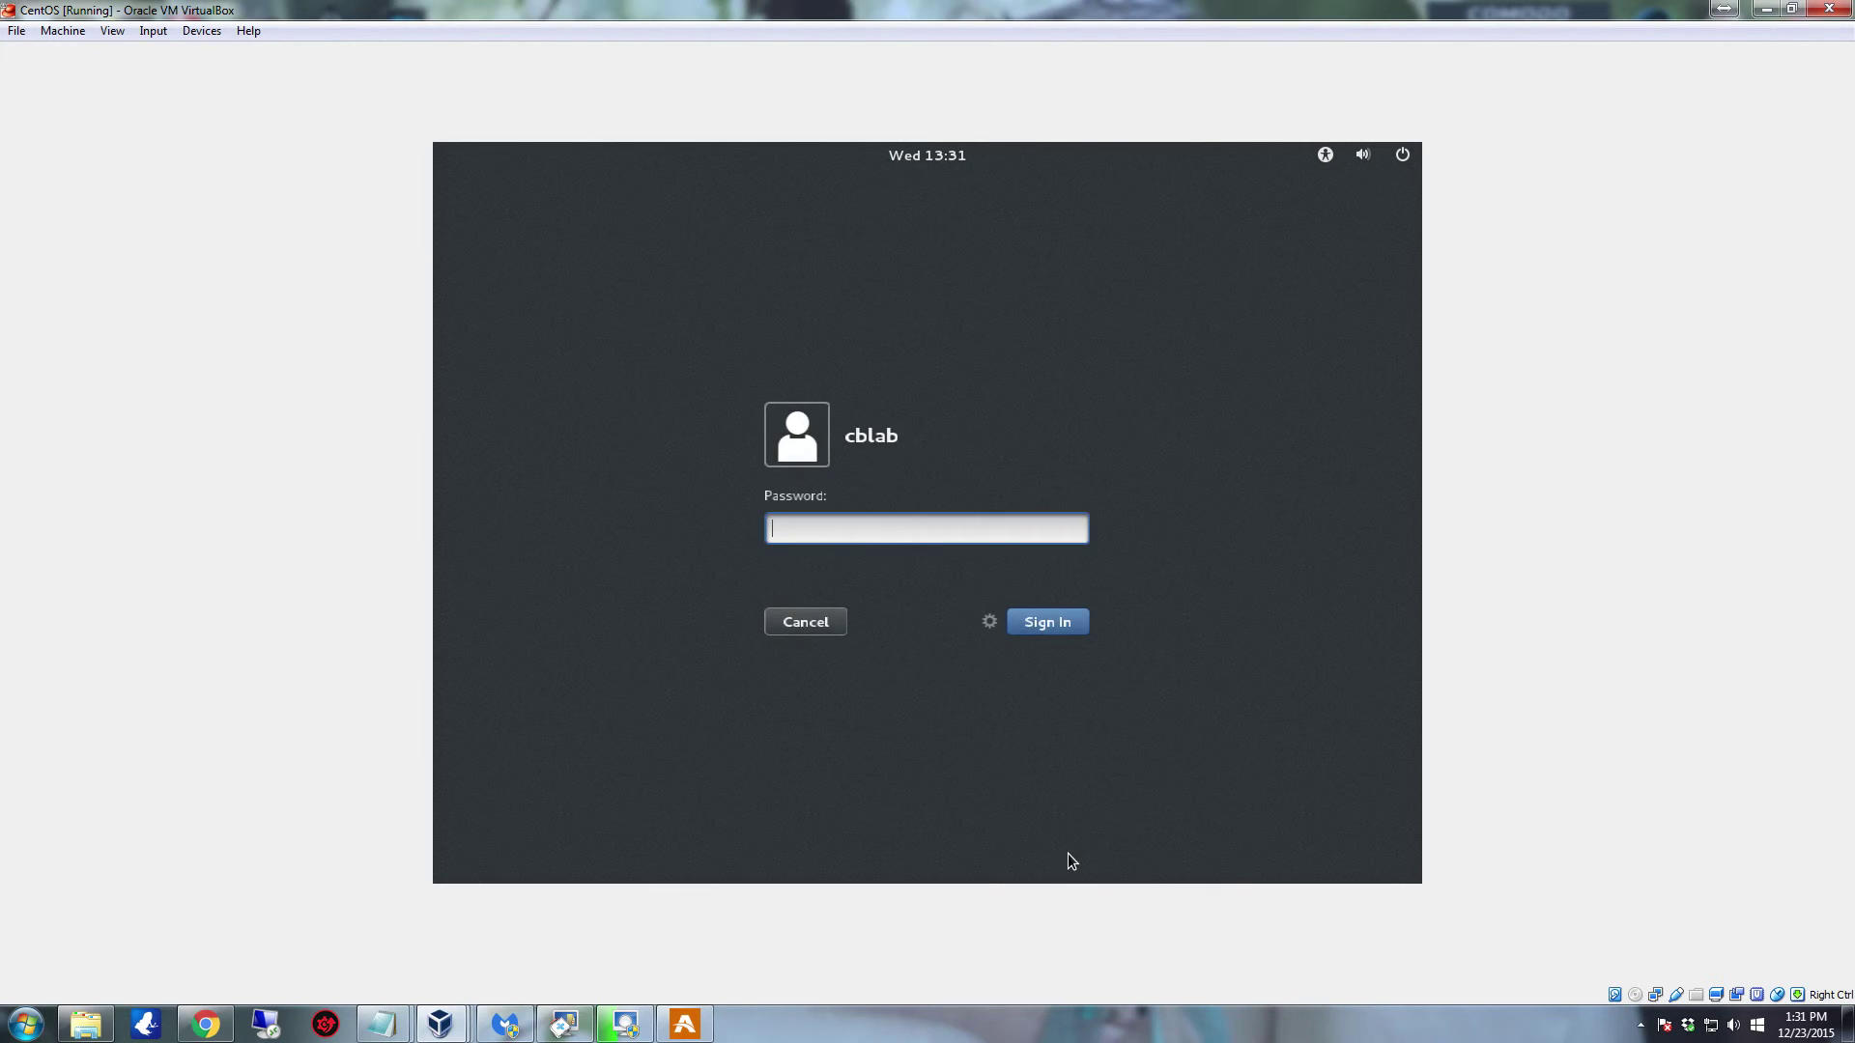
# Step: Enter the user's password at the CentOS login screen to reach the GNOME desktop
pyautogui.write('••••••••••')
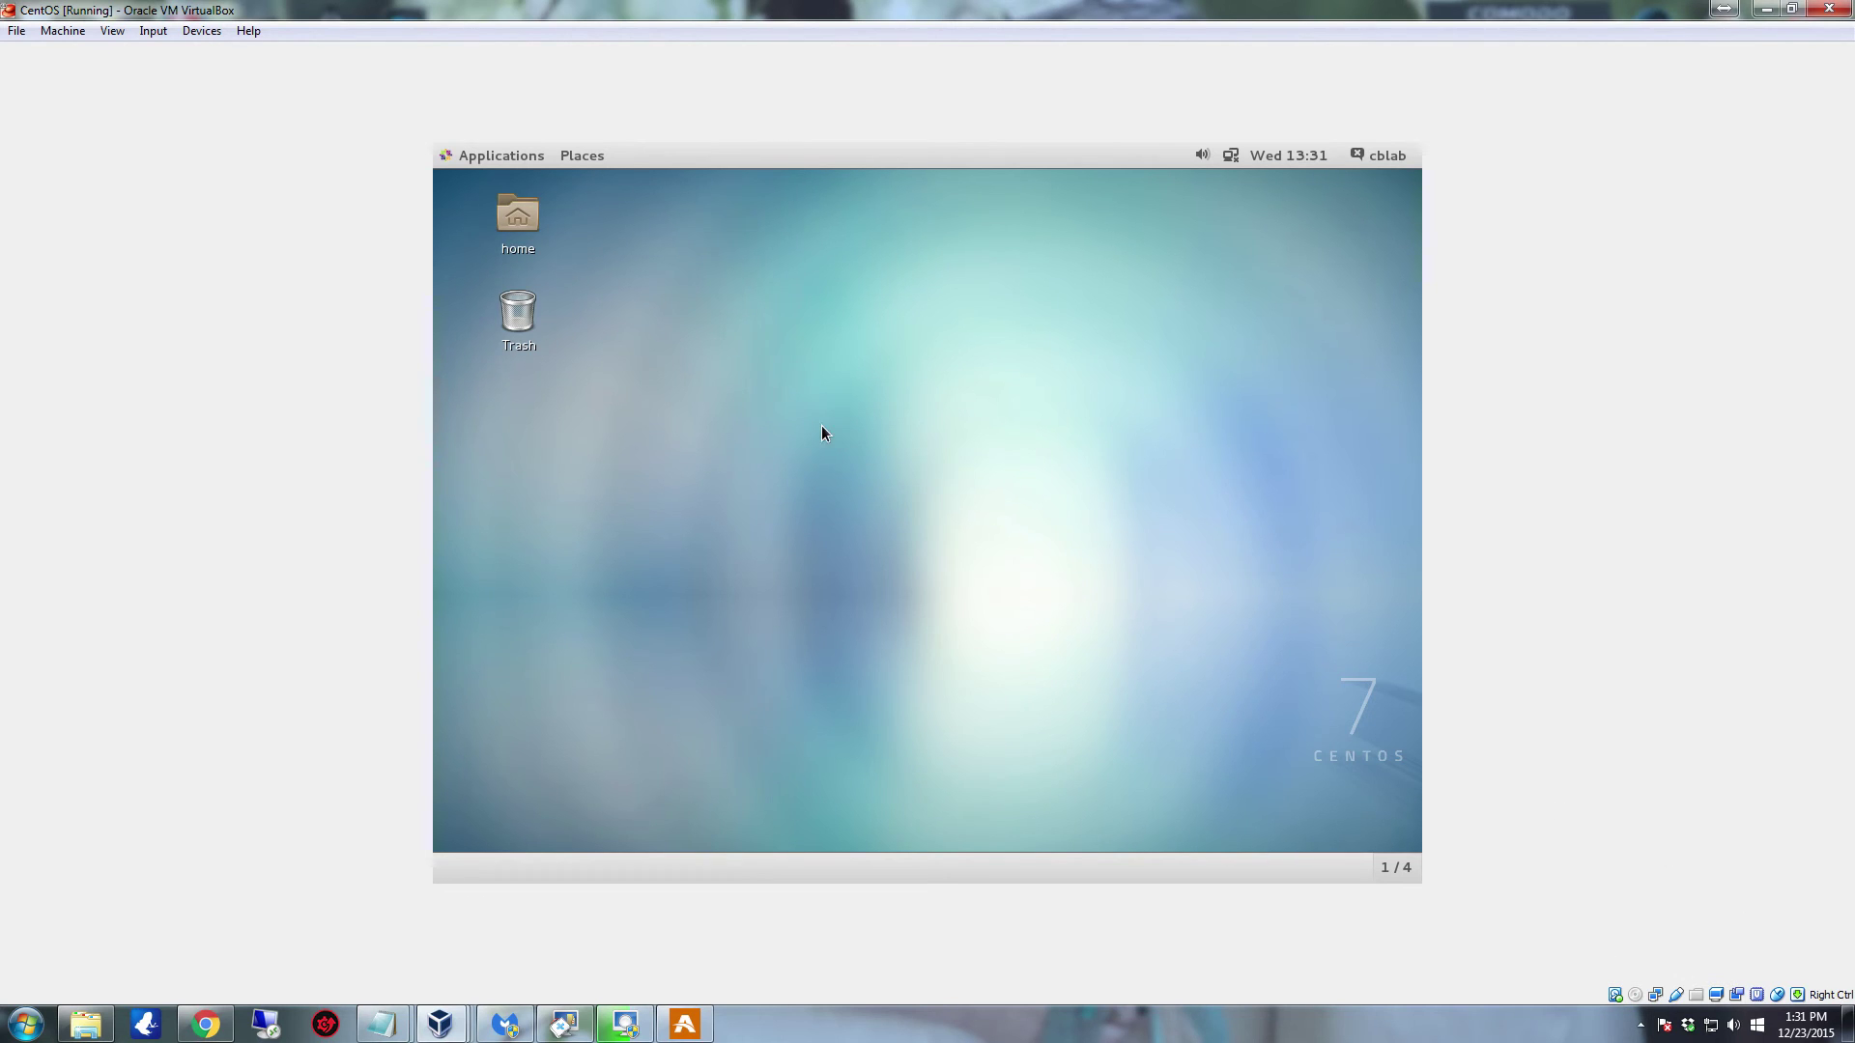
# Step: Browse the GNOME Applications menu, then dismiss it to return to the Welcome language page
pyautogui.click(484, 159)
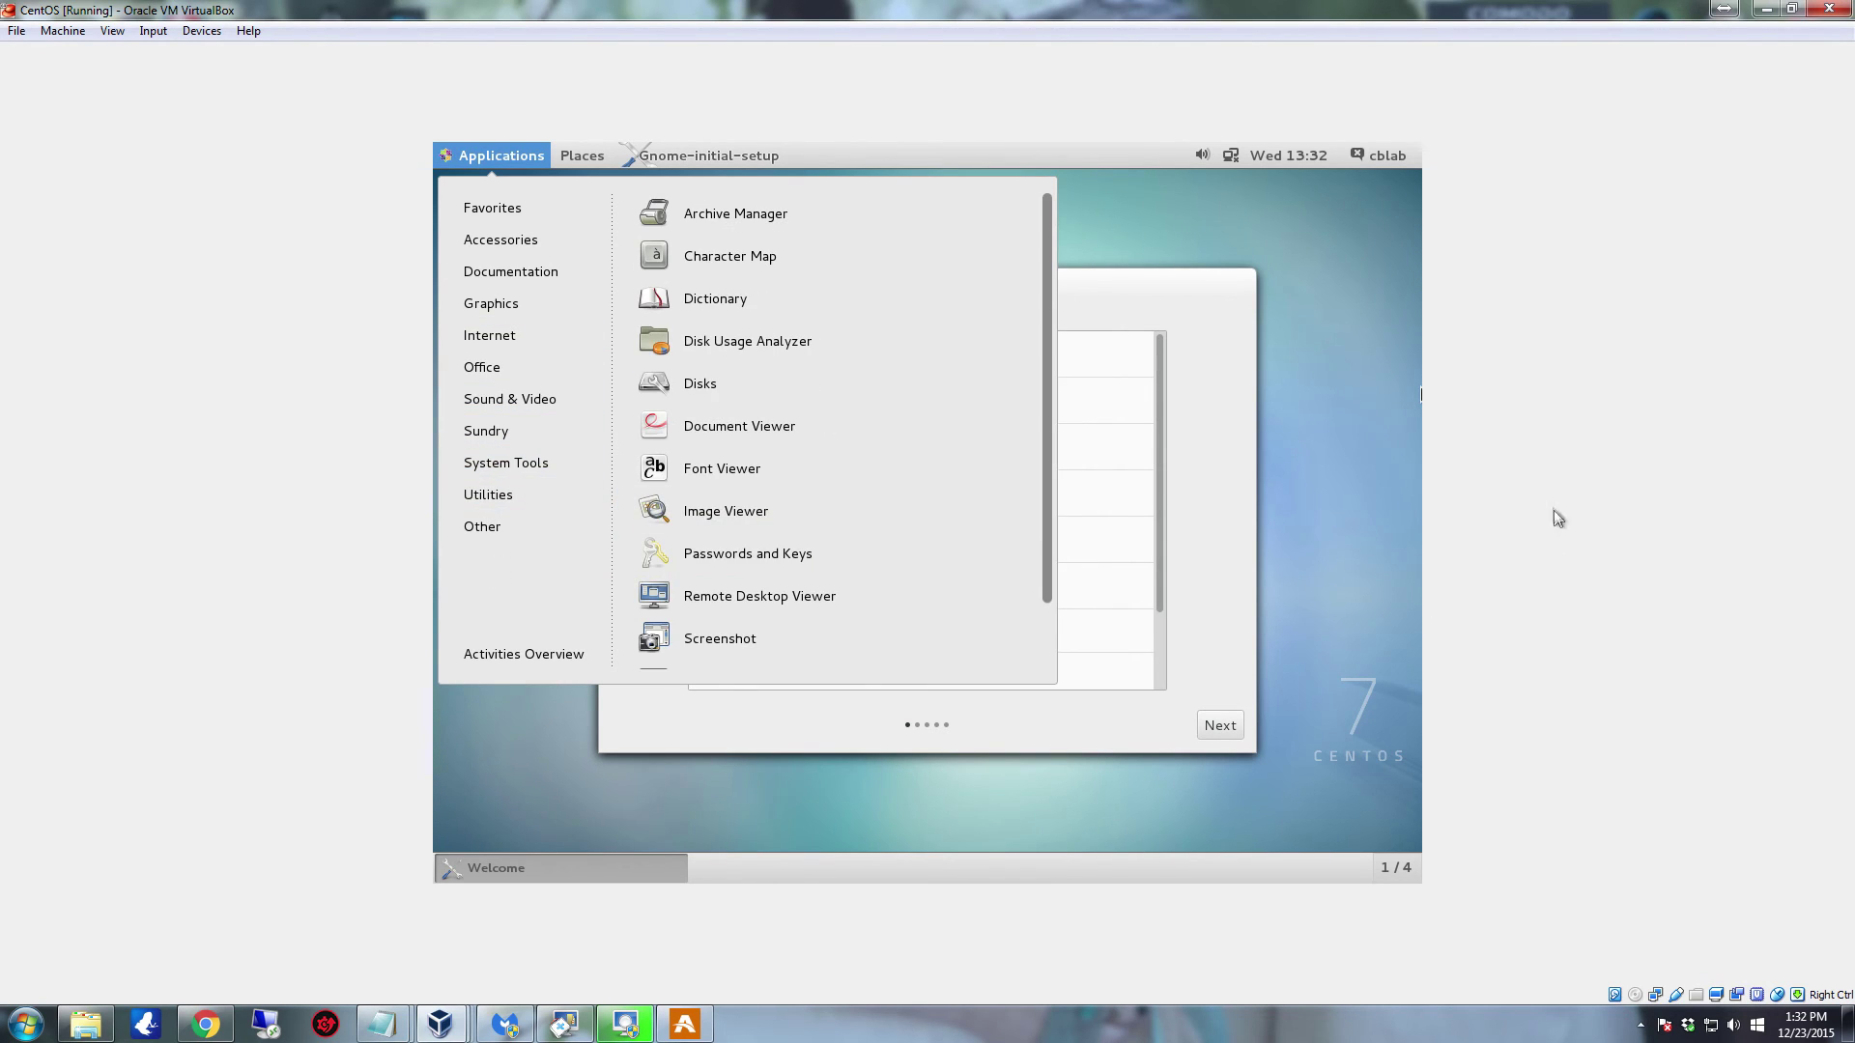
pyautogui.click(1402, 259)
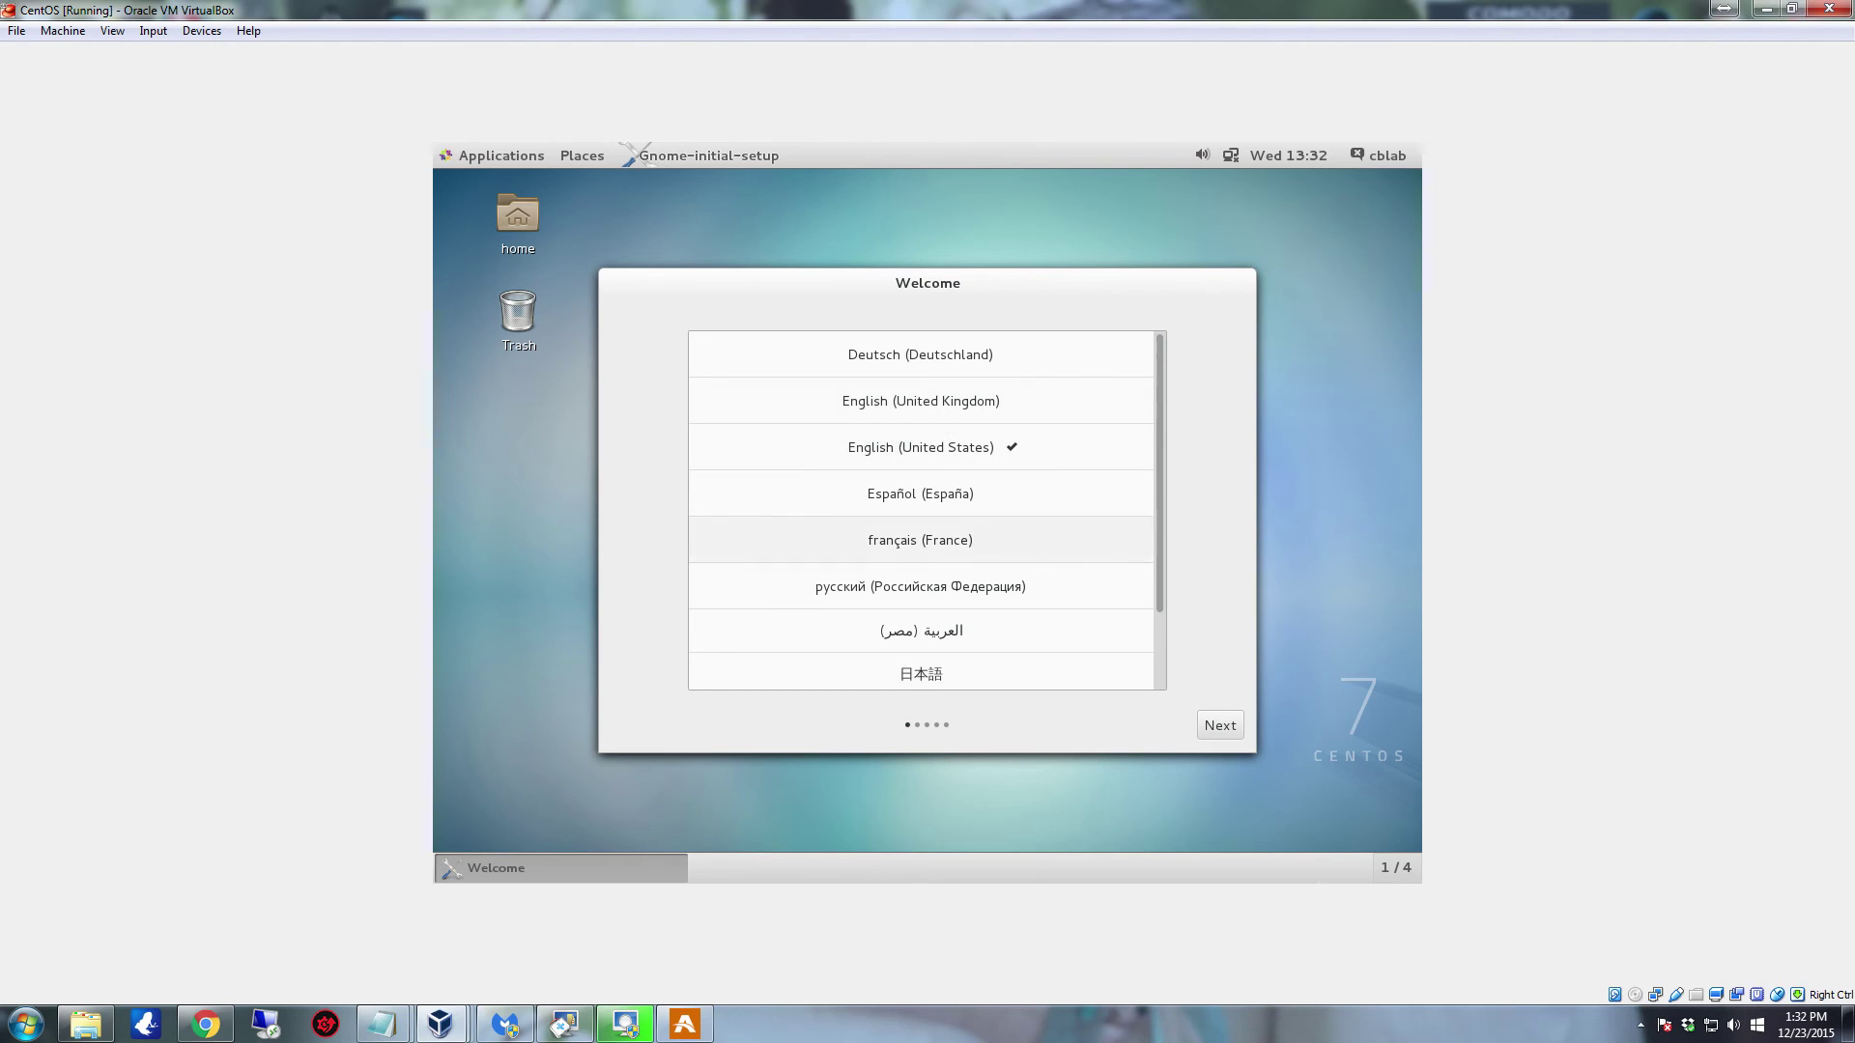
# Step: Keep English (United States) for language and input, then choose Start using CentOS Linux
pyautogui.click(1219, 726)
pyautogui.click(1226, 726)
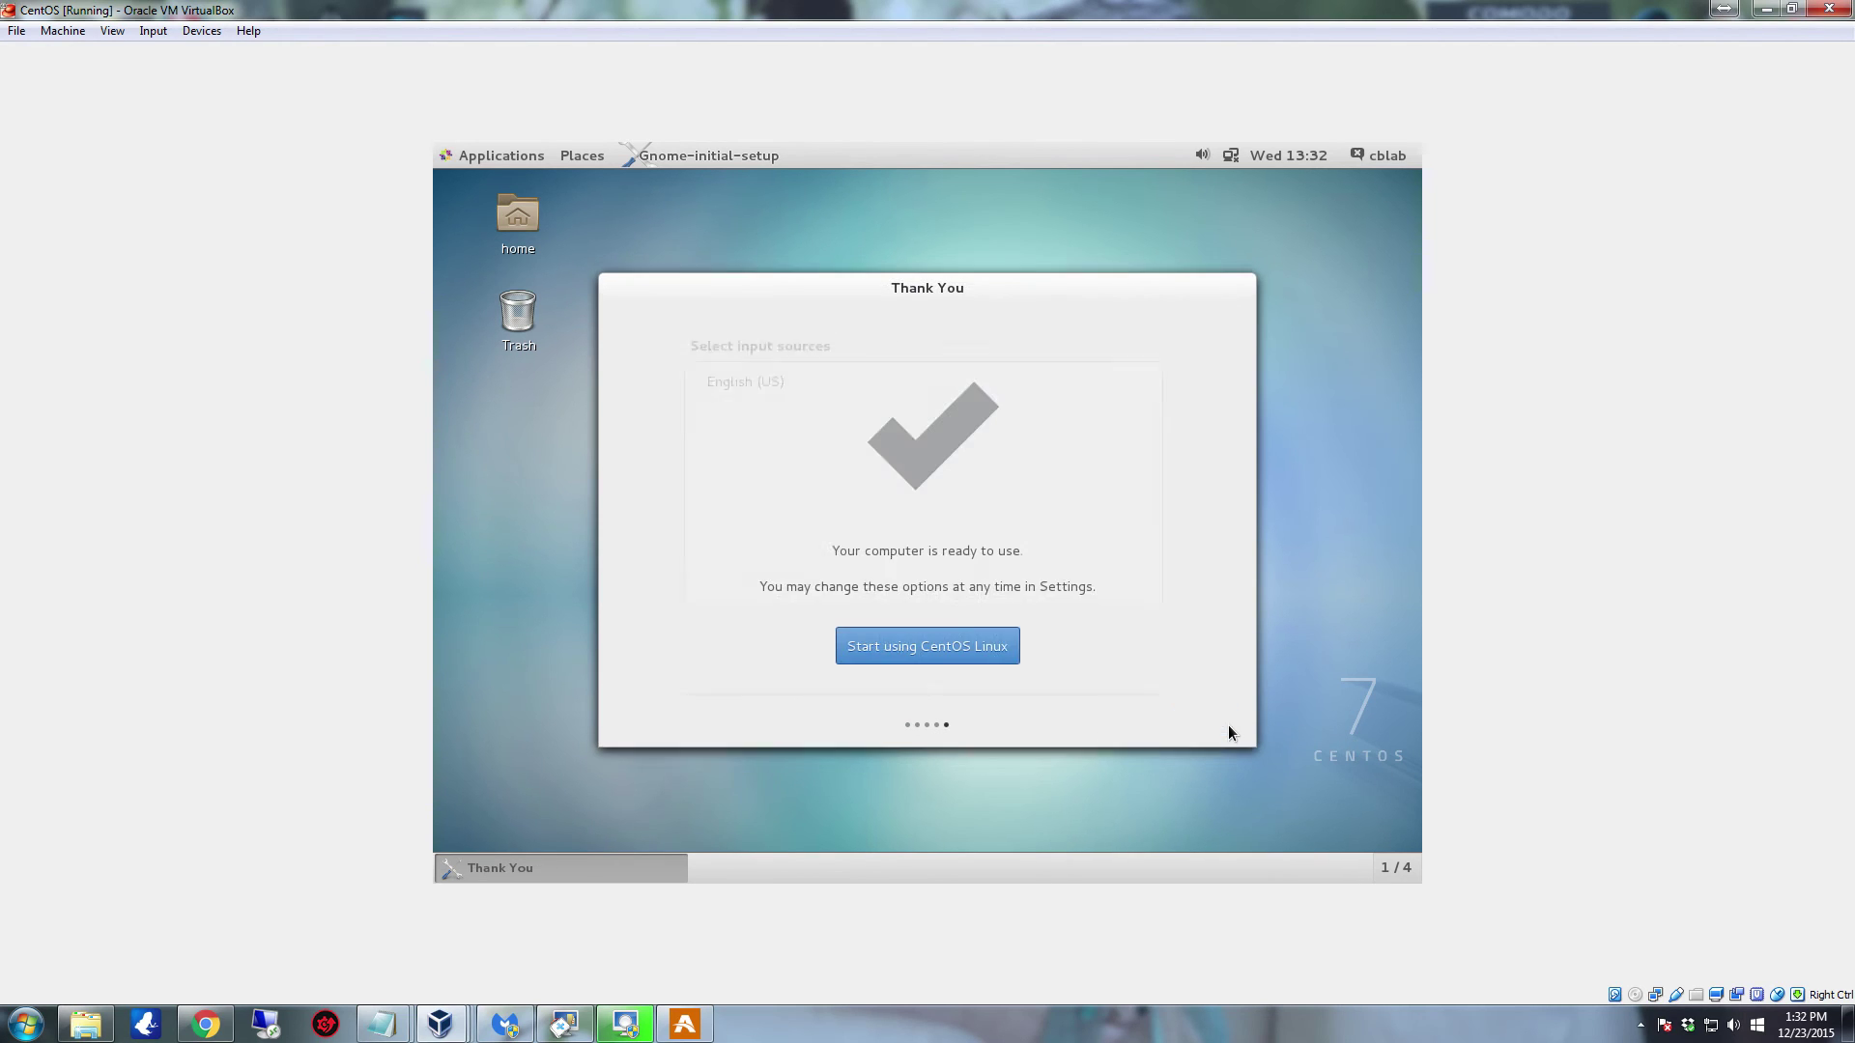
pyautogui.click(912, 656)
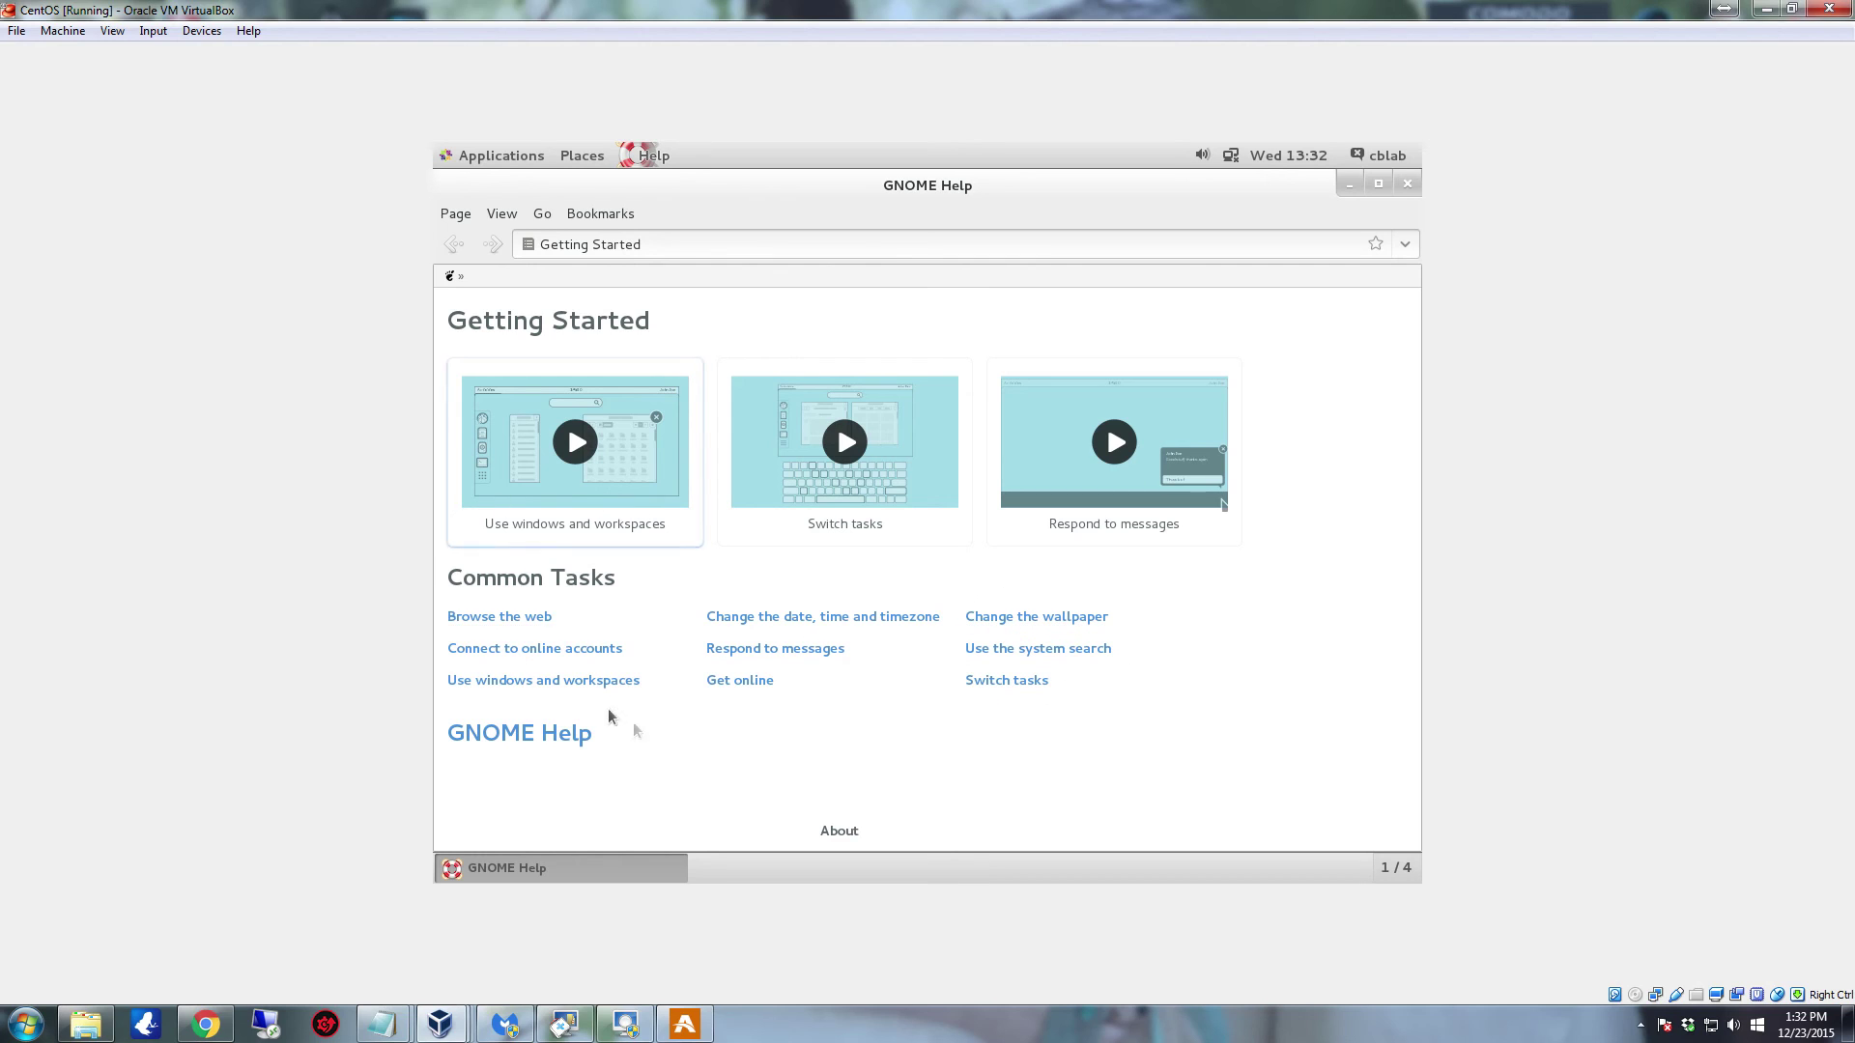
# Step: Close GNOME Help, view the 1 / 4 workspace list, and dismiss it without switching
pyautogui.click(1407, 185)
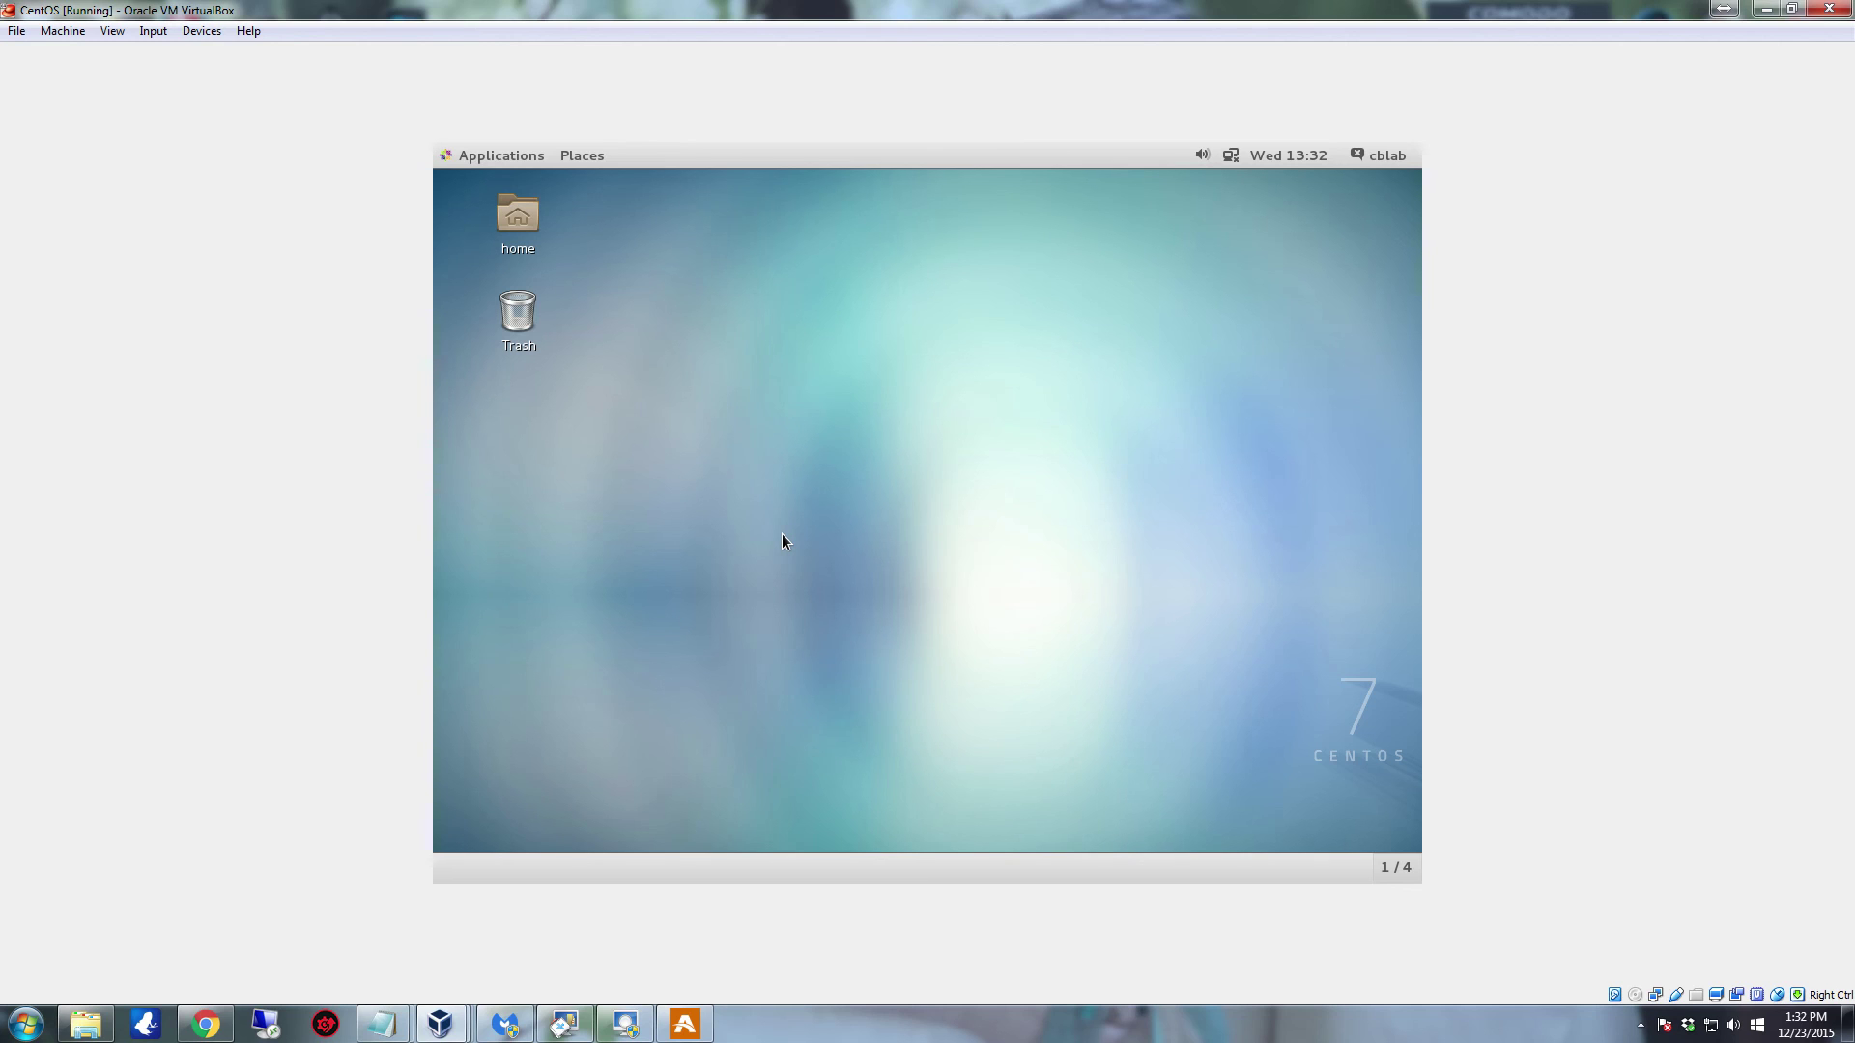
pyautogui.click(1405, 877)
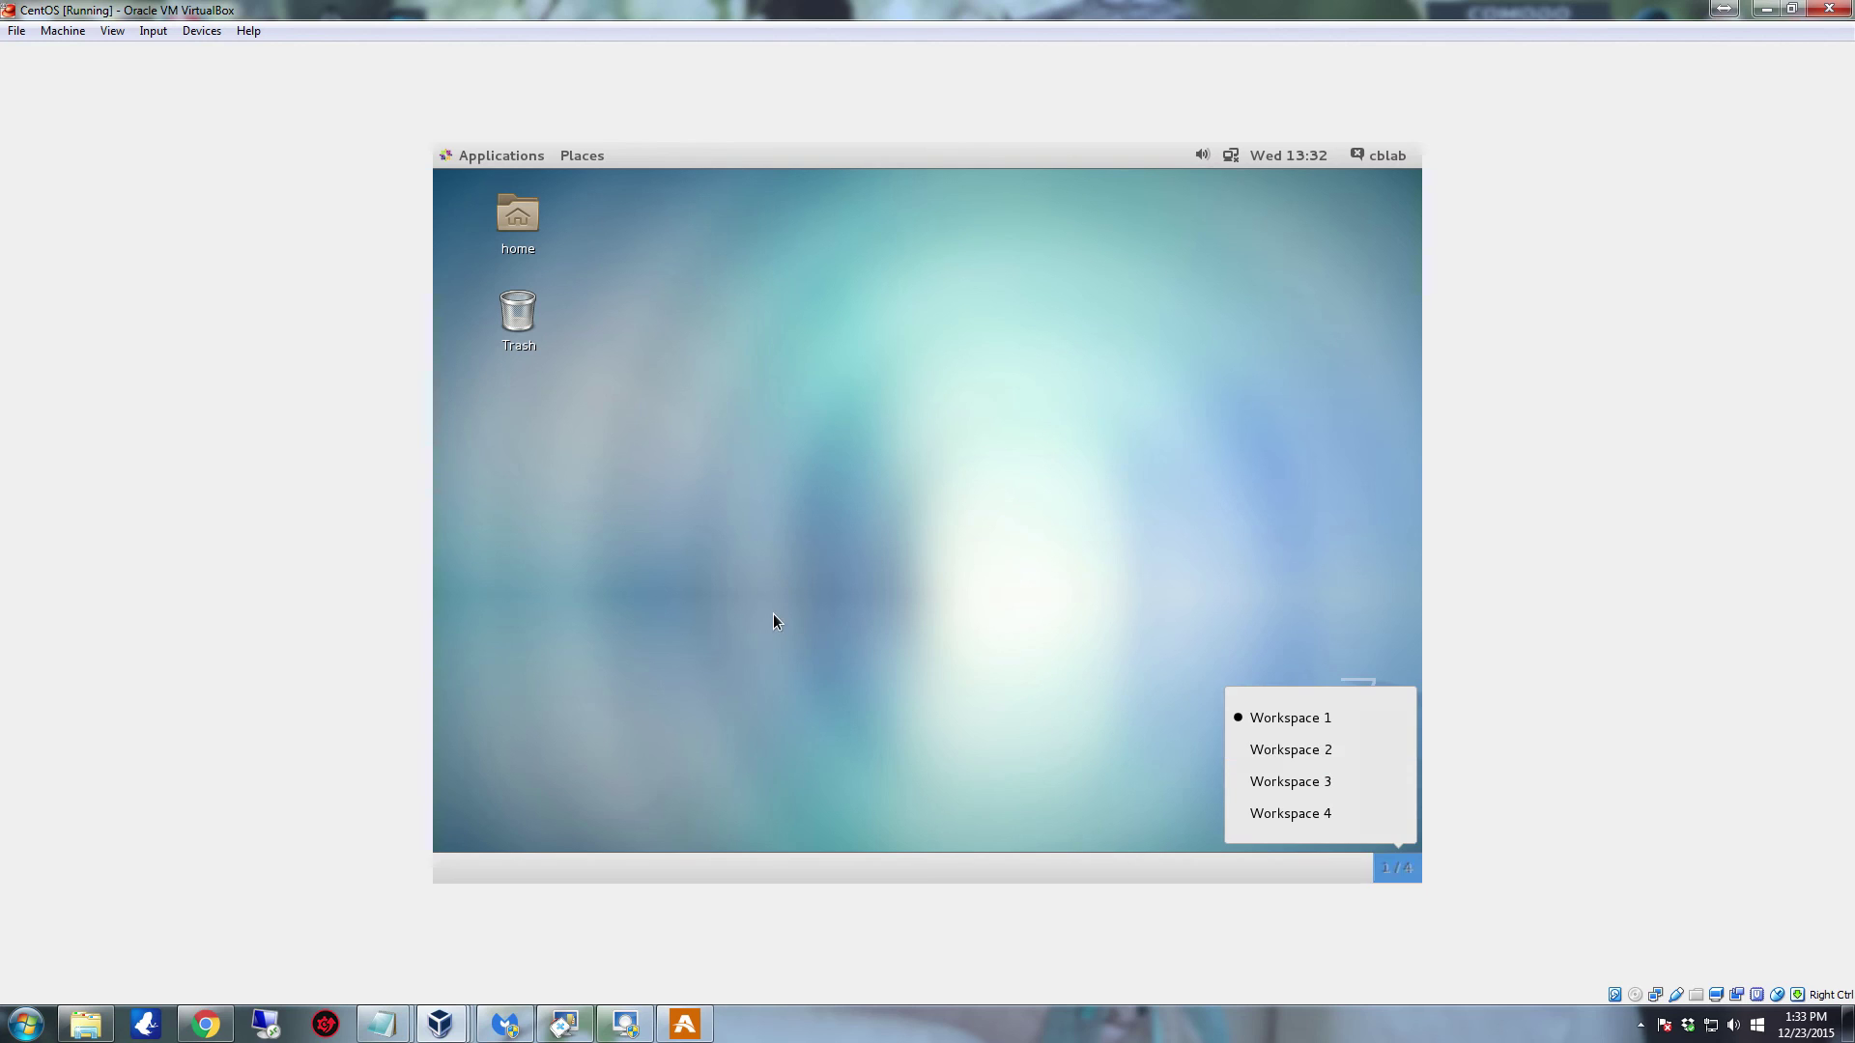
pyautogui.click(973, 633)
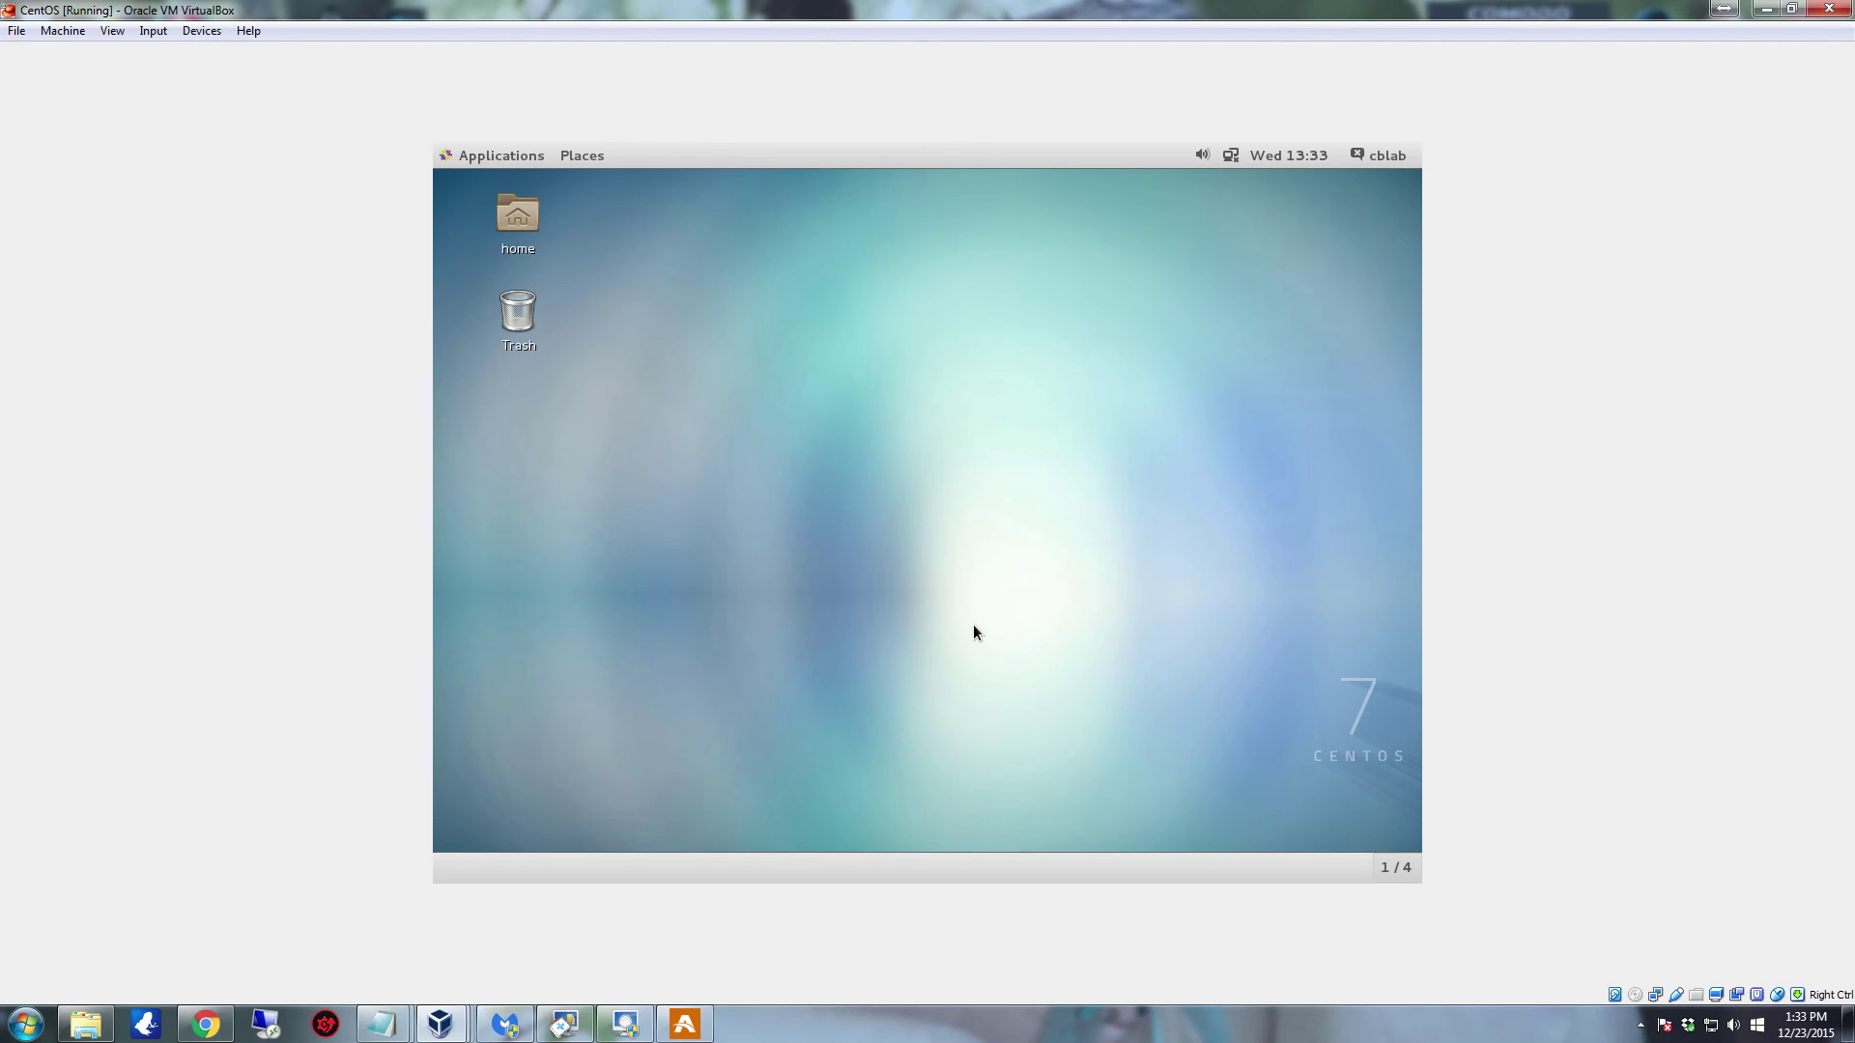